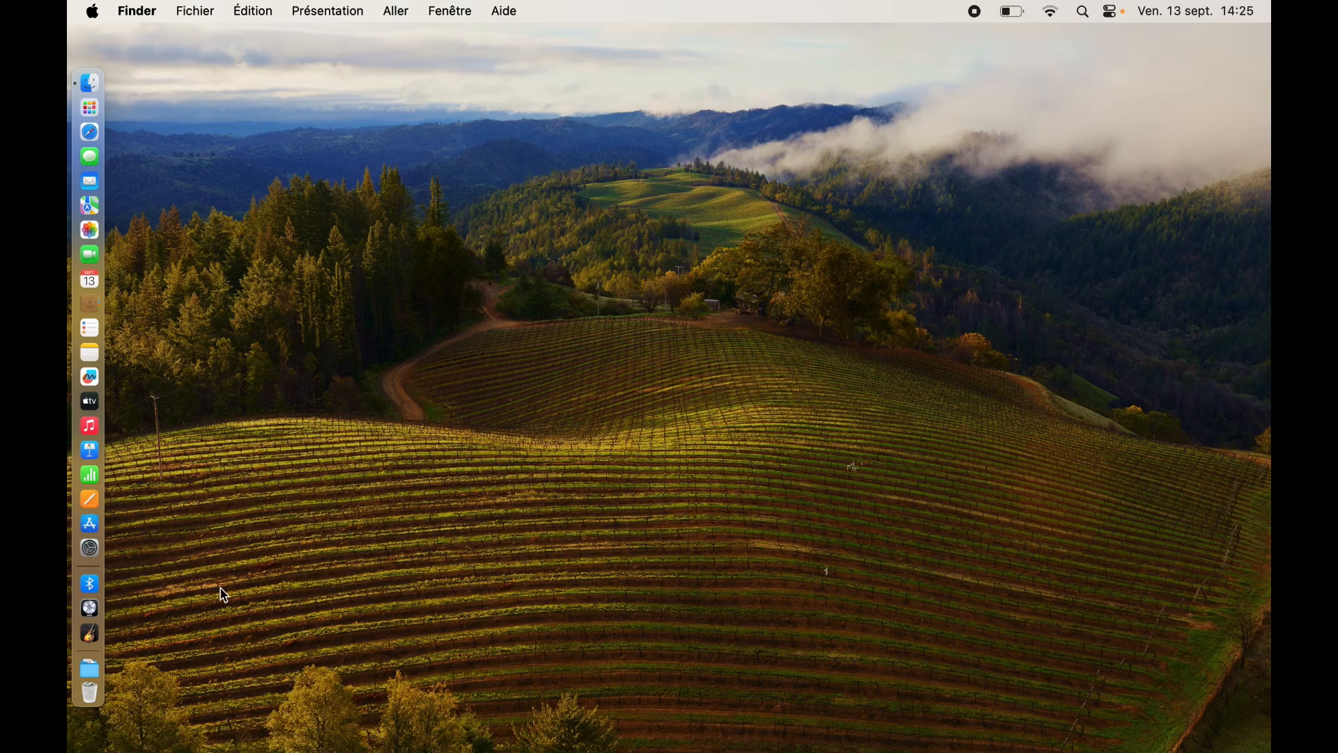
# Step: Launch Logic Pro and check the empty project's details: tempo 120, 4/4, 48 kHz
pyautogui.click(94, 617)
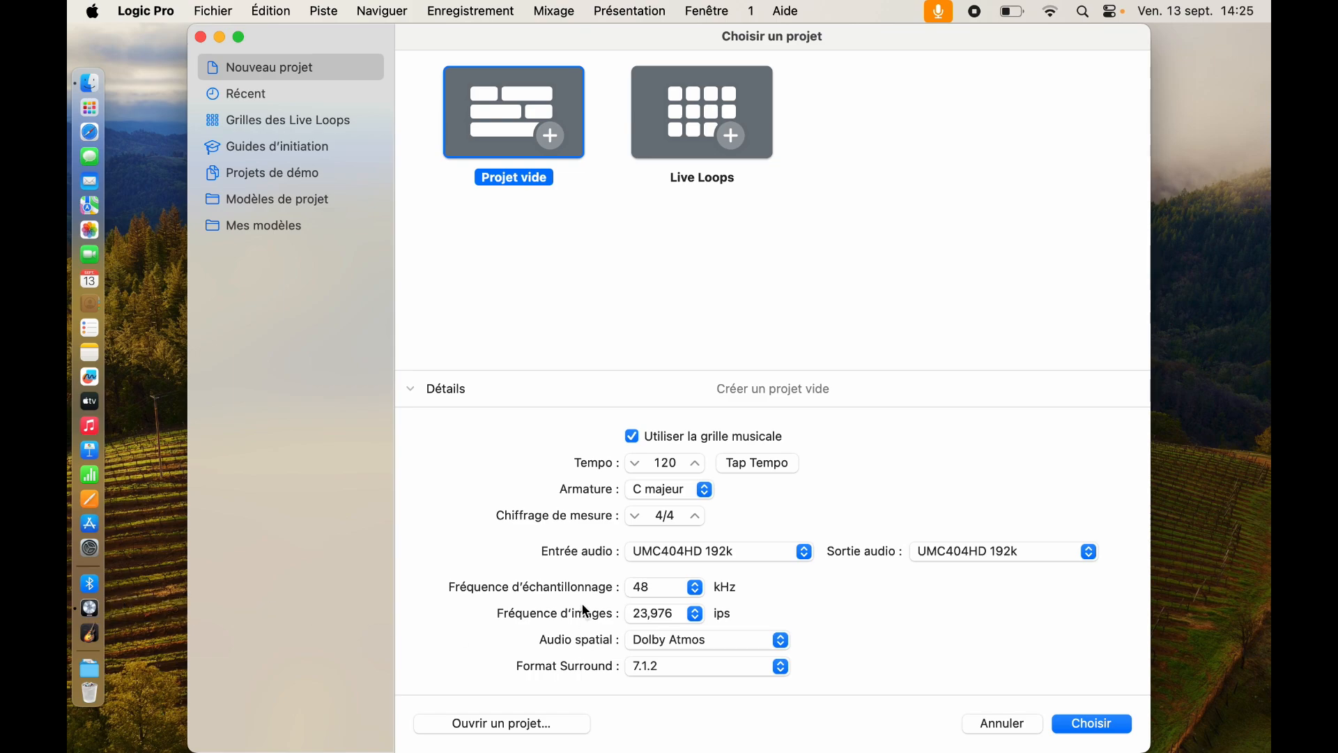
pyautogui.click(411, 391)
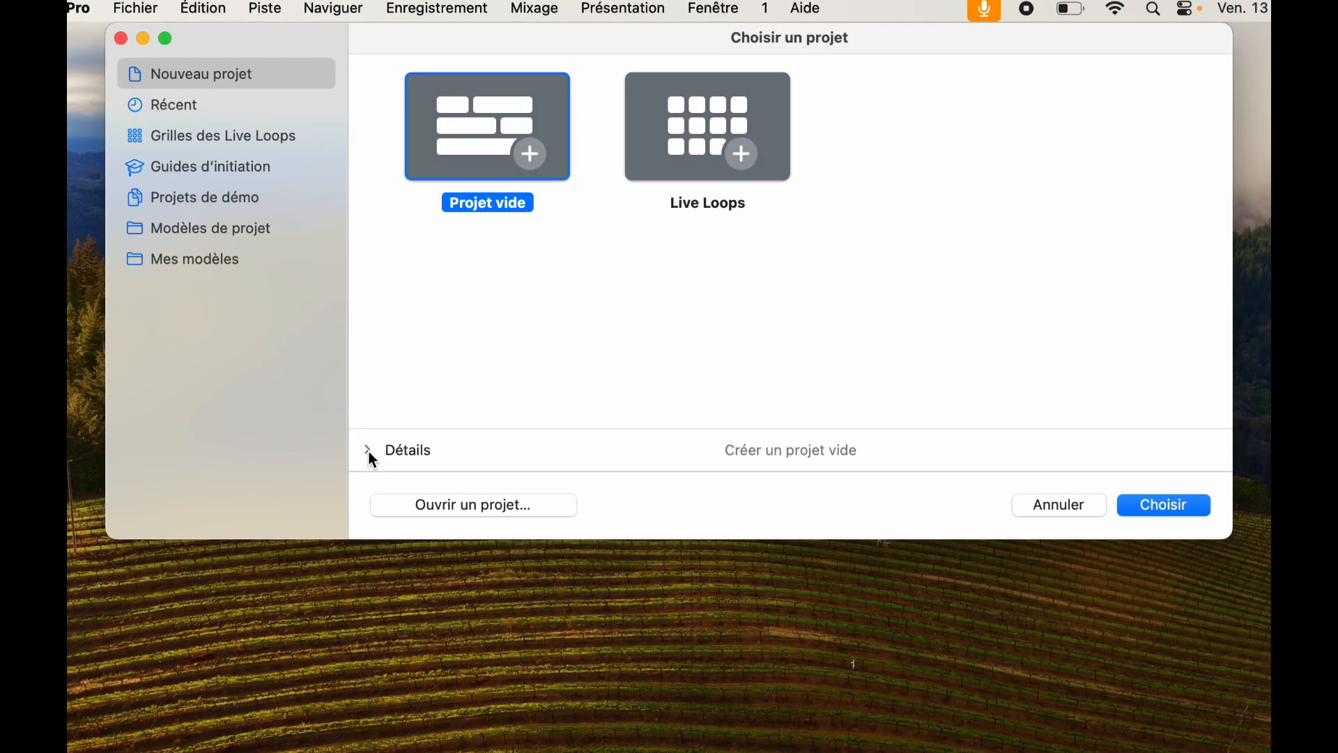
pyautogui.click(370, 454)
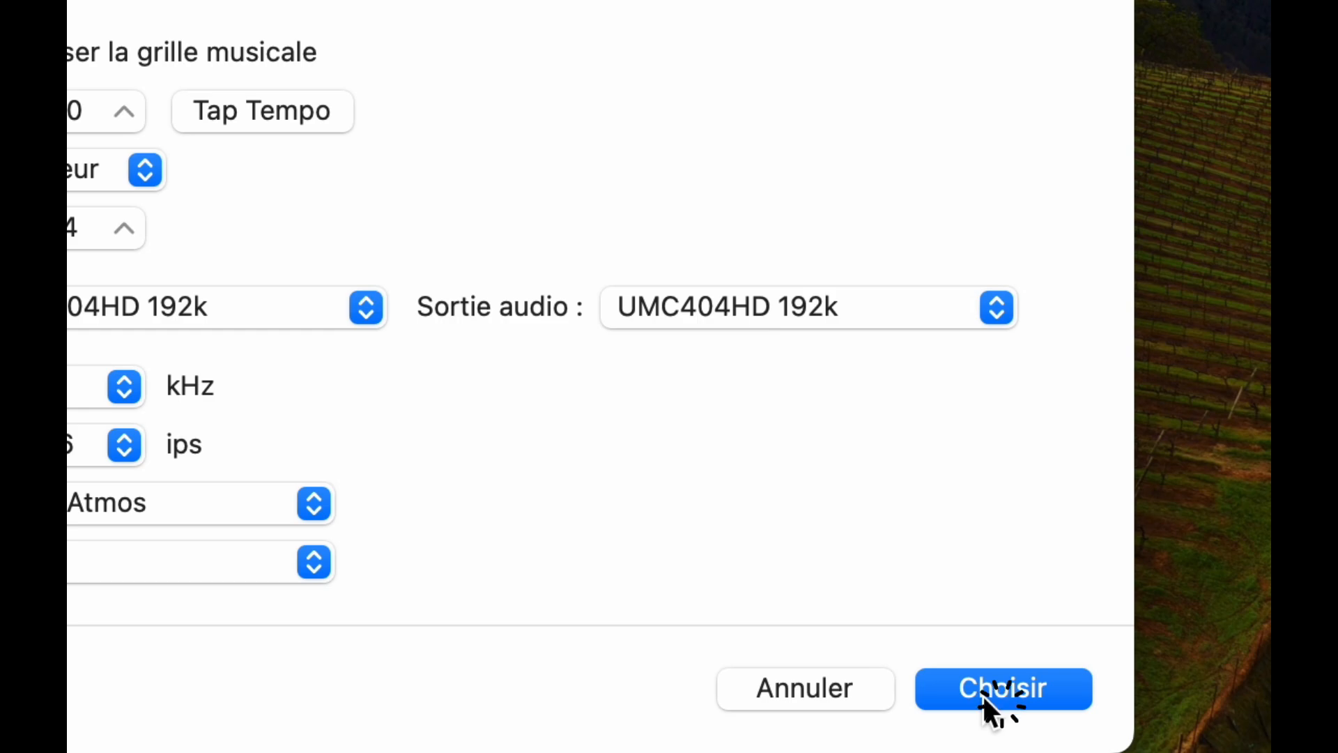
# Step: Create the empty project and pick a Micro ou ligne audio track with Entrée 1 input and Surround output
pyautogui.click(984, 697)
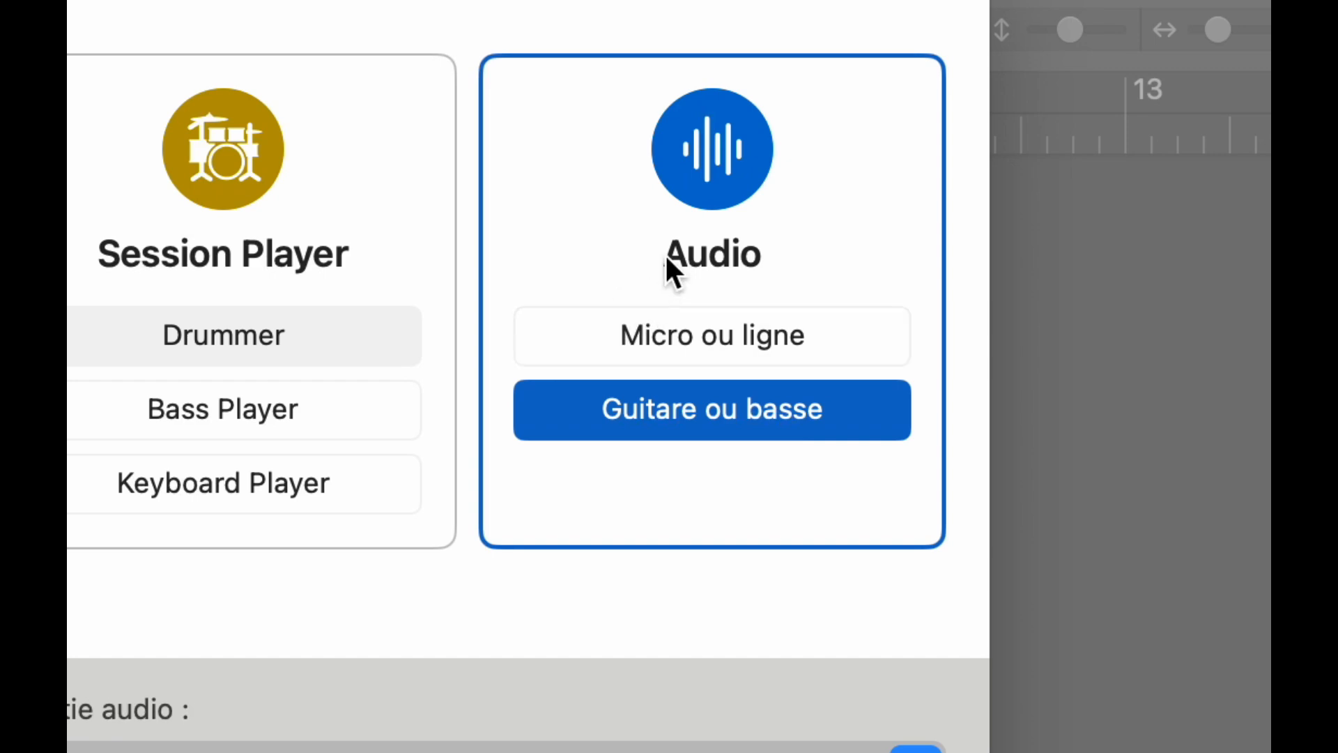
pyautogui.click(658, 320)
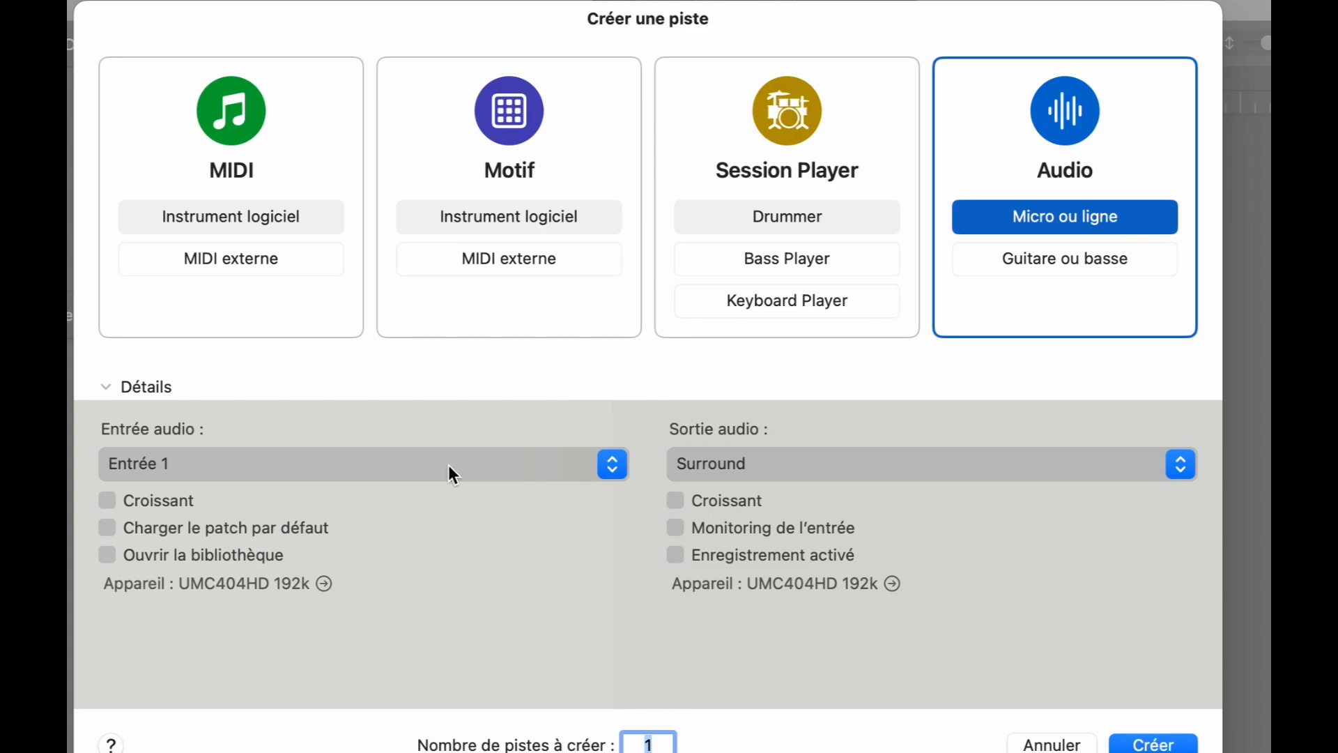
# Step: Keep Entrée 1 as the audio input and create the Audio 1 track
pyautogui.click(396, 464)
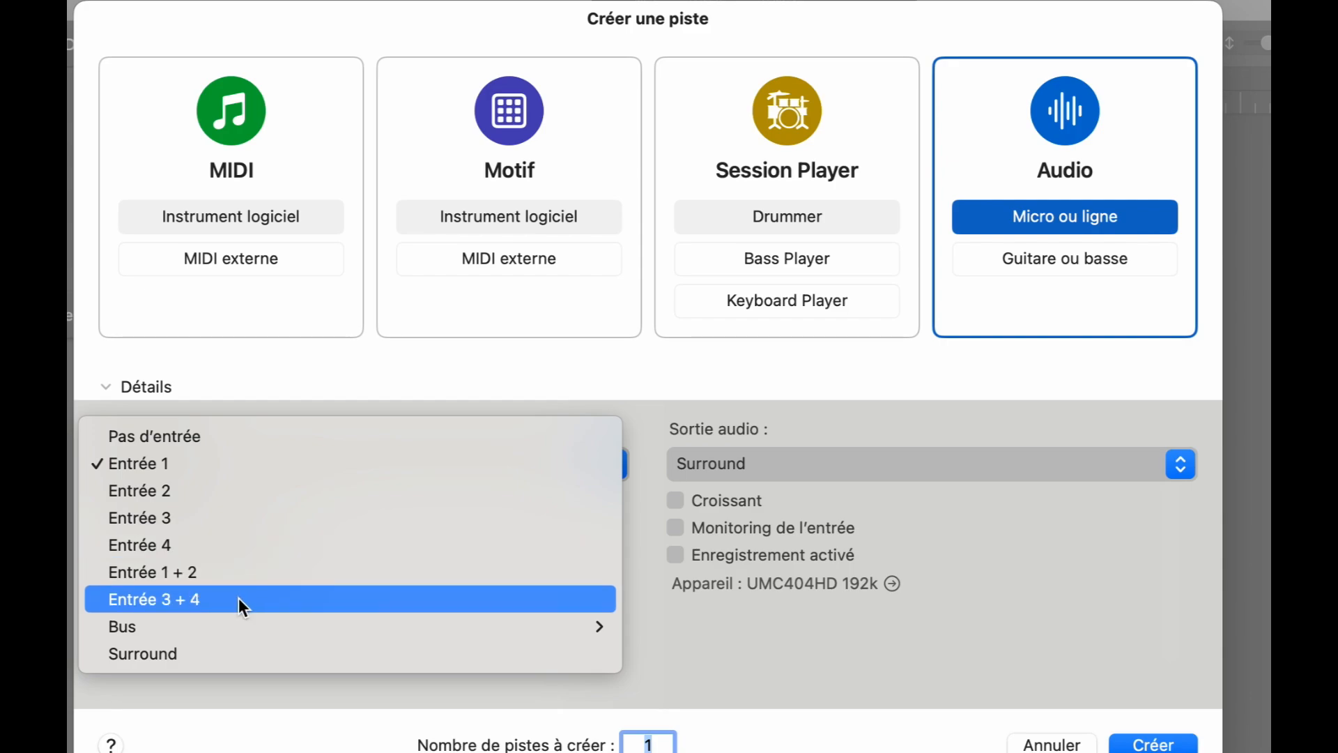
pyautogui.click(335, 462)
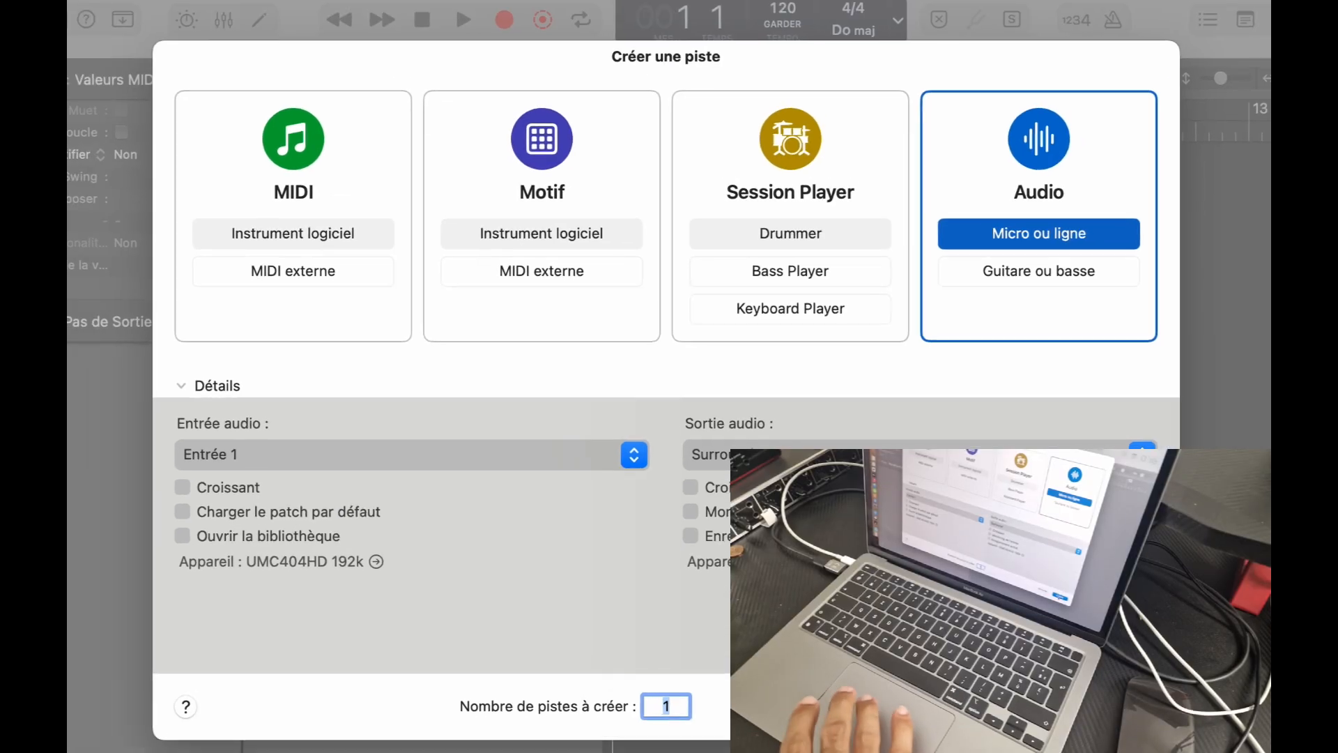
pyautogui.press('Return')
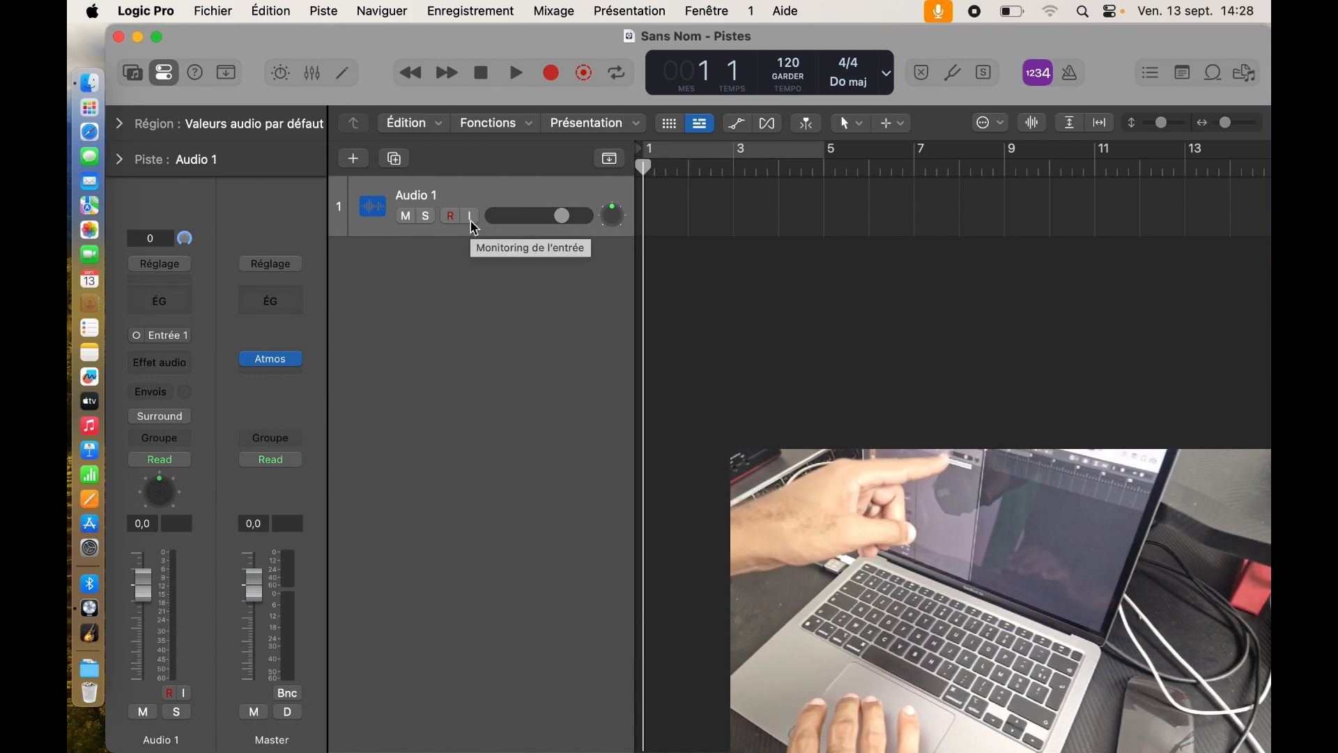
# Step: Enable the input monitoring (I) button on the Audio 1 track header
pyautogui.click(472, 221)
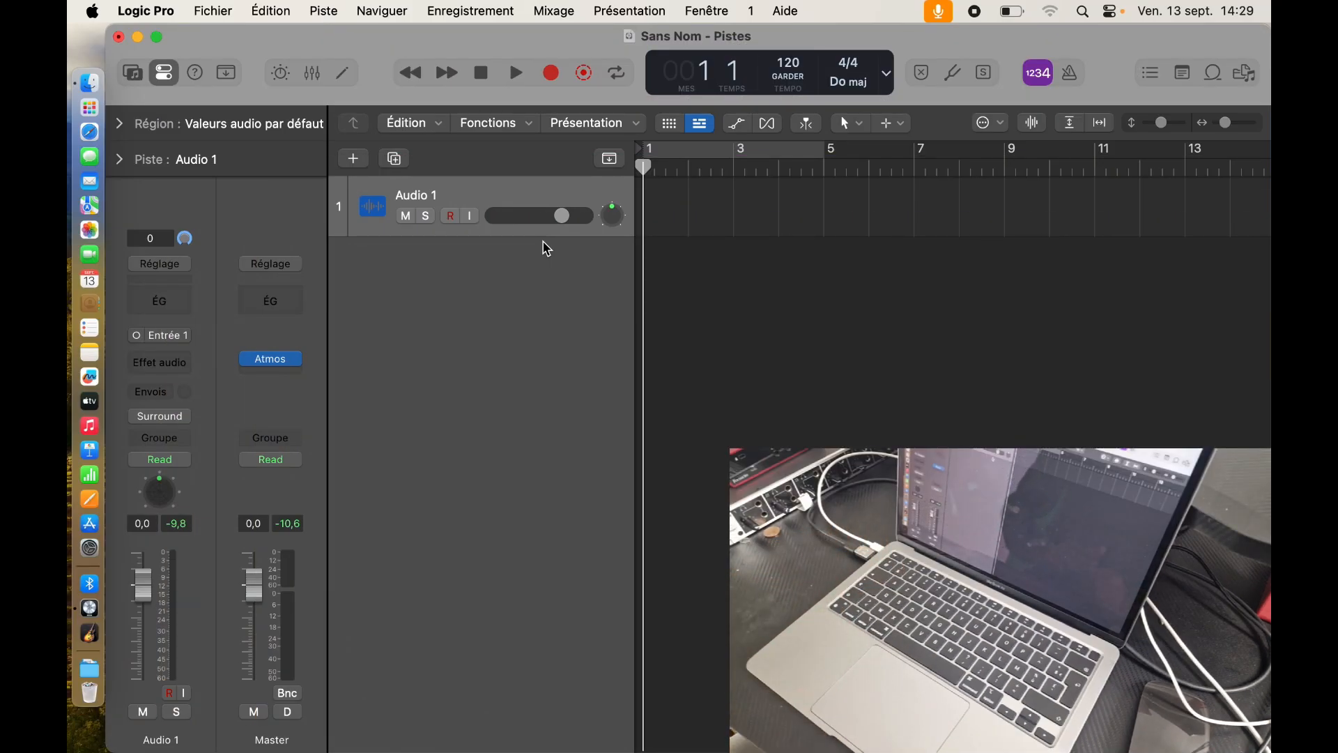
# Step: Record a short test take on Audio 1, stop it, and delete region Sans Nom_1#01
pyautogui.press('r')
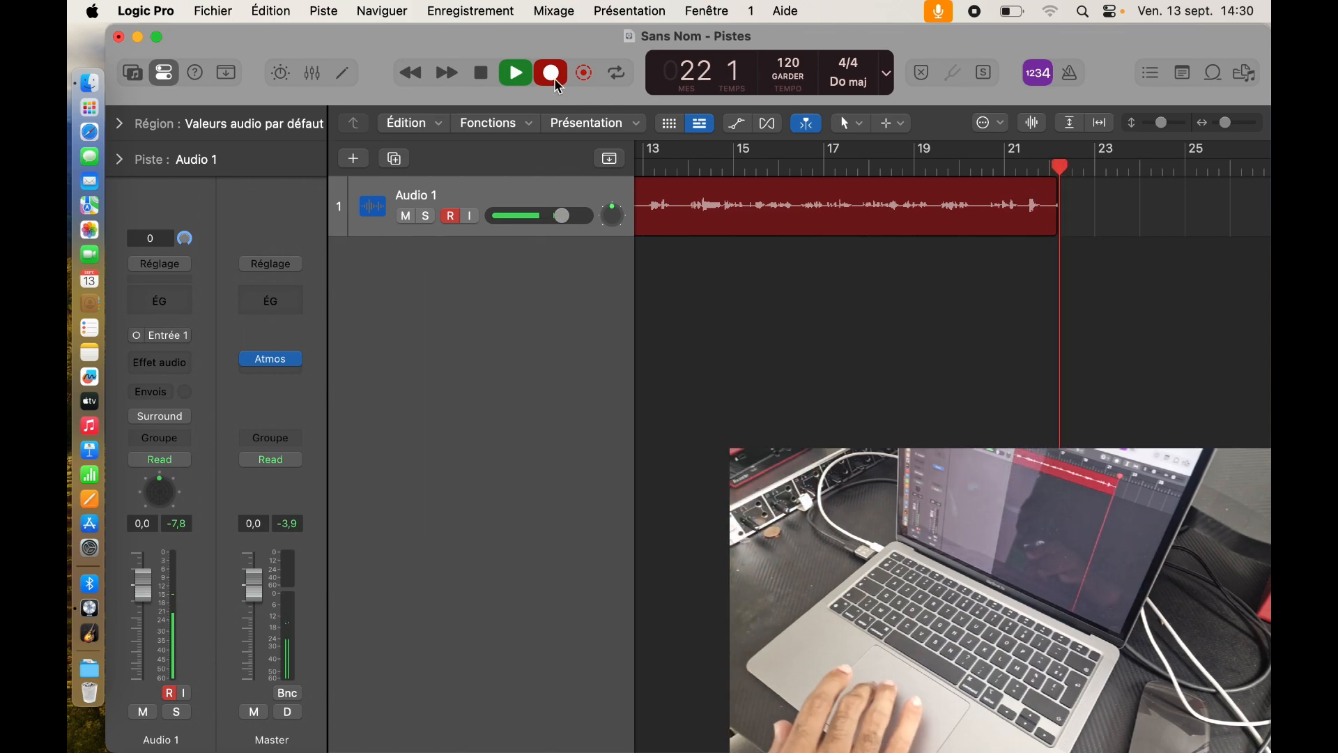
pyautogui.click(483, 78)
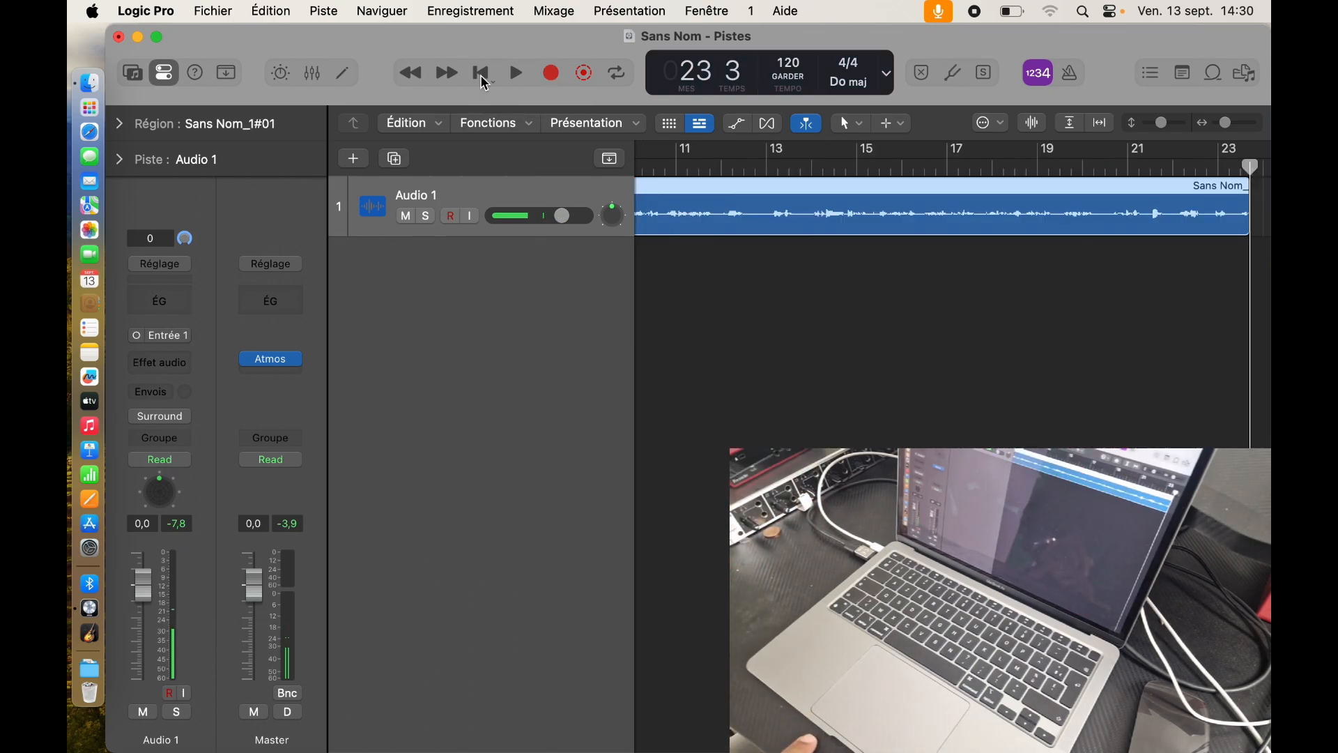
pyautogui.press('super+BackSpace')
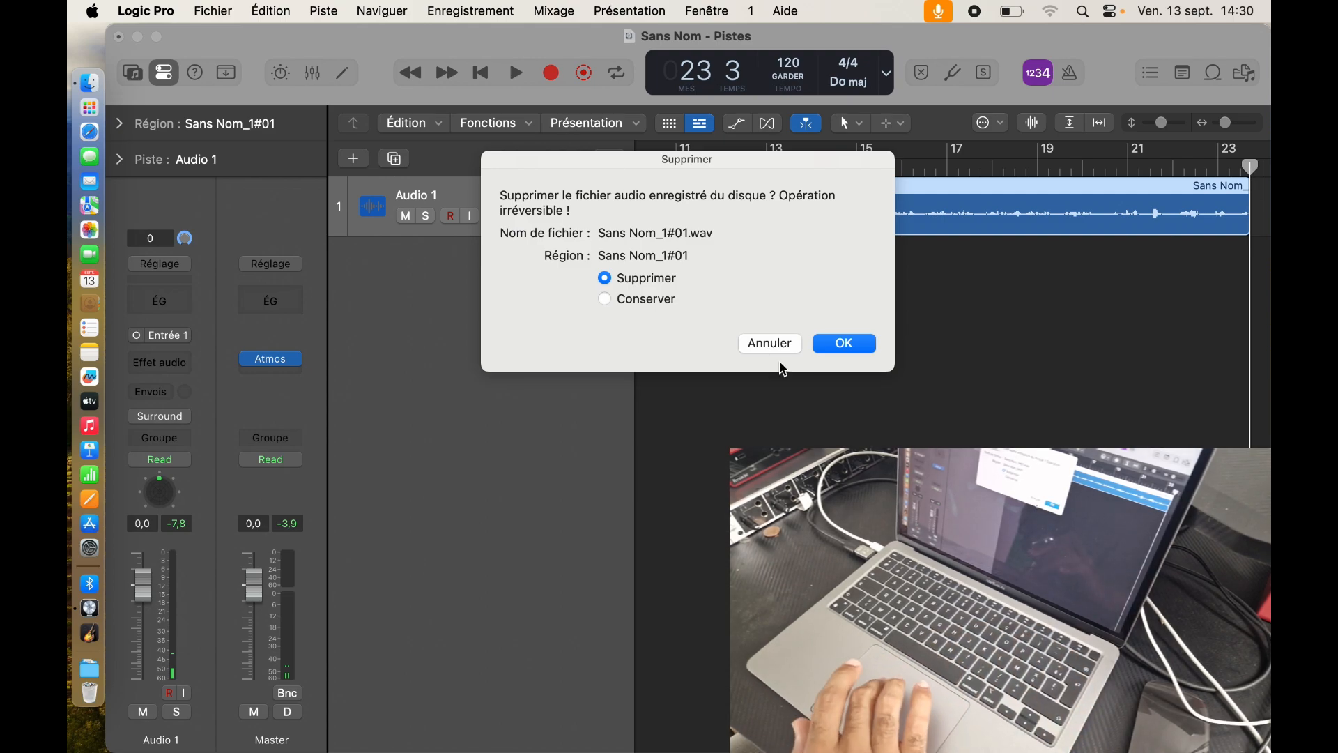
# Step: Confirm deleting the test audio file, return to the start, then drag the playhead to about bar 12
pyautogui.click(824, 346)
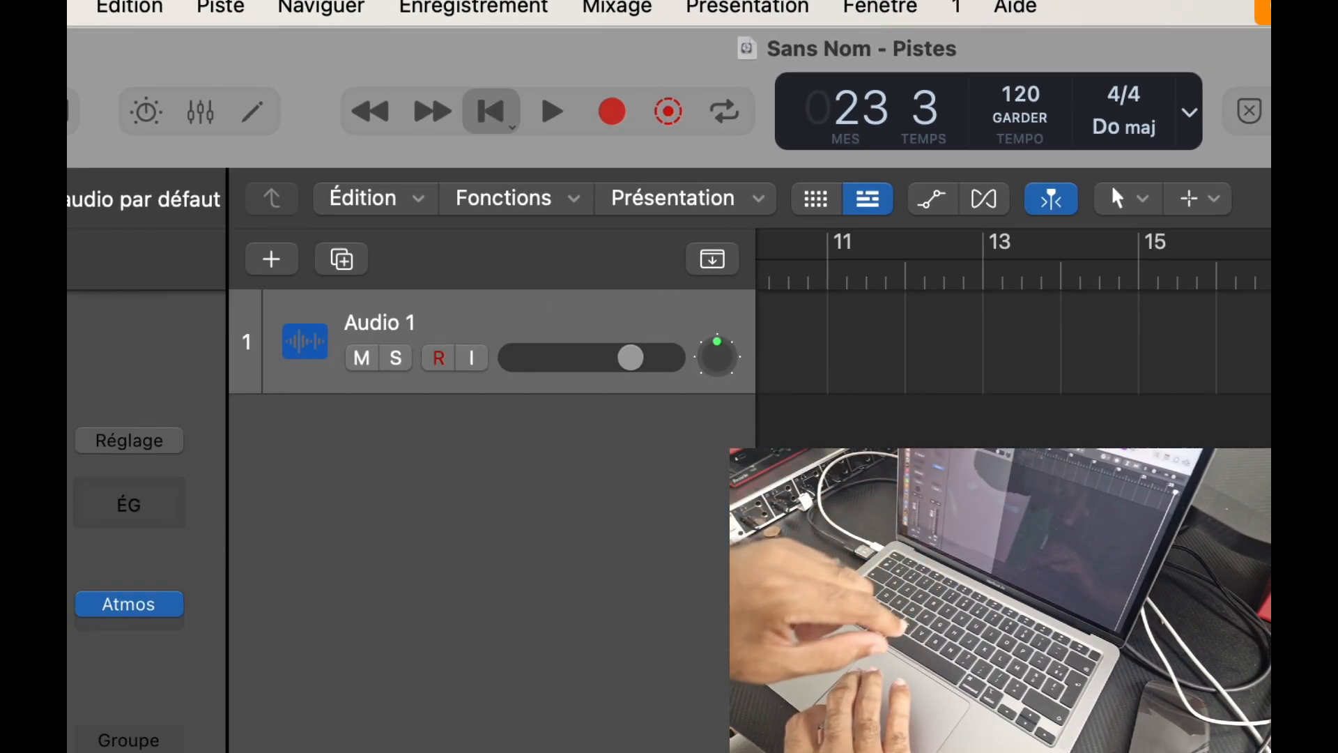
pyautogui.click(499, 133)
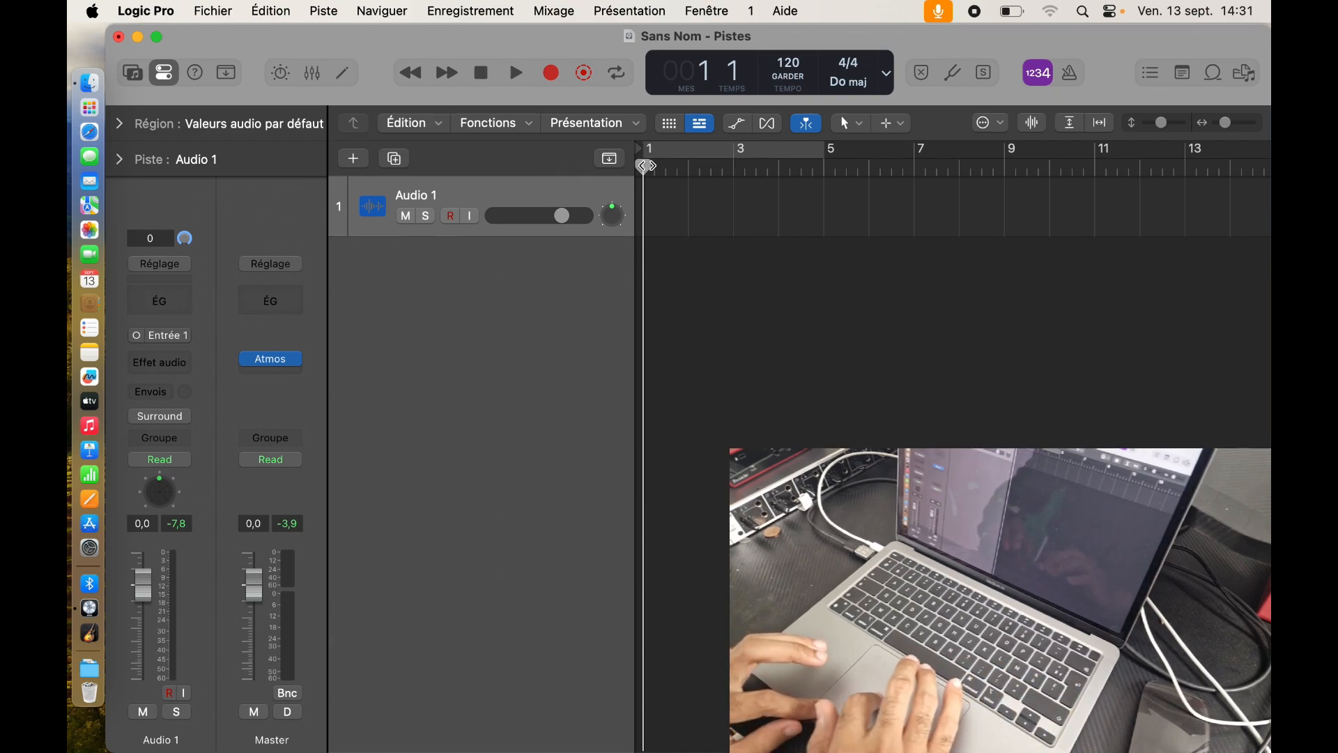
pyautogui.moveTo(647, 166); pyautogui.dragTo(1157, 165)
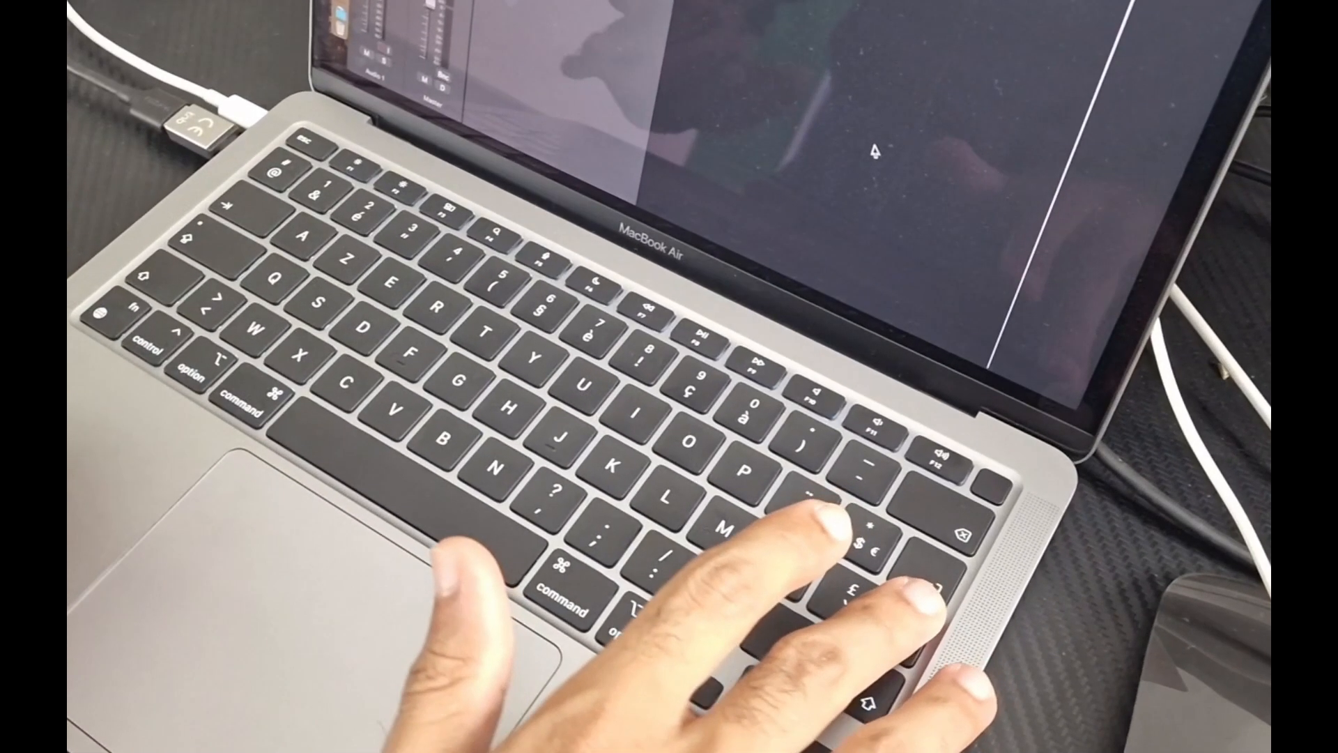
pyautogui.press('Return')
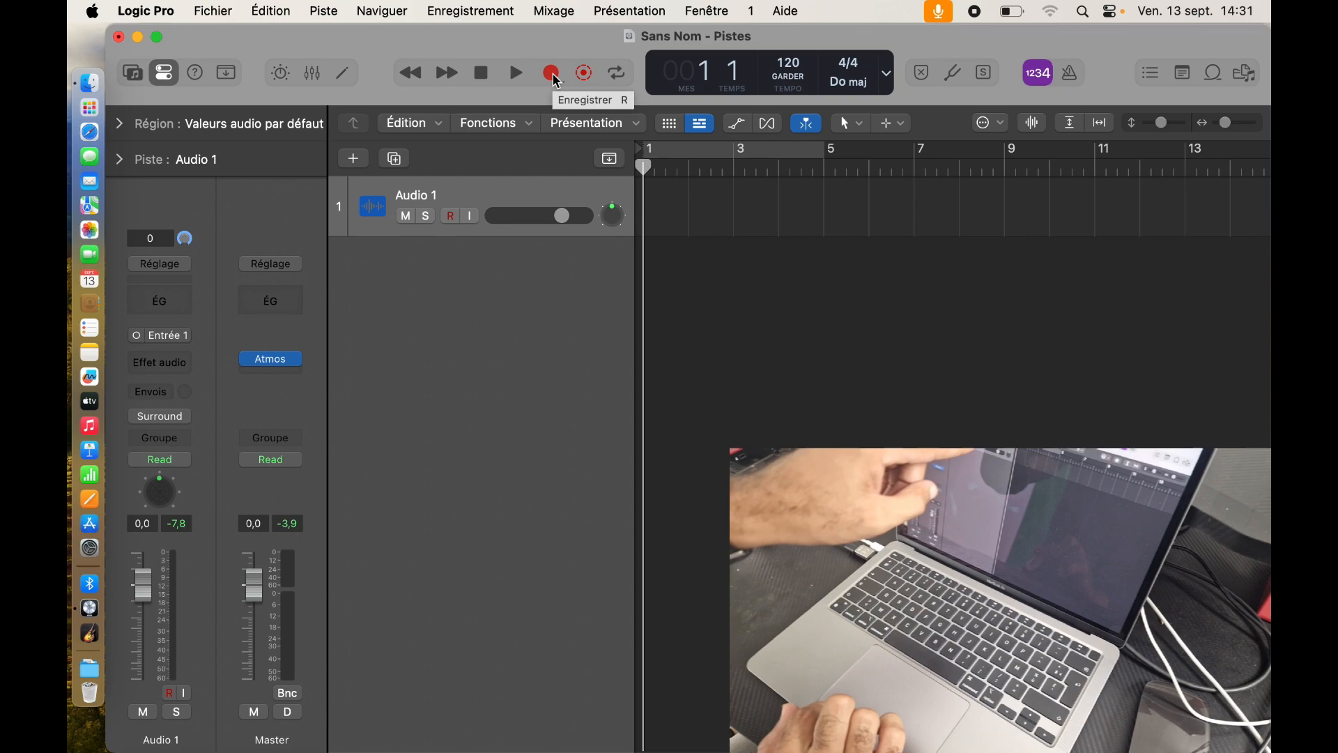
# Step: Start recording a live take on the armed Audio 1 track, running to about bar 20
pyautogui.click(621, 180)
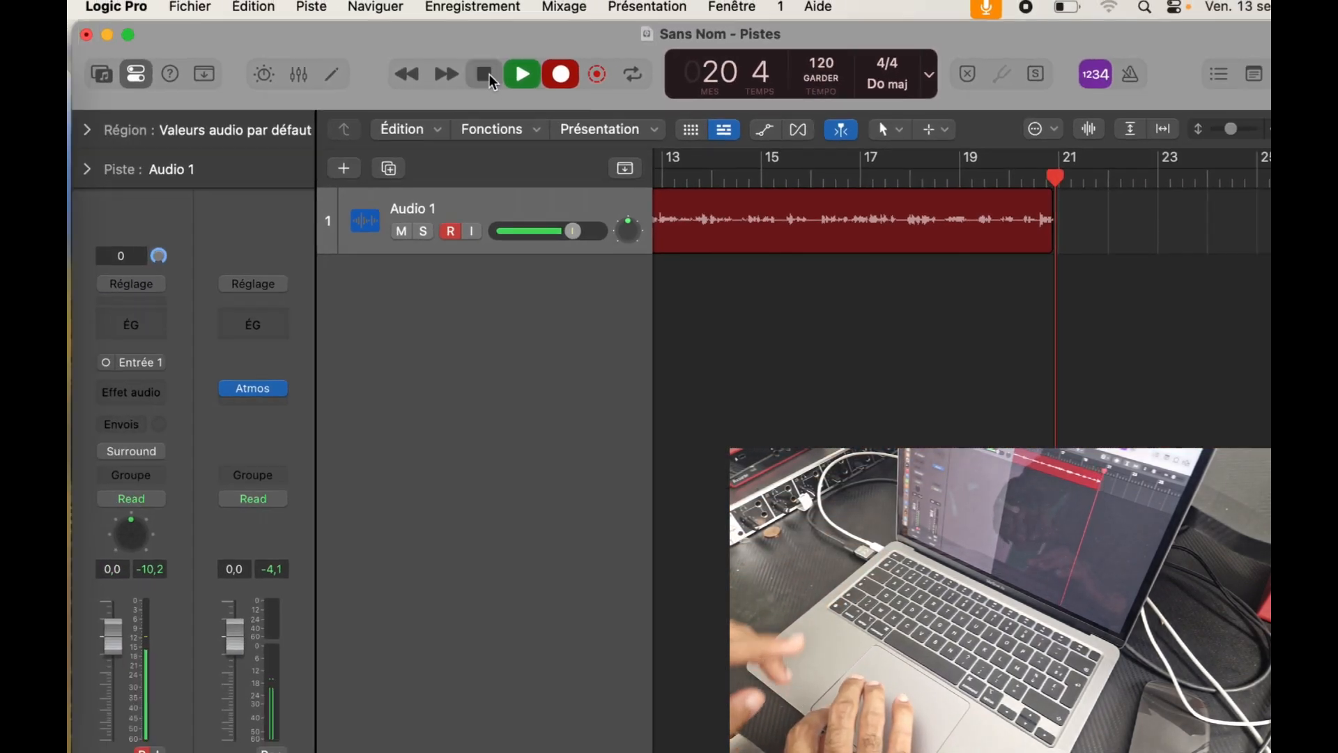
# Step: Stop the take, delete its region and audio file from disk, and start a new take from bar 1
pyautogui.click(524, 91)
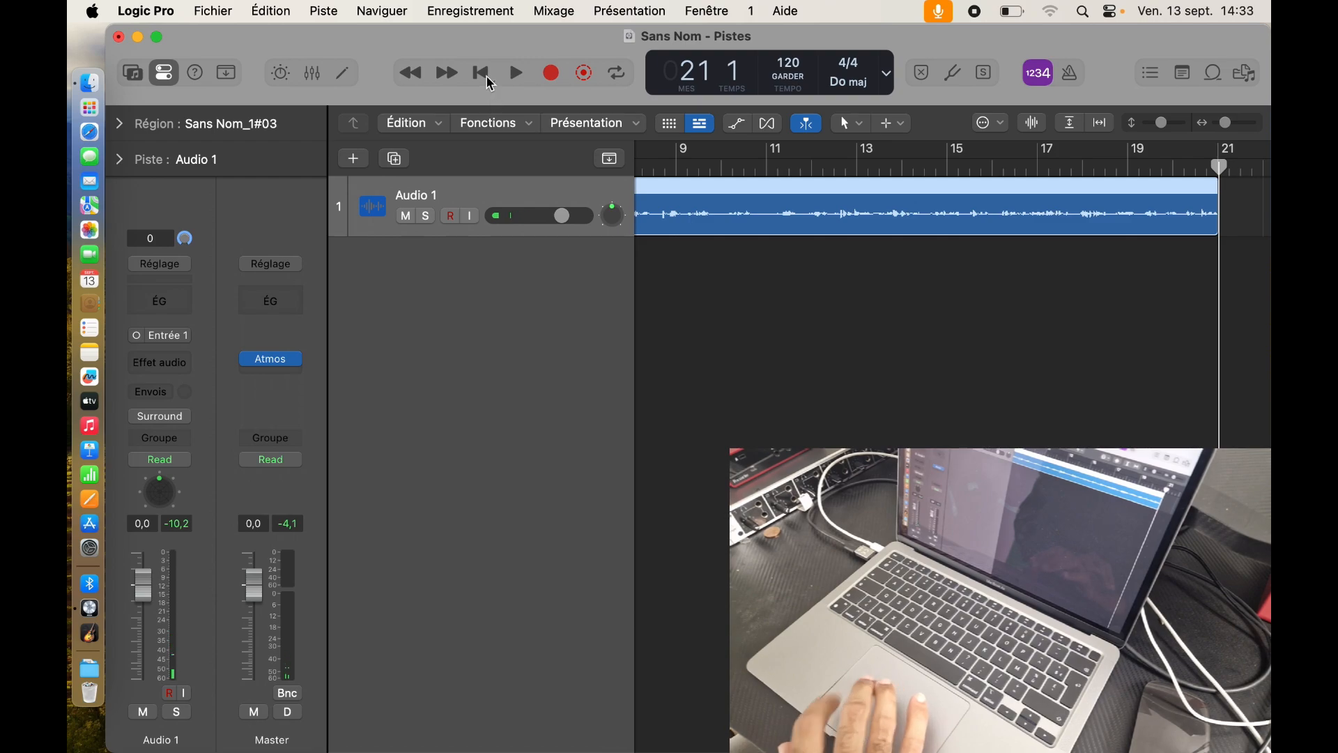
pyautogui.click(488, 79)
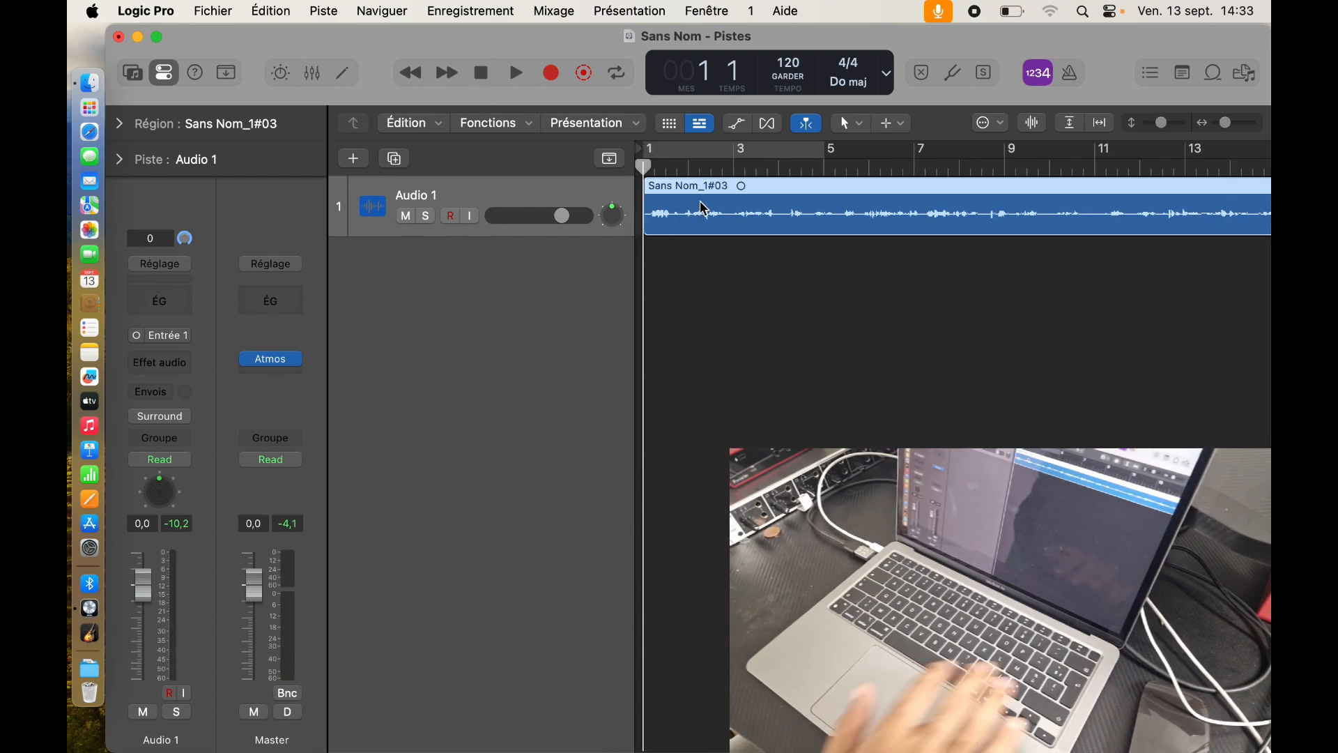
pyautogui.press('BackSpace')
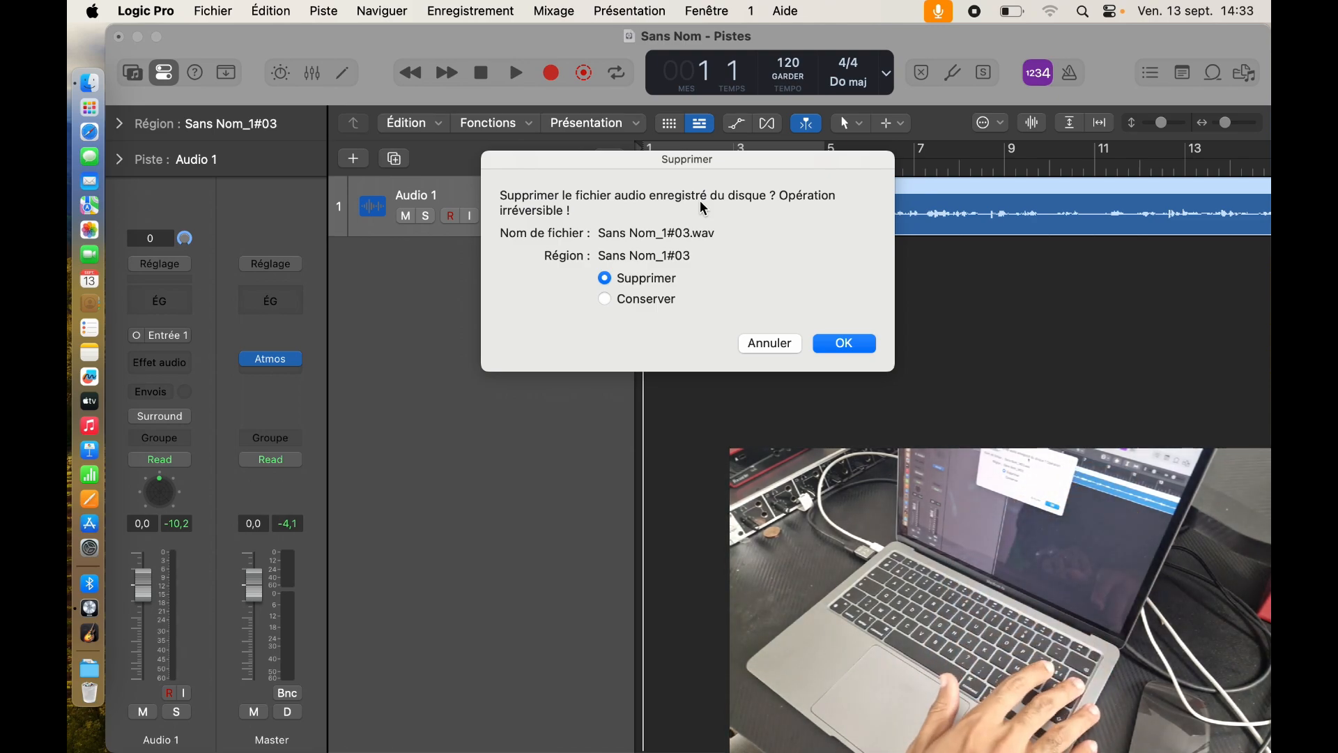
pyautogui.press('Return')
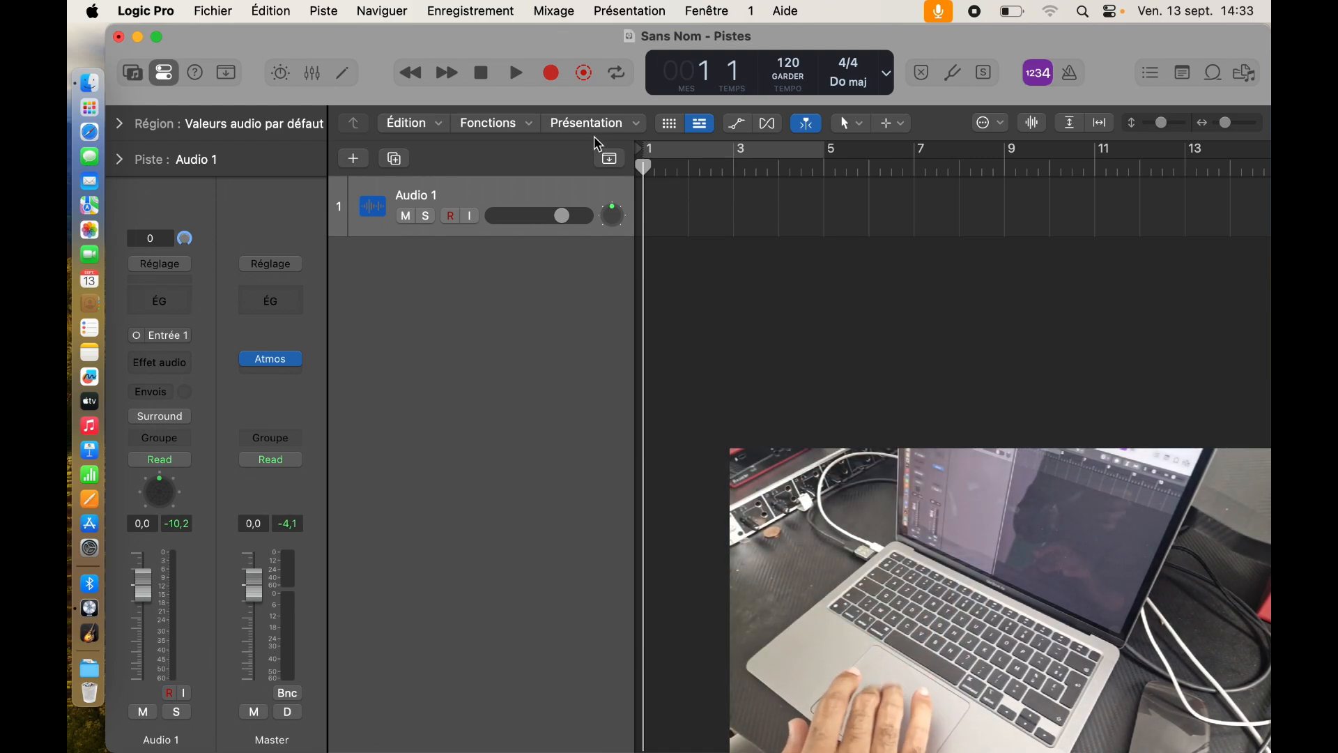
pyautogui.click(553, 77)
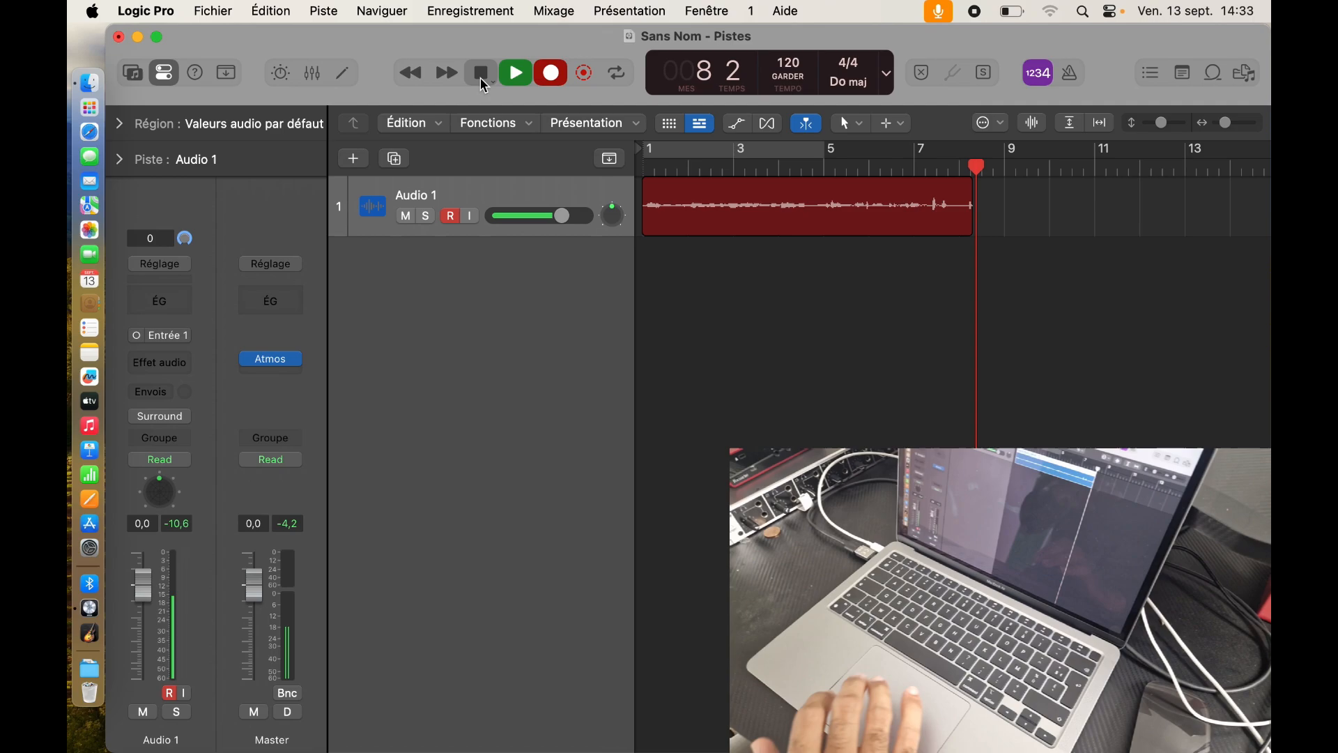
# Step: Stop the new take after about eight bars, leaving region Sans Nom_1#04 on Audio 1
pyautogui.click(483, 80)
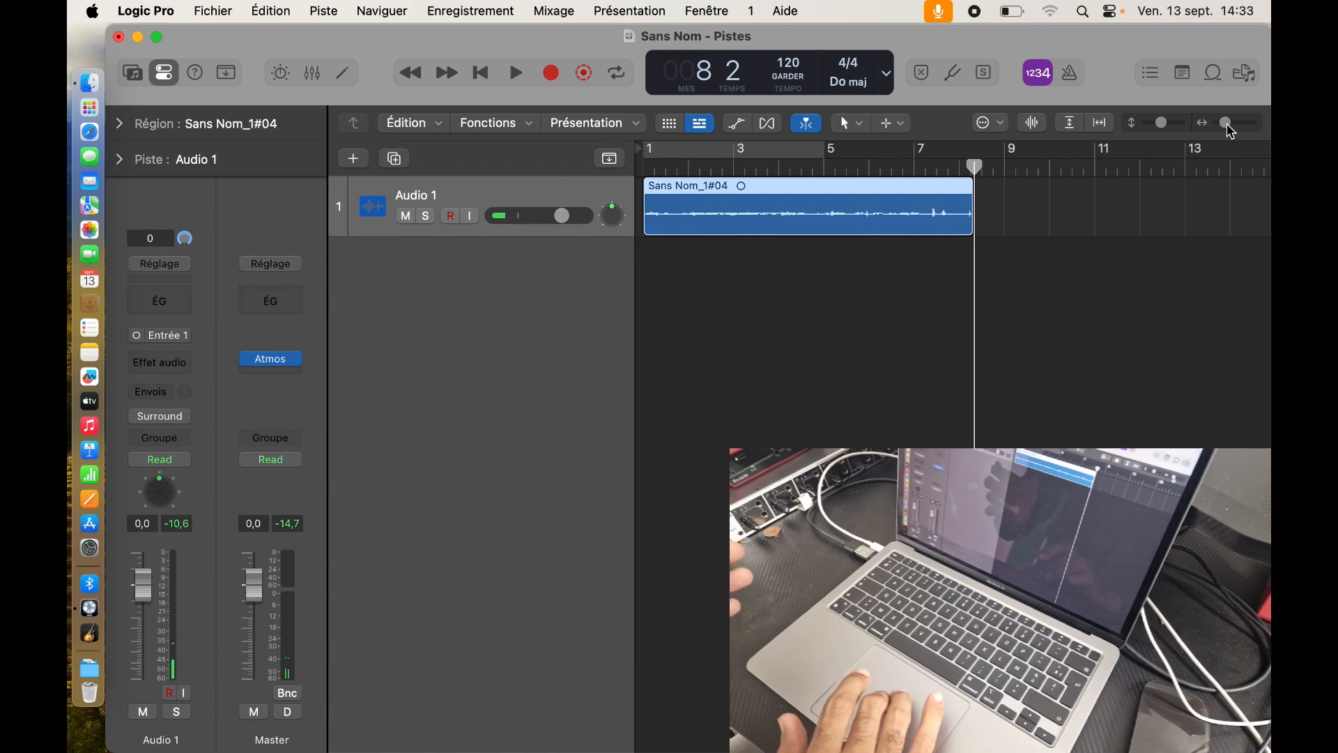
# Step: Enlarge the Audio 1 track height and zoom the timeline horizontally to show the waveform in detail
pyautogui.moveTo(1166, 133); pyautogui.dragTo(1169, 137)
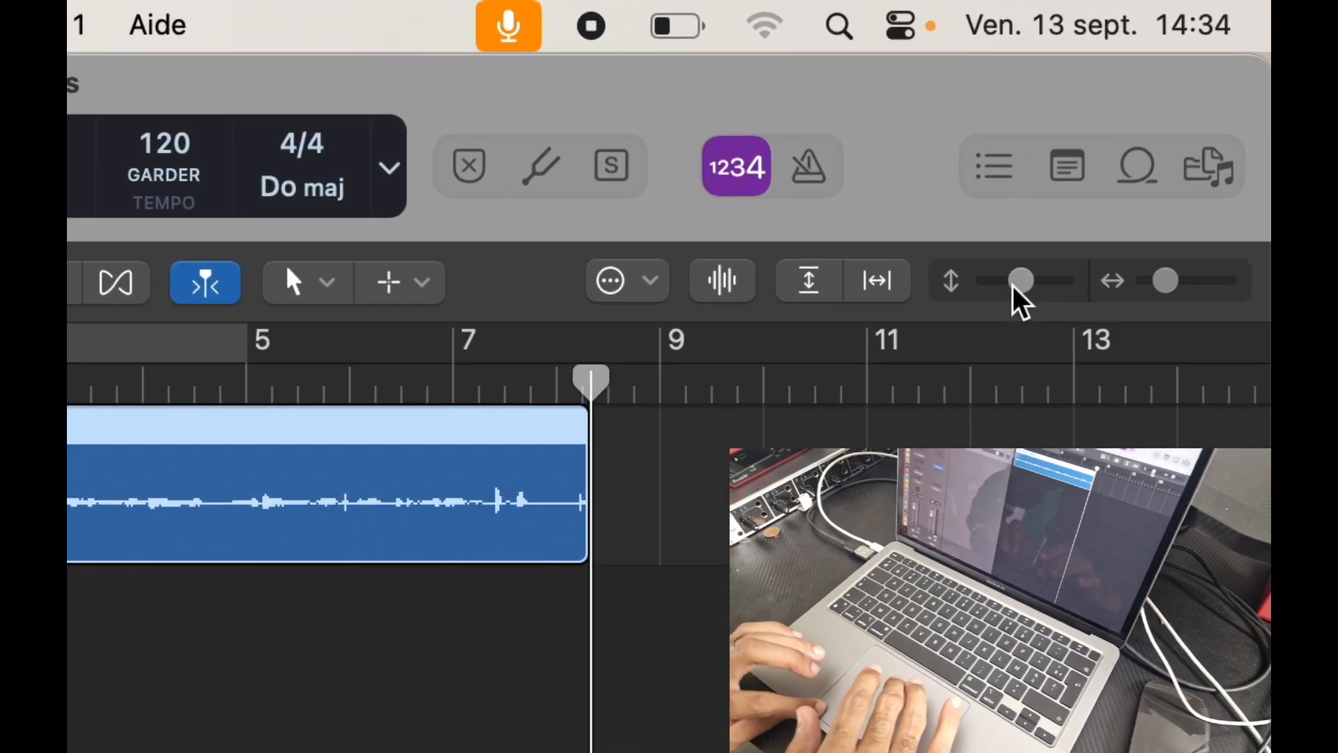
pyautogui.moveTo(1014, 288)
pyautogui.mouseDown()
pyautogui.moveTo(1010, 299)
pyautogui.moveTo(1044, 305)
pyautogui.moveTo(1032, 289)
pyautogui.mouseUp()
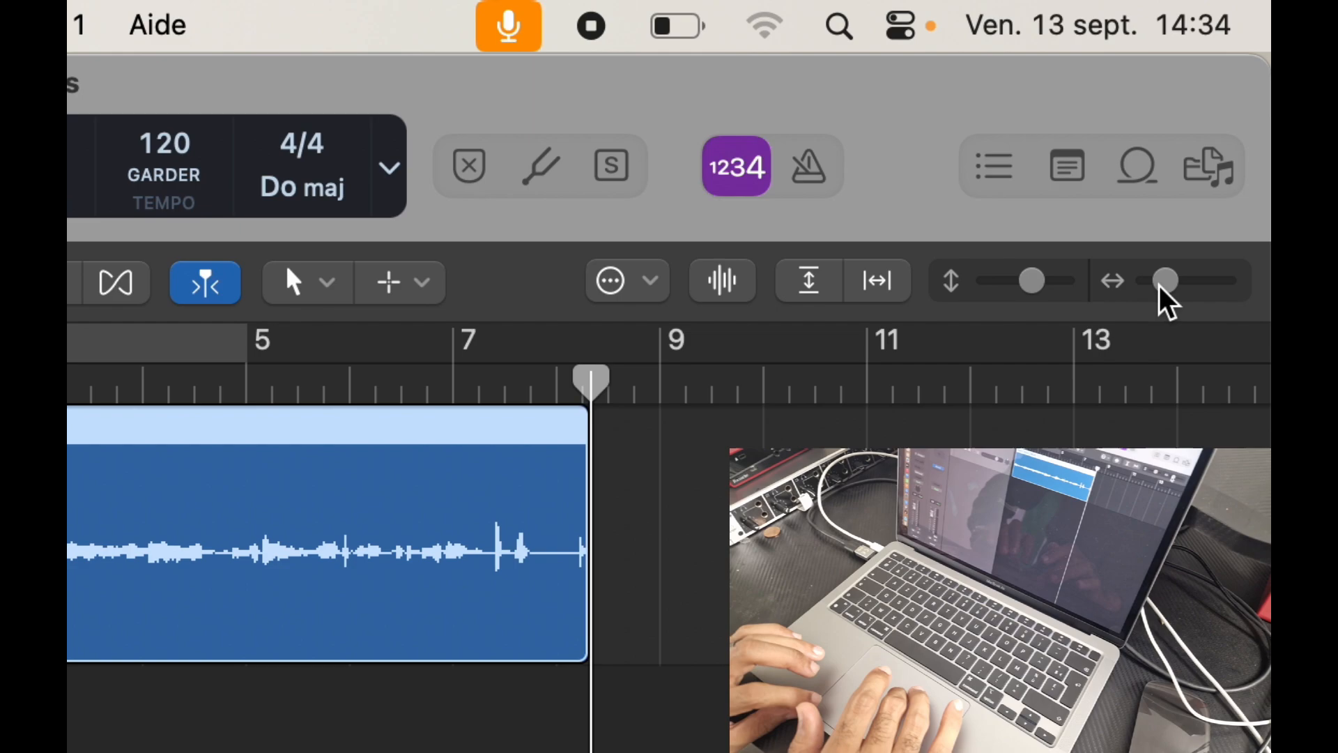
pyautogui.moveTo(1166, 299)
pyautogui.mouseDown()
pyautogui.moveTo(1185, 302)
pyautogui.moveTo(1175, 289)
pyautogui.moveTo(1179, 301)
pyautogui.mouseUp()
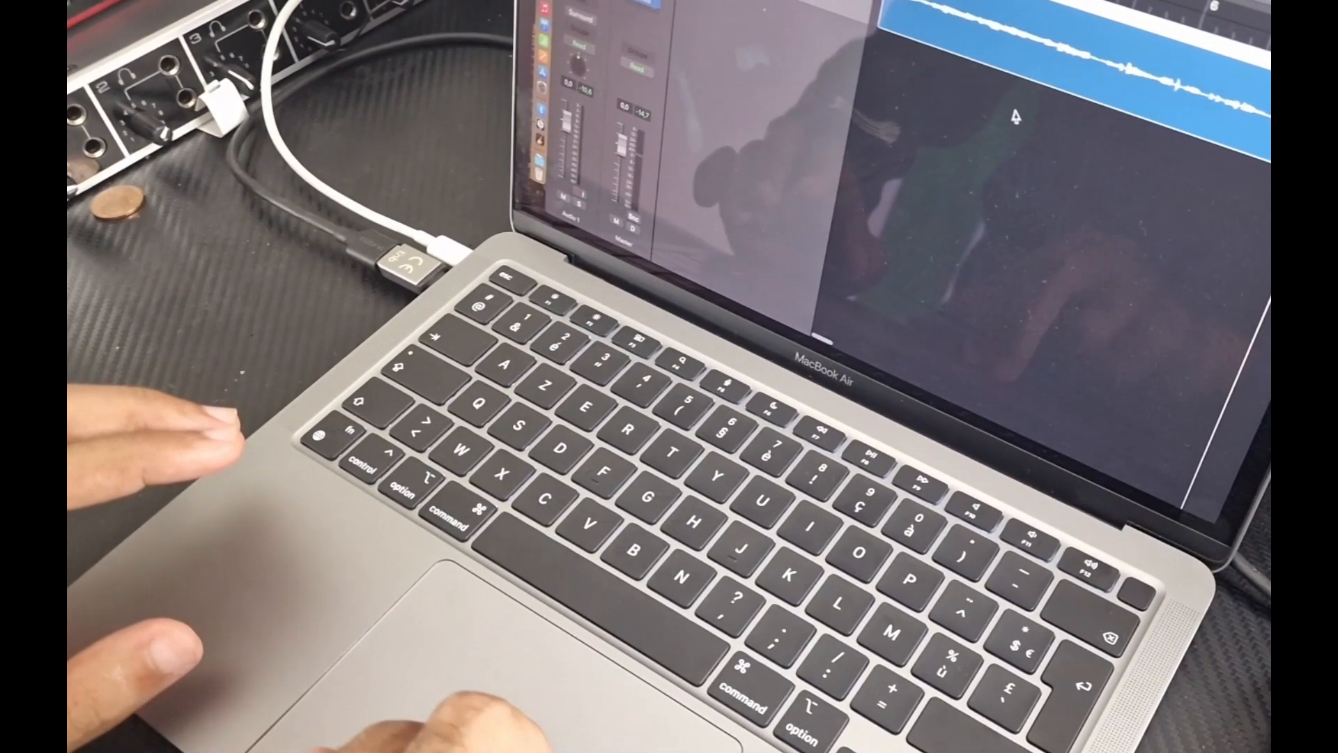
# Step: Scroll the Tracks area back left until 'Sans Nom_1#04' is visible from bar 1 to bar 8
pyautogui.hscroll(5, 1017, 108)
pyautogui.hscroll(3, 1016, 142)
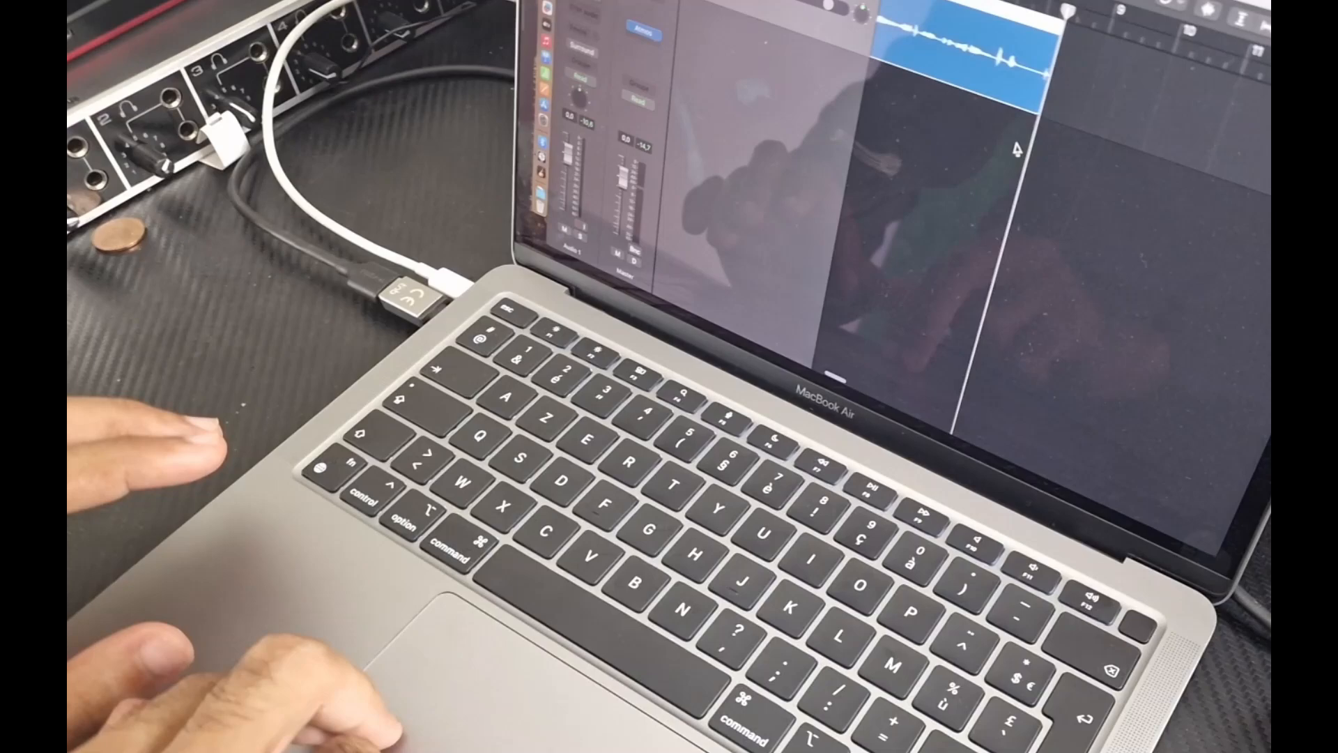
pyautogui.hscroll(3, 1018, 174)
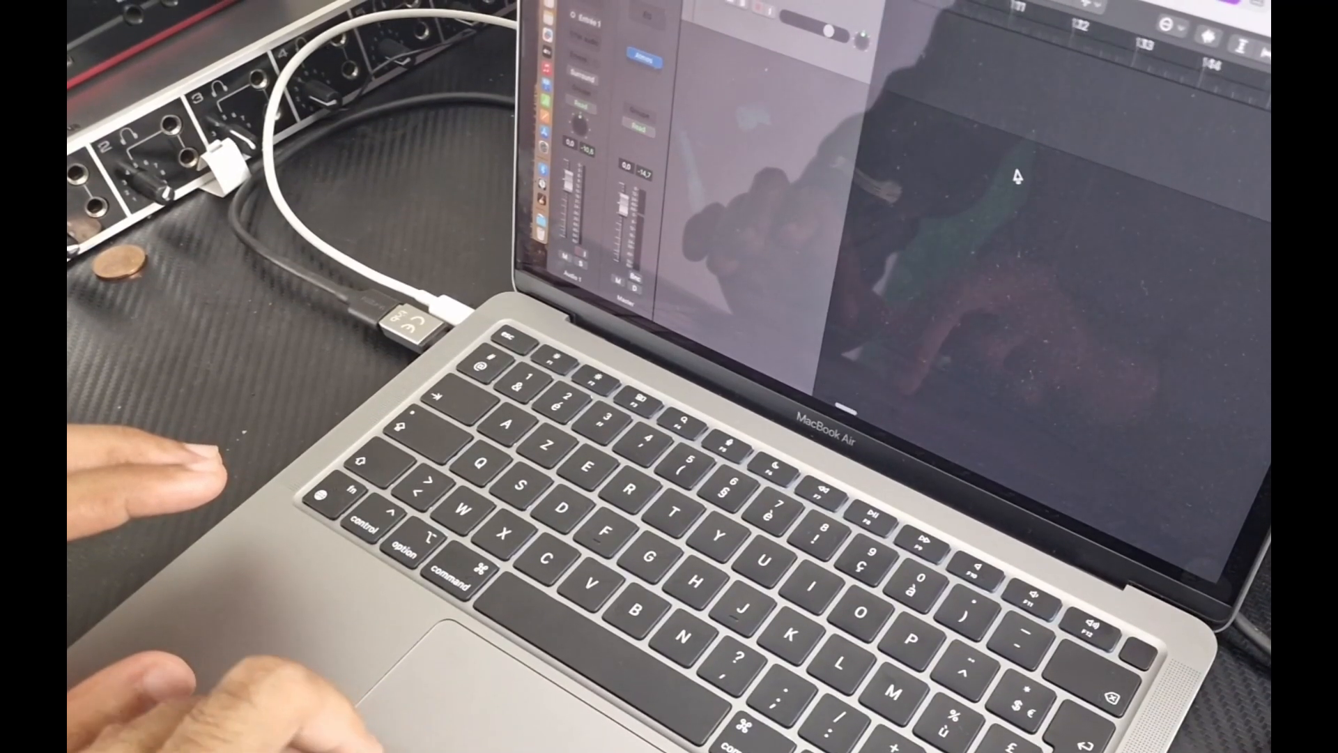
pyautogui.hscroll(-5, 1014, 178)
pyautogui.hscroll(-5, 1014, 177)
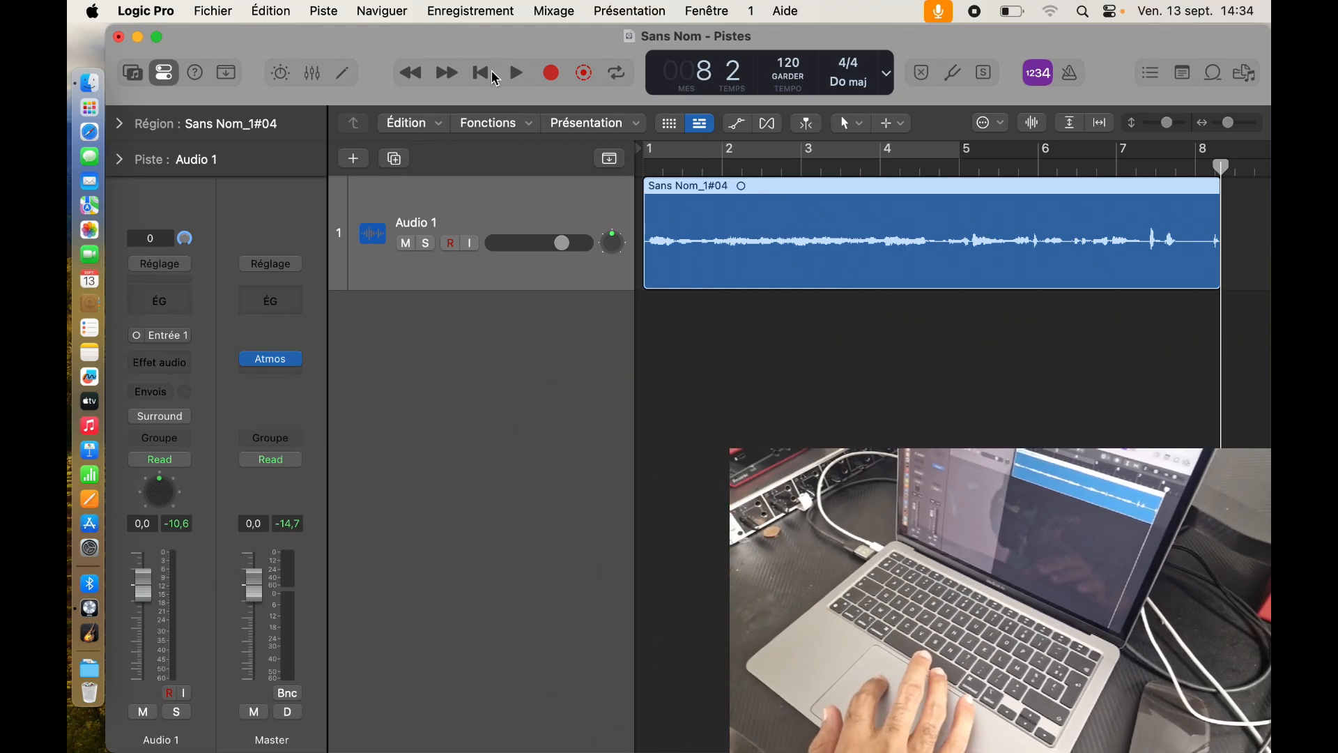
# Step: Trim the end of 'Sans Nom_1#04' back from bar 8 to just before bar 5
pyautogui.click(1011, 169)
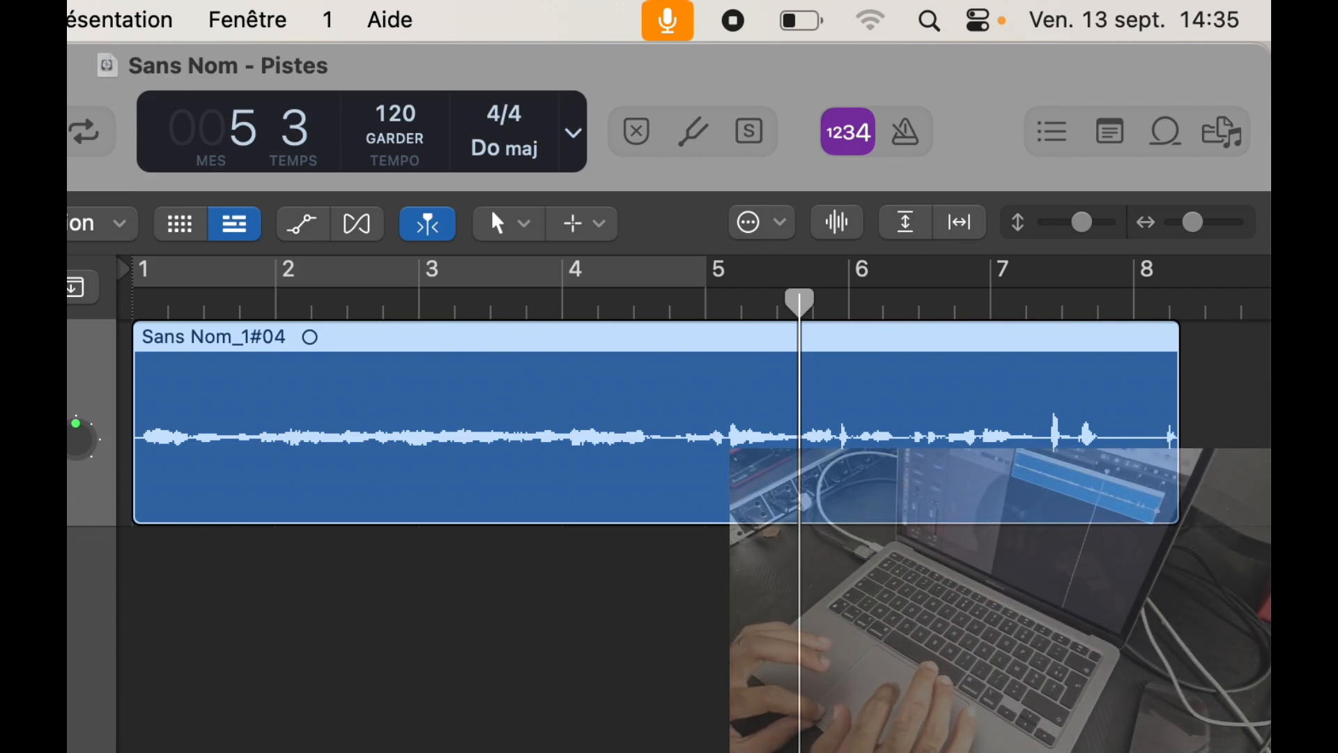
pyautogui.moveTo(1174, 437); pyautogui.dragTo(675, 461)
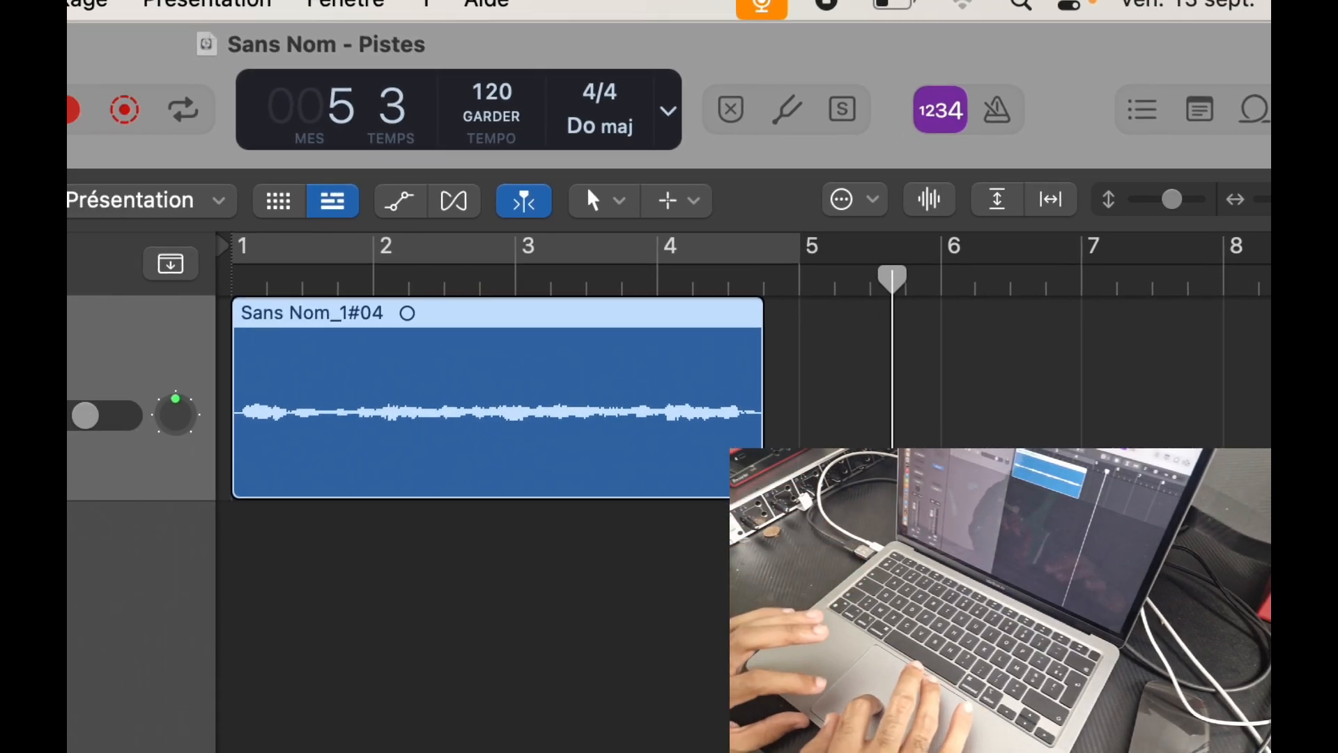
# Step: Undo the region trim with Édition > Annuler Changer la Durée so it again reaches bar 8
pyautogui.click(104, 140)
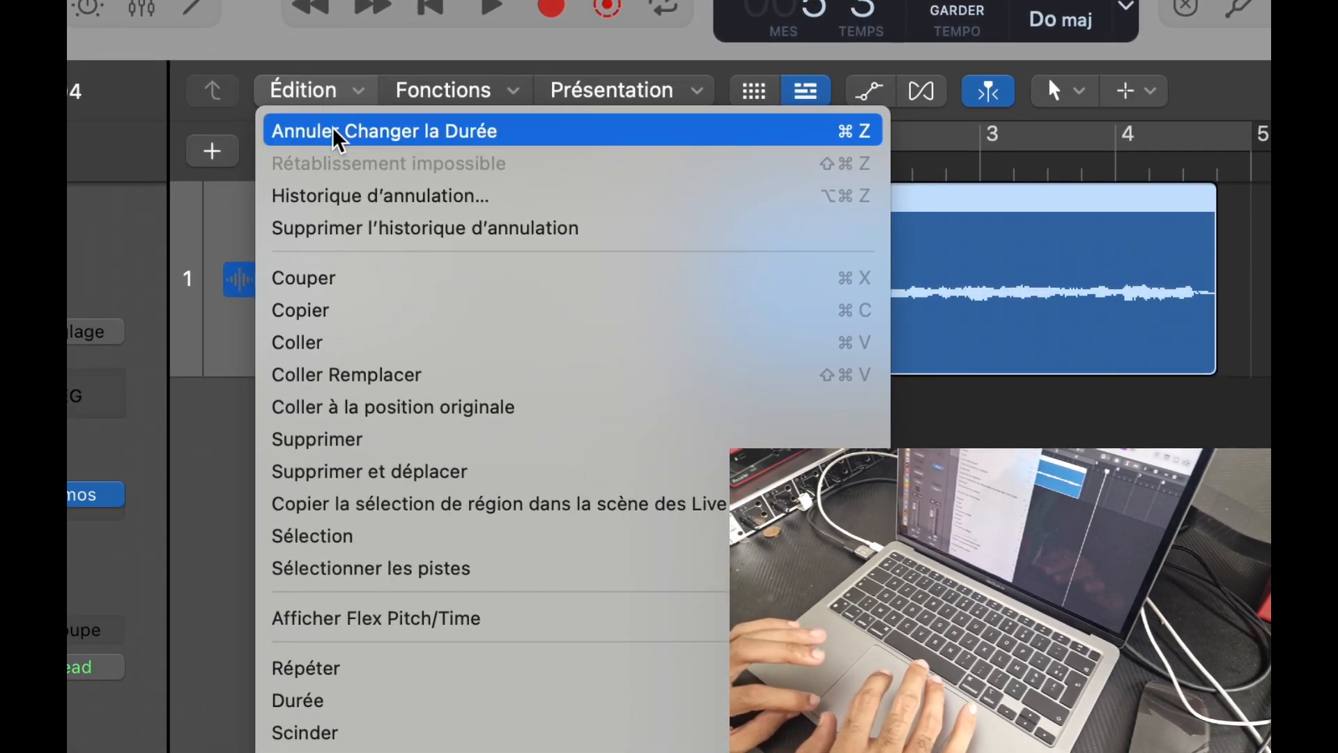
pyautogui.click(338, 132)
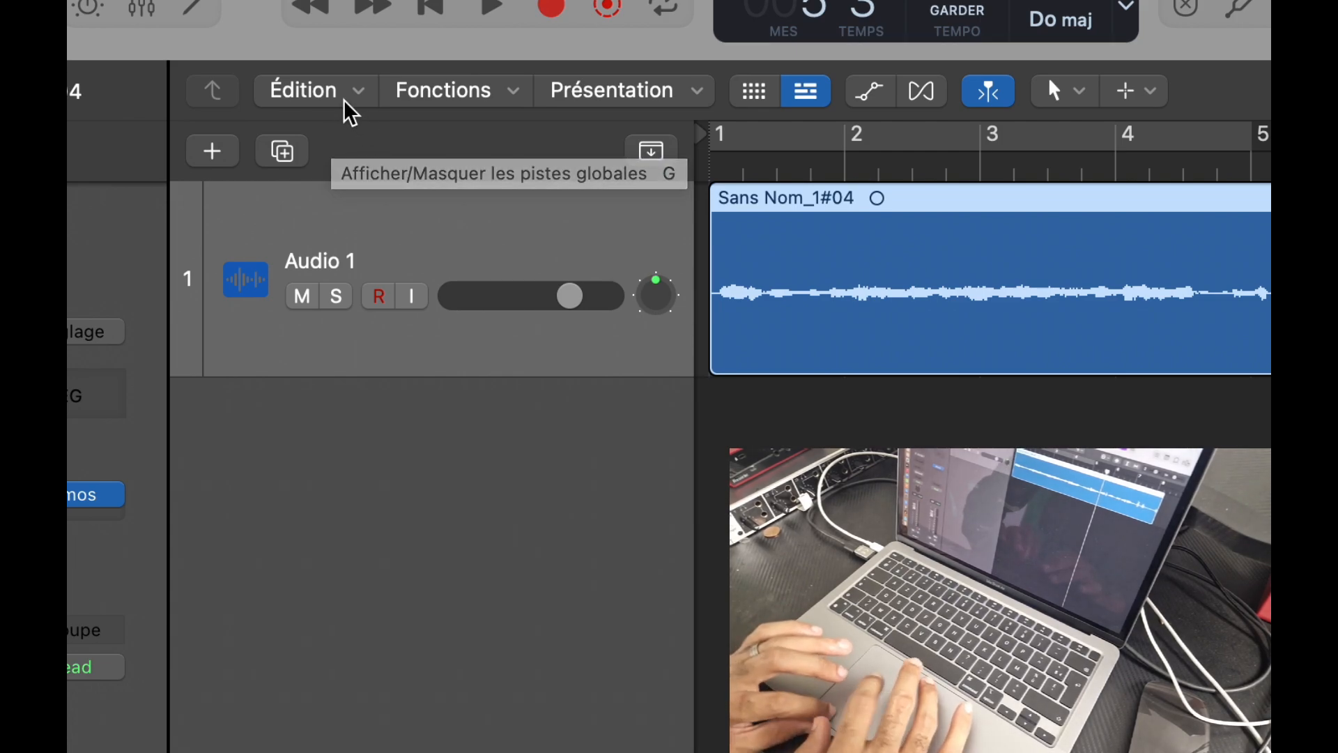
pyautogui.click(348, 110)
pyautogui.click(345, 103)
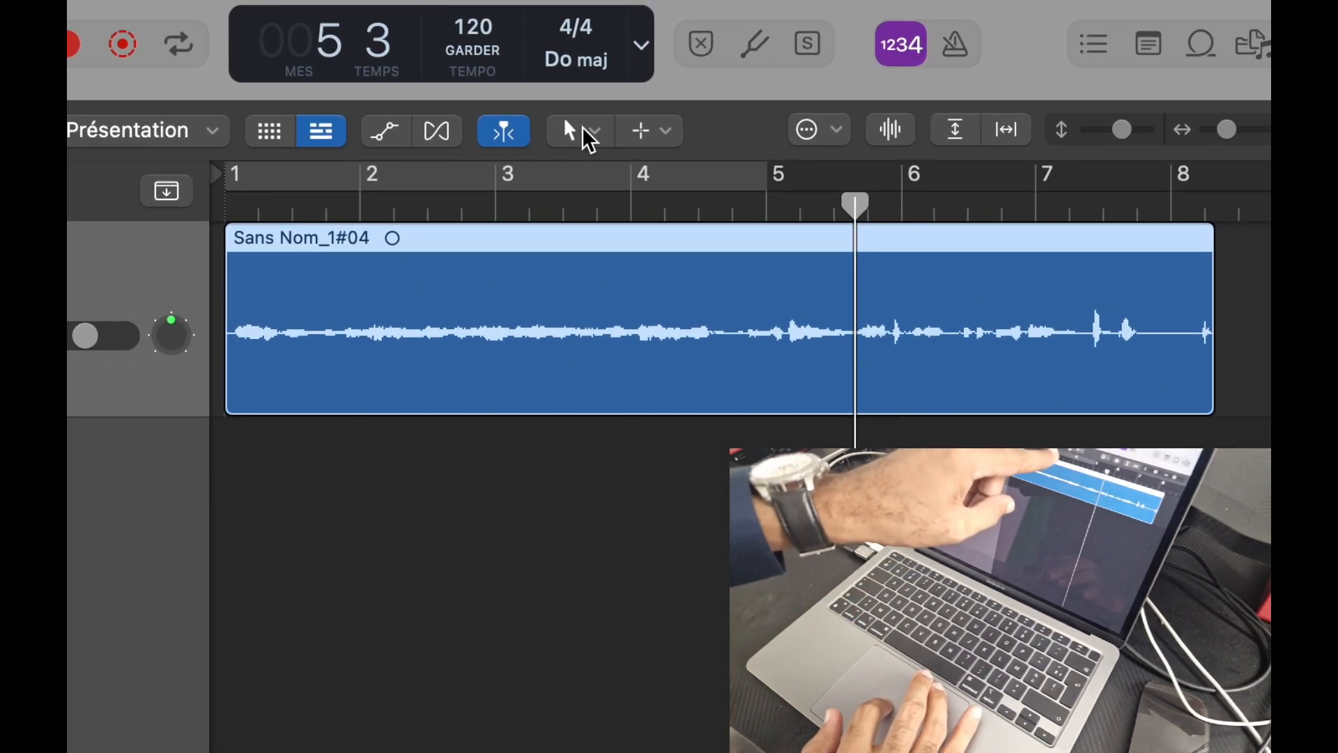
# Step: Cut the region just before bar 5 with Outil Ciseaux, then return to Outil Pointeur
pyautogui.click(582, 130)
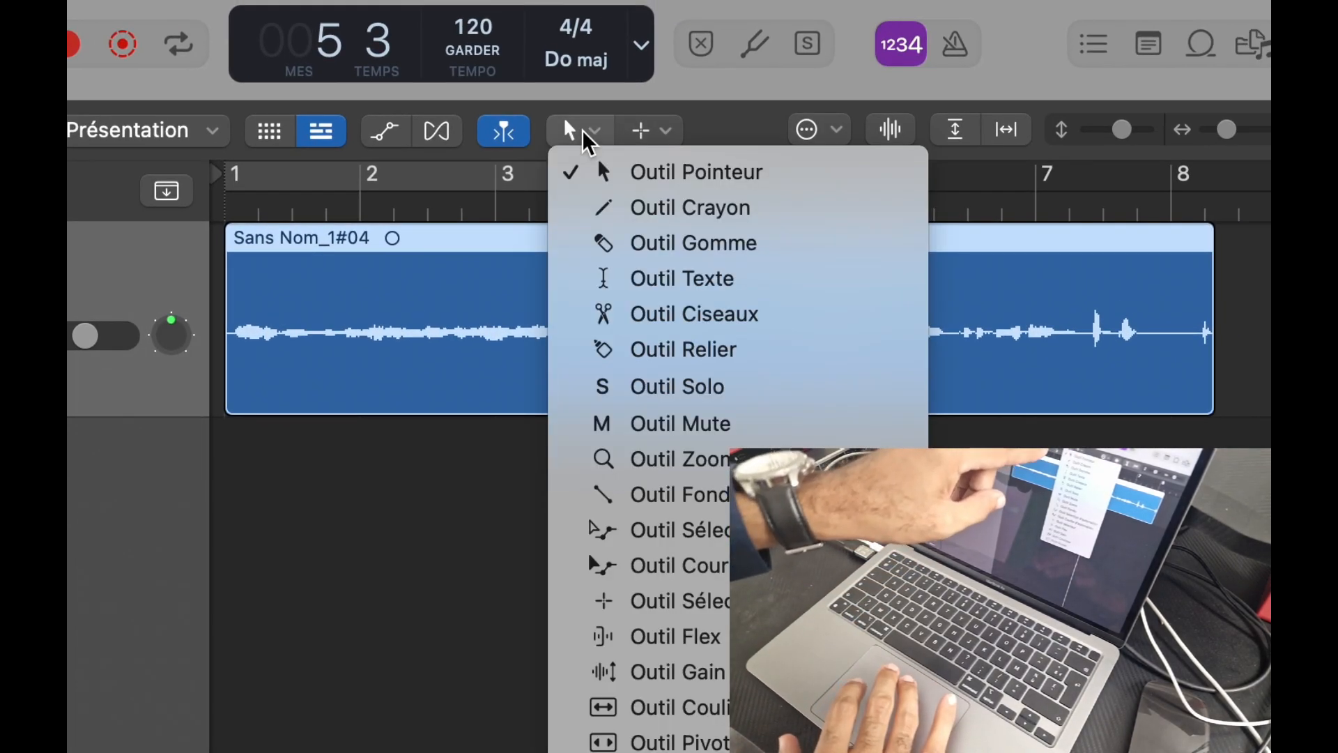
pyautogui.click(653, 329)
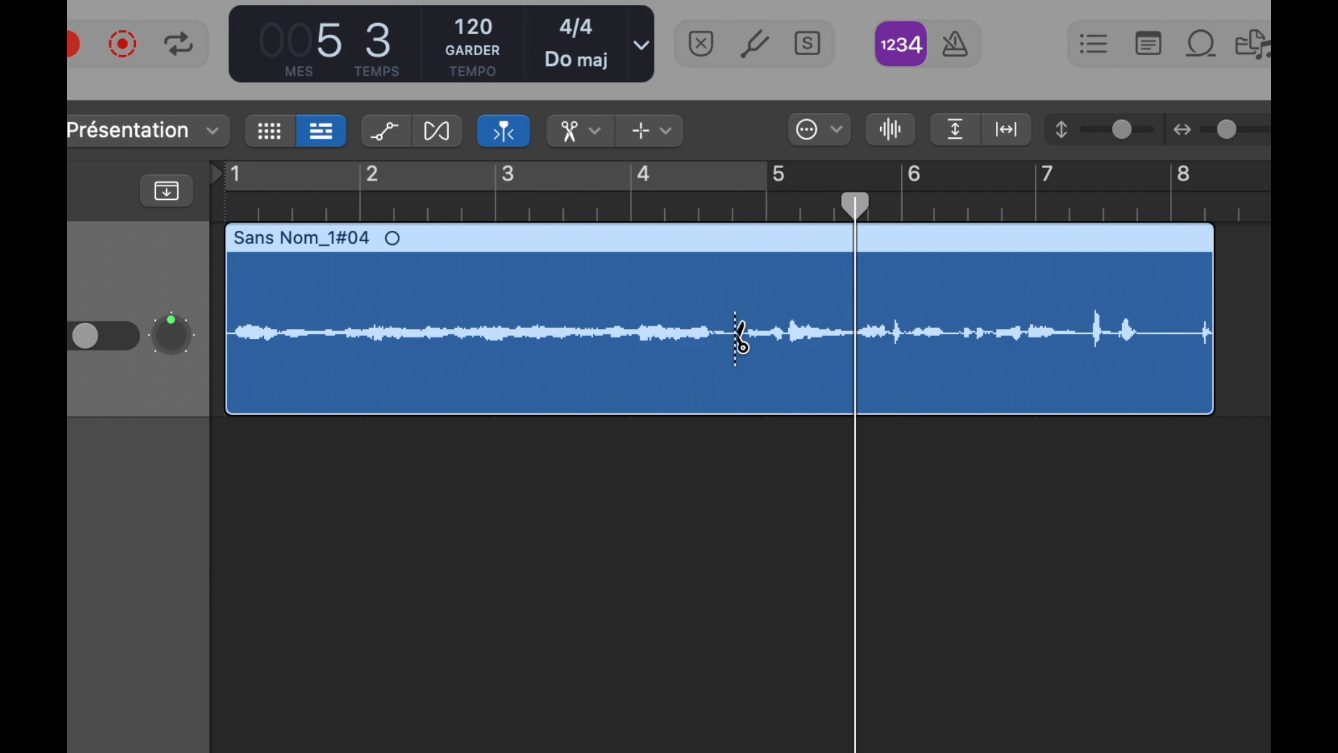
pyautogui.click(736, 335)
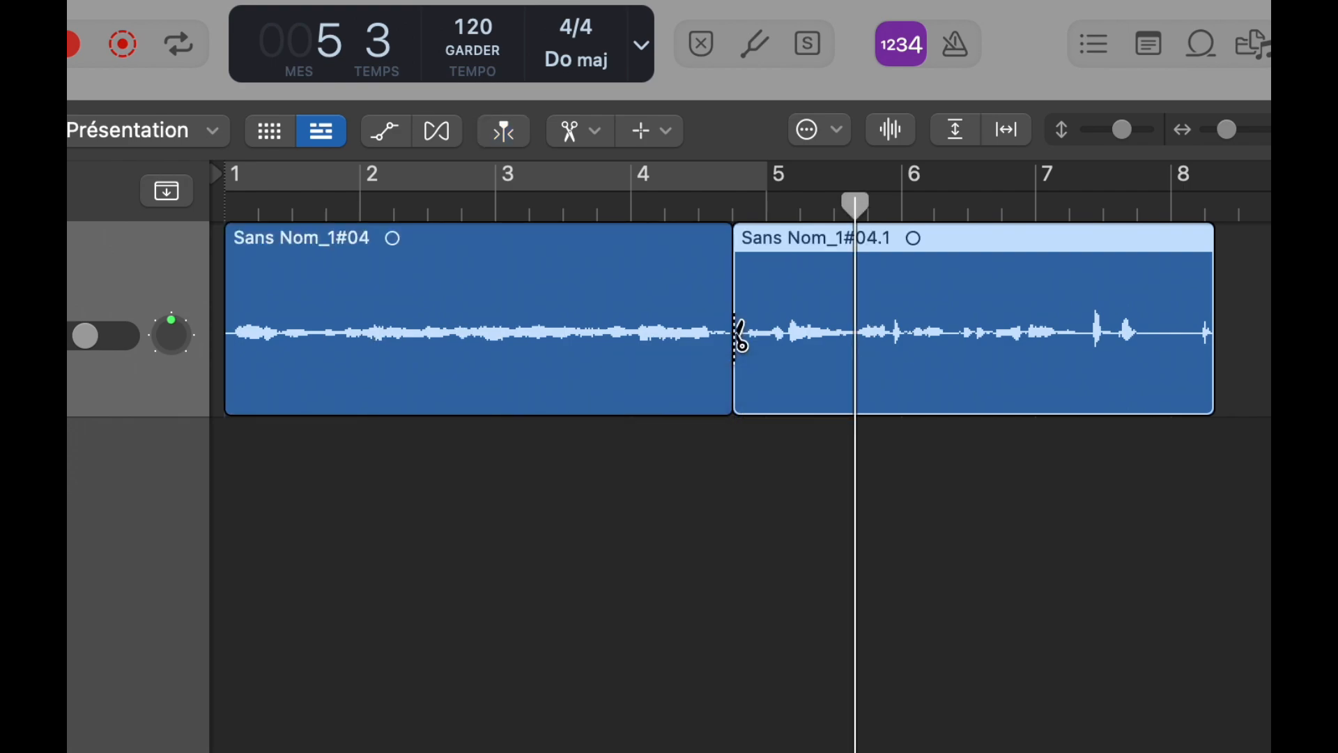
pyautogui.click(594, 137)
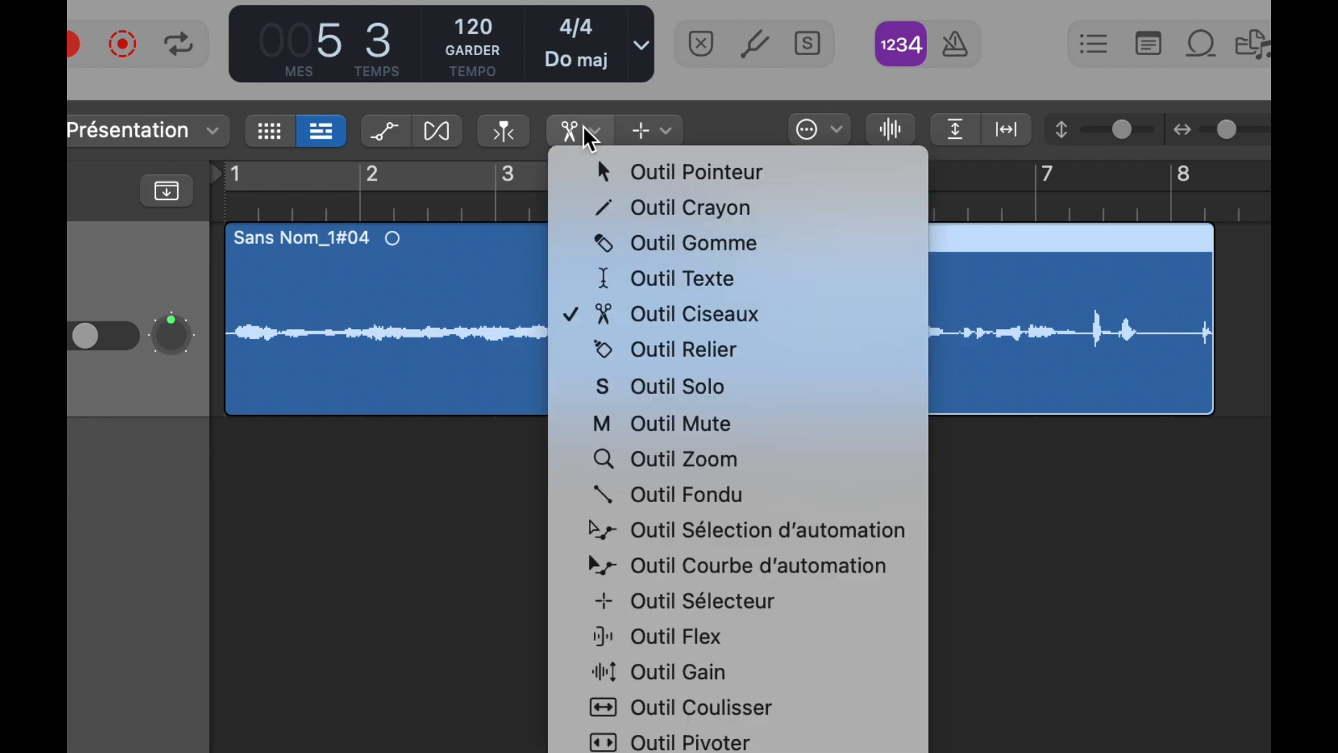
pyautogui.click(600, 171)
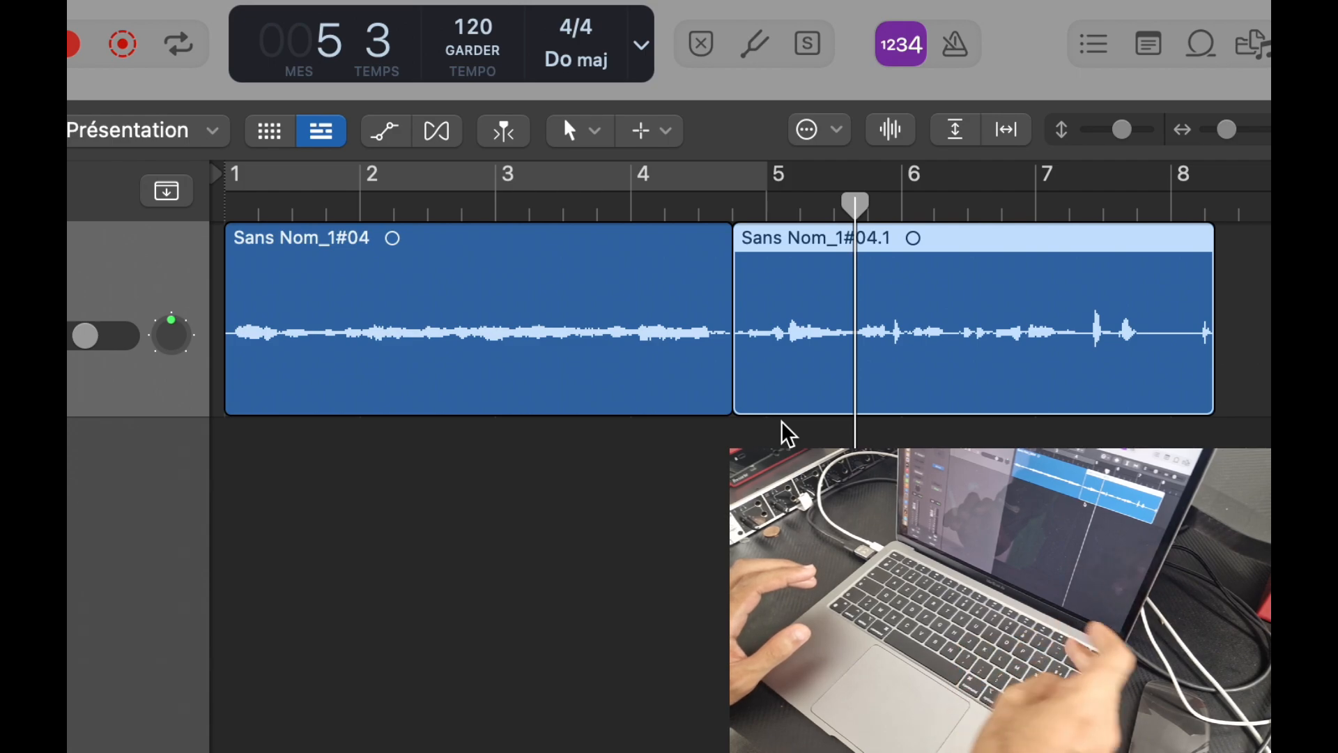
# Step: Delete 'Sans Nom_1#04.1', return the playhead to the start, select the remaining region, and begin adding a track
pyautogui.press('Delete')
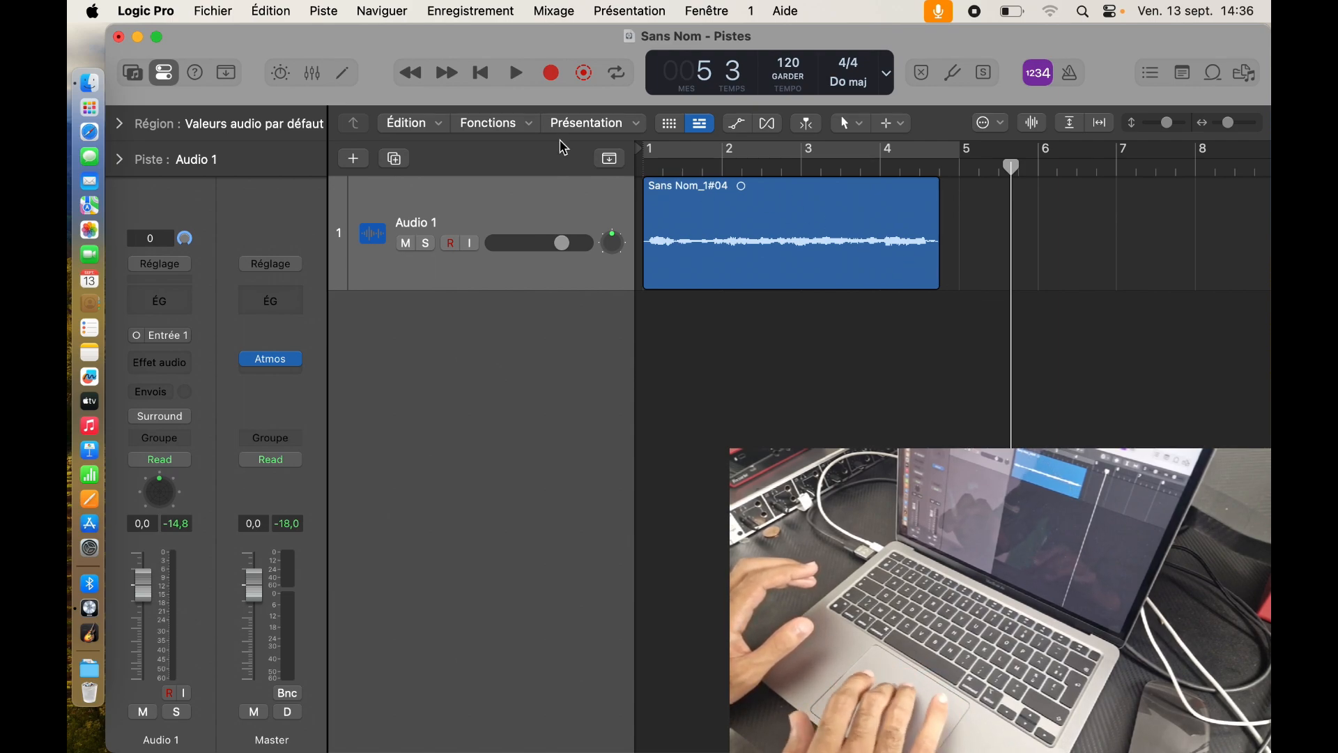
pyautogui.click(484, 79)
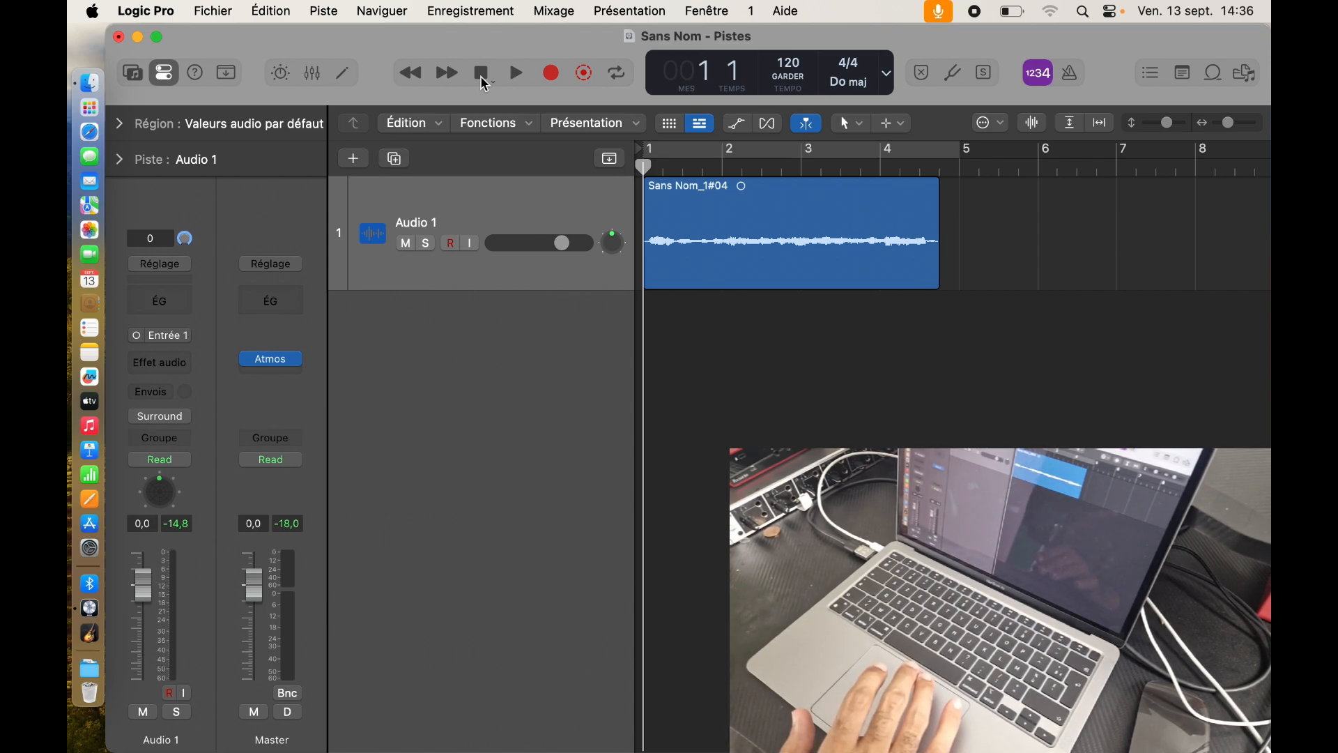
pyautogui.press('super+a')
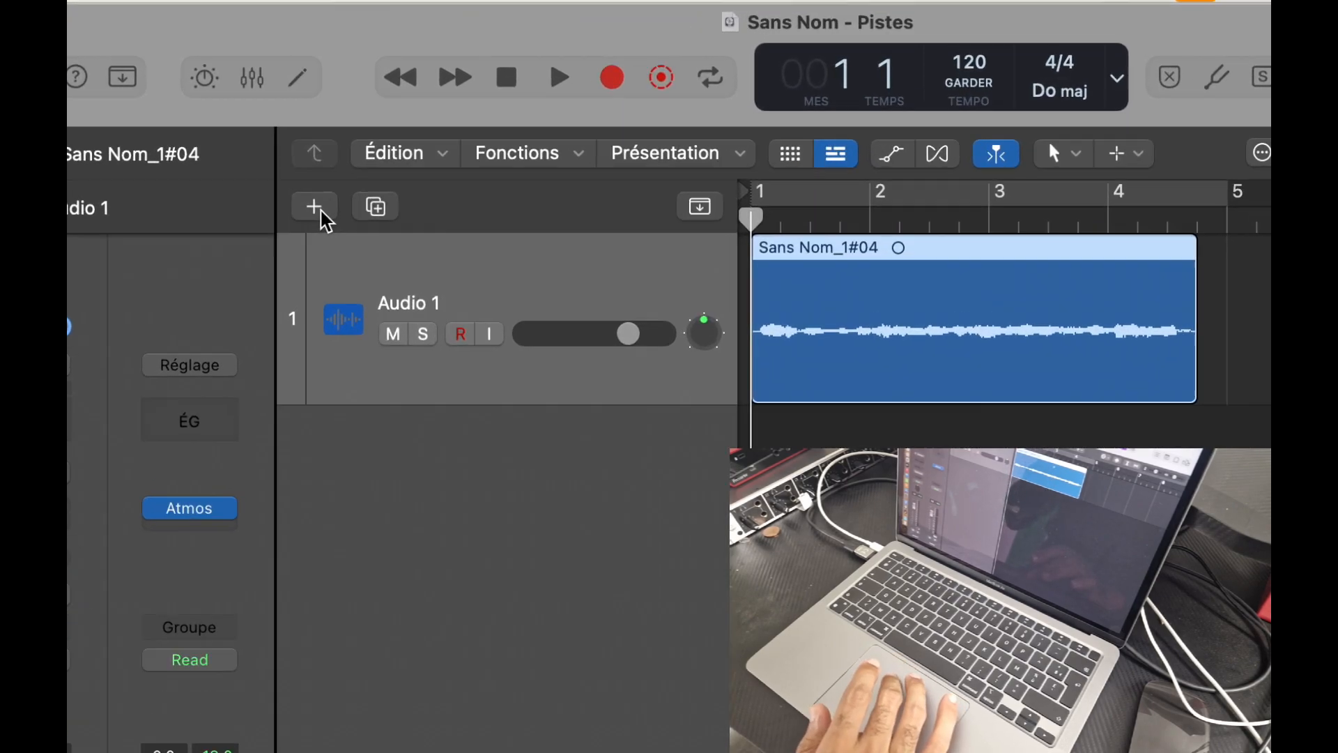
pyautogui.click(314, 206)
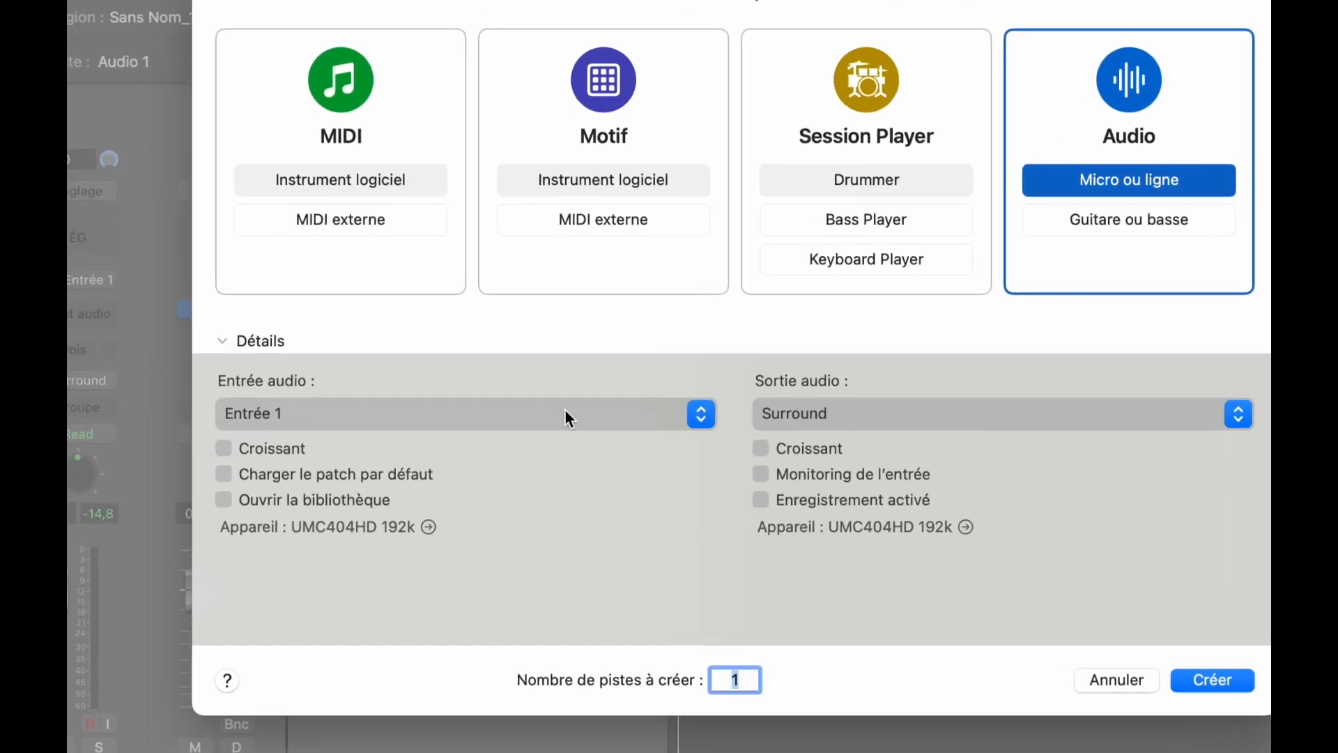
# Step: Create audio track 'Audio 2' with input Entrée 1 routed to Surround
pyautogui.click(557, 447)
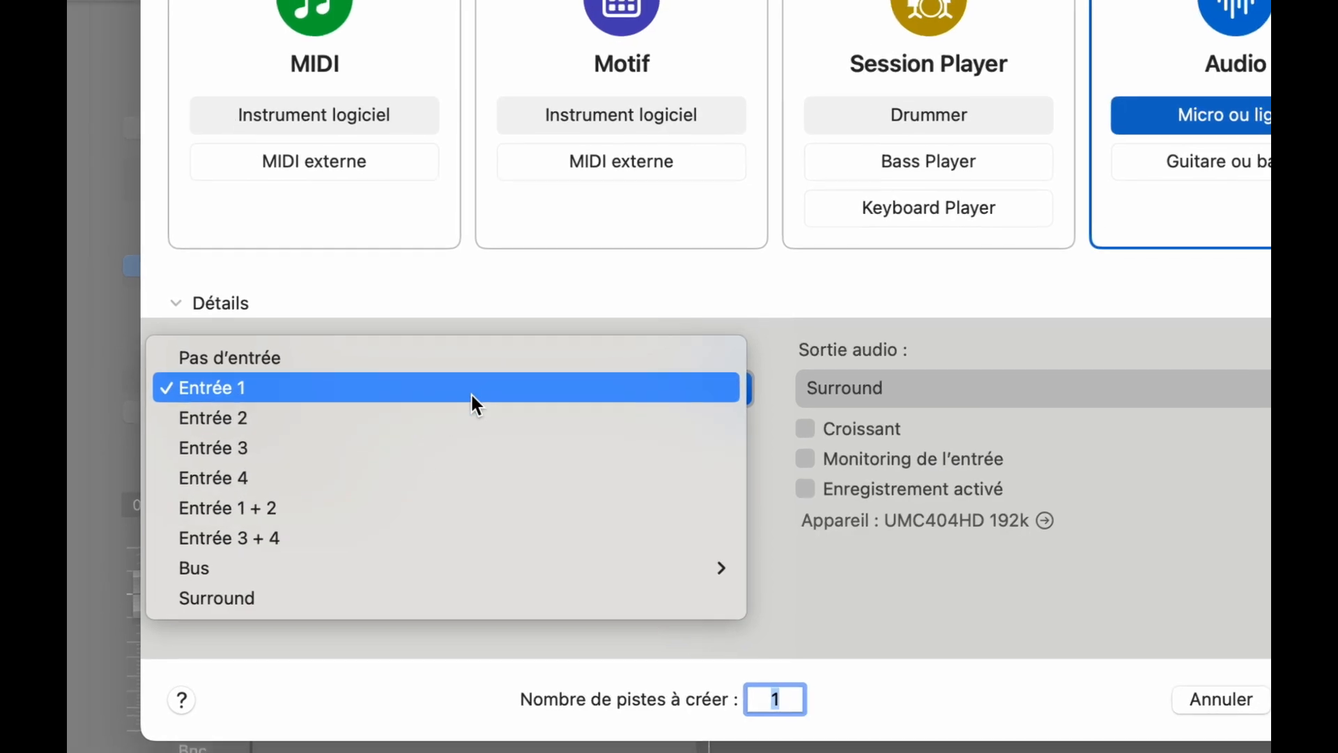
pyautogui.click(471, 388)
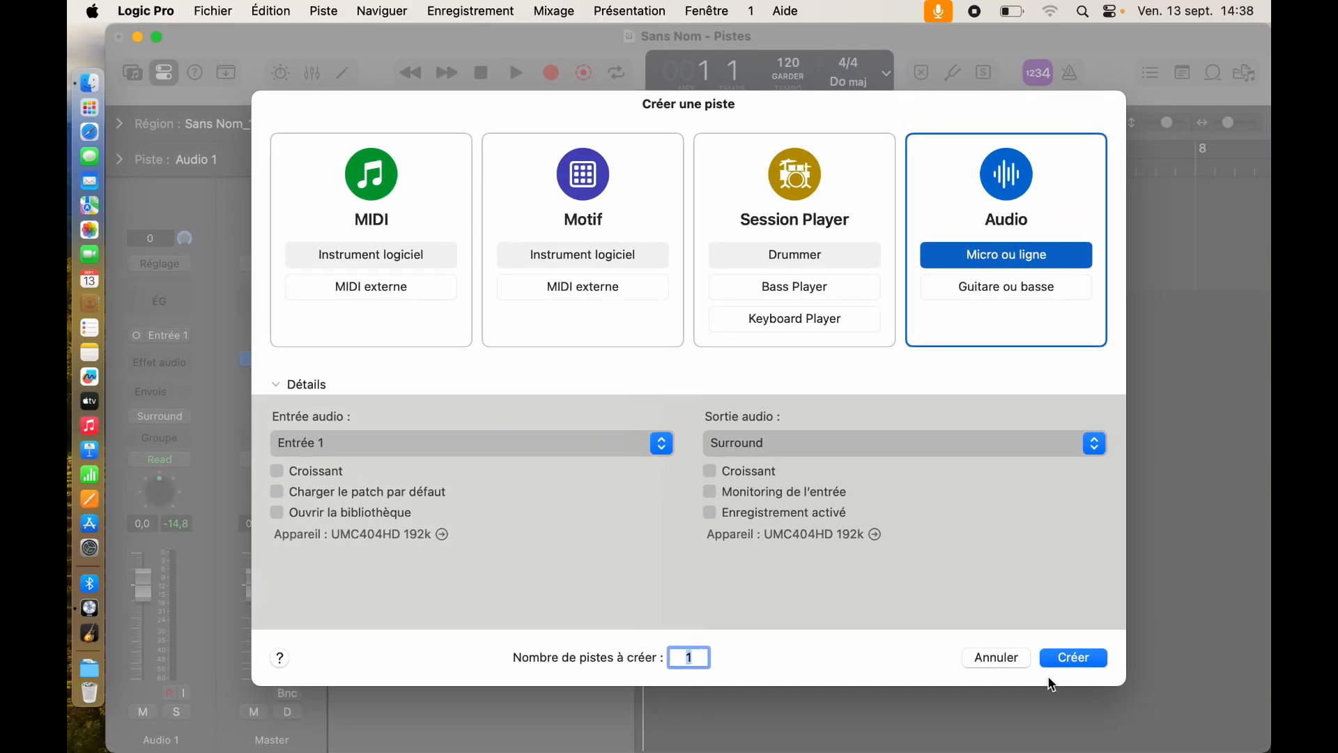
pyautogui.click(1074, 659)
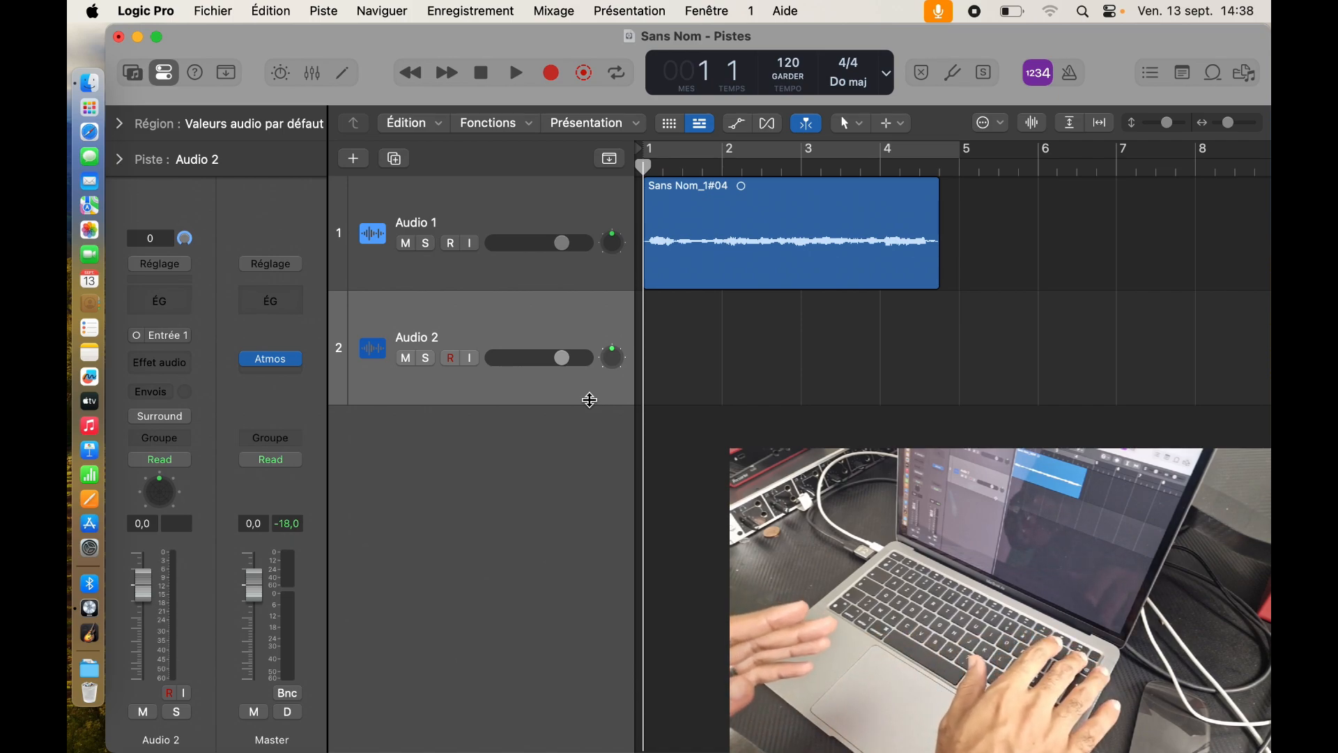
# Step: Delete the Audio 2 track and bring up the Créer une piste dialog again
pyautogui.press('super+BackSpace')
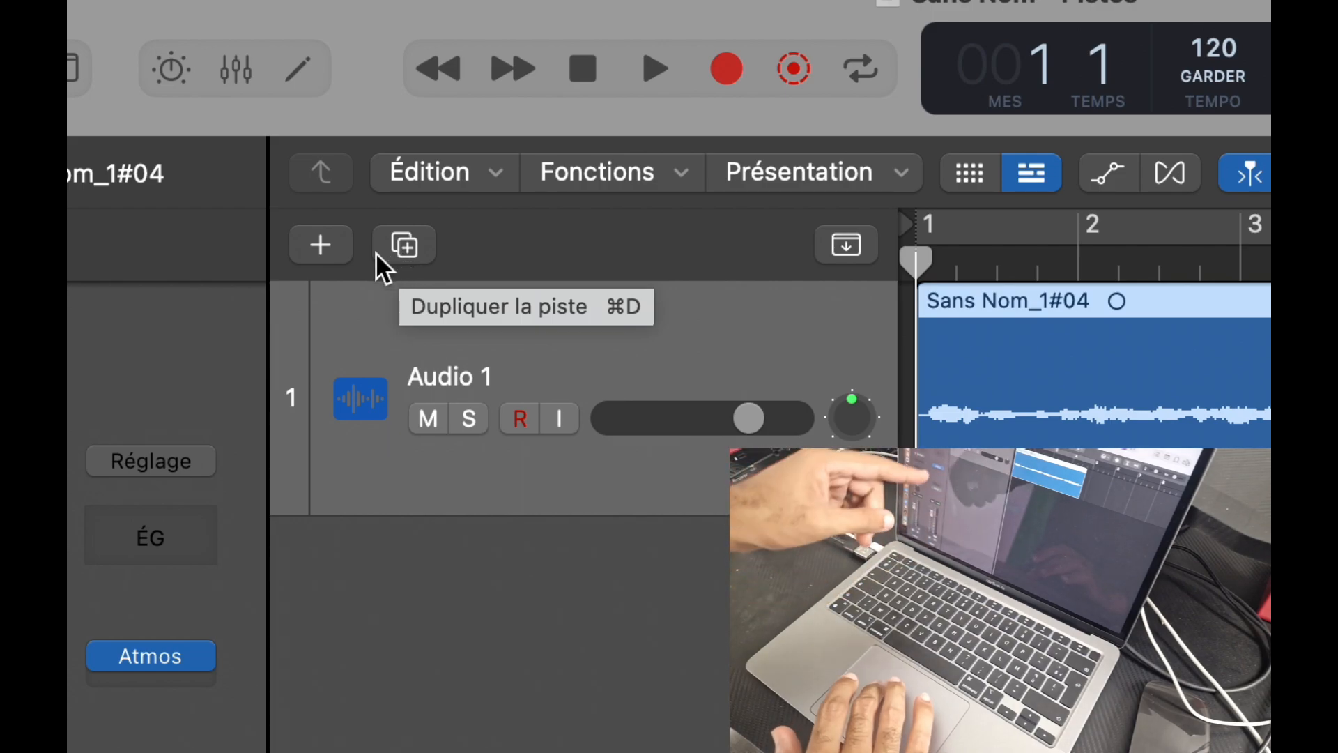
pyautogui.click(333, 252)
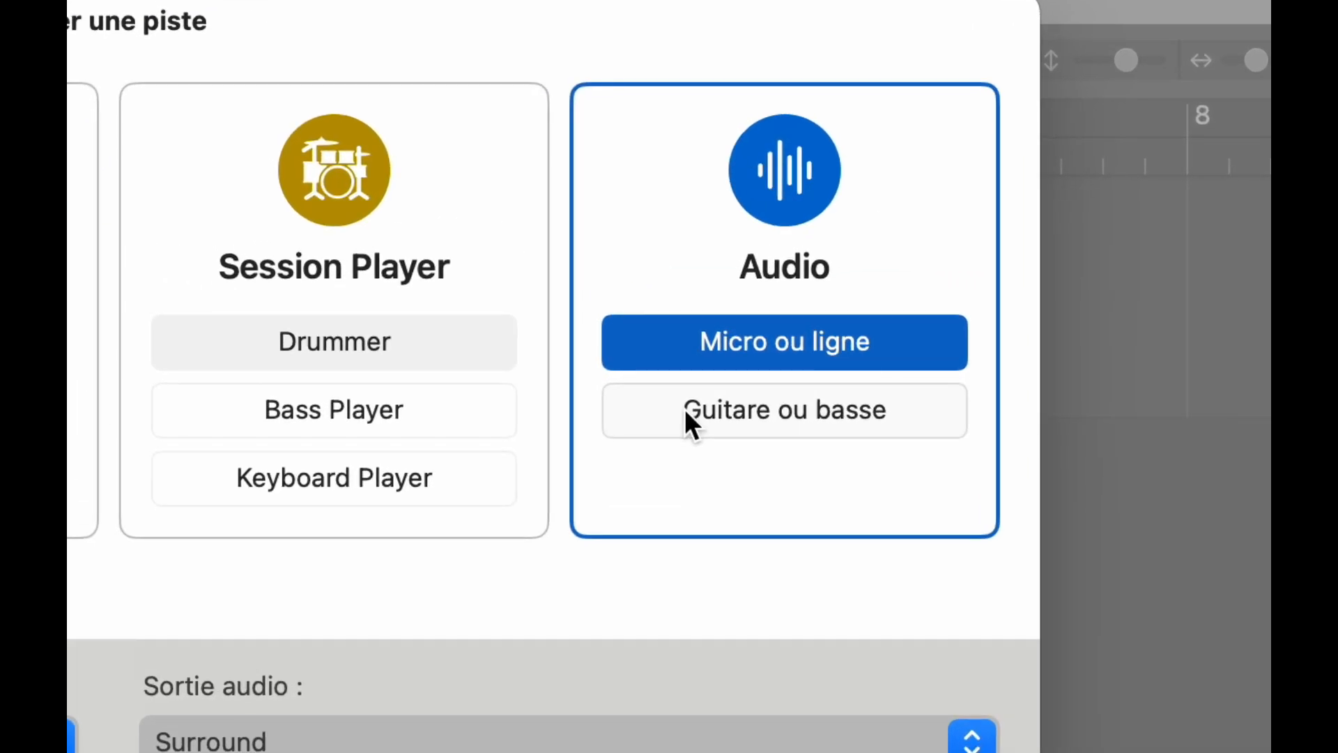
# Step: Choose the Guitare ou basse track type, taking input Entrée 3 + 4 with input monitoring
pyautogui.click(964, 293)
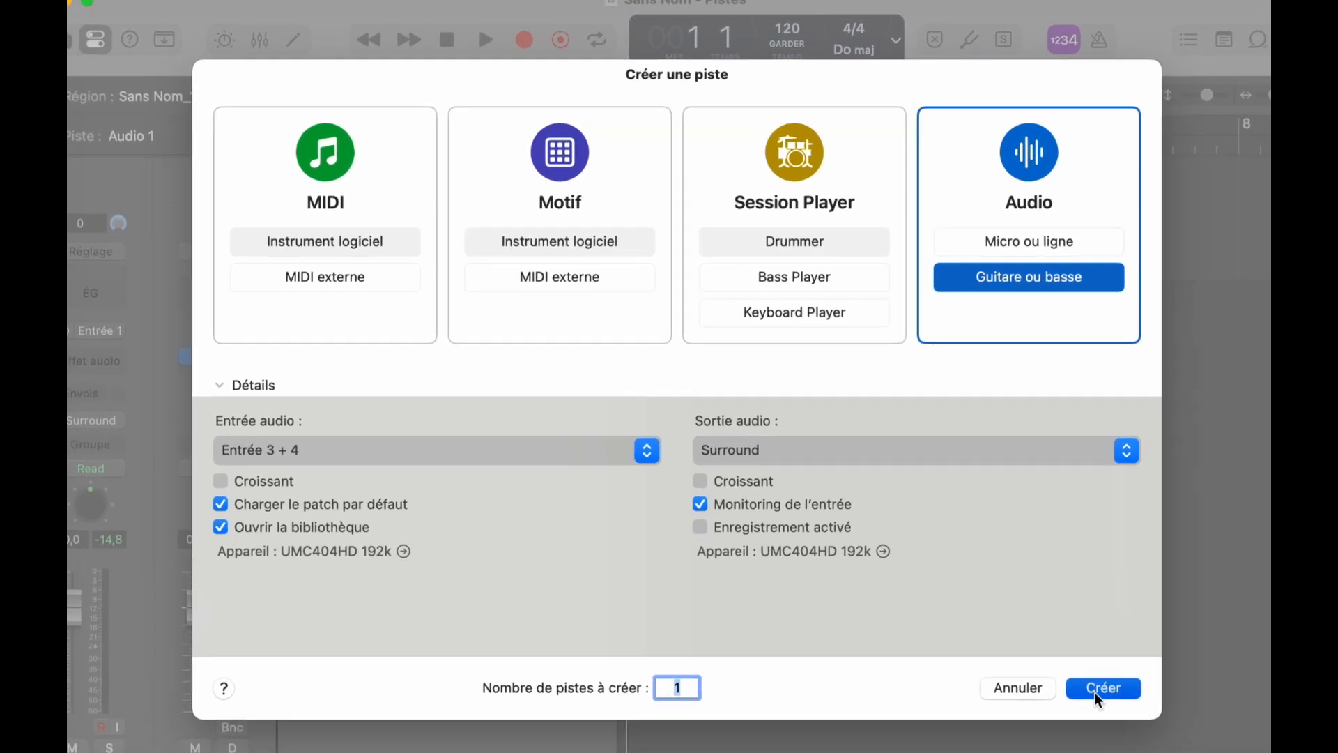
# Step: Create the 'Brit and Clean' guitar track on input 3-4 with its amp effects chain
pyautogui.click(1148, 732)
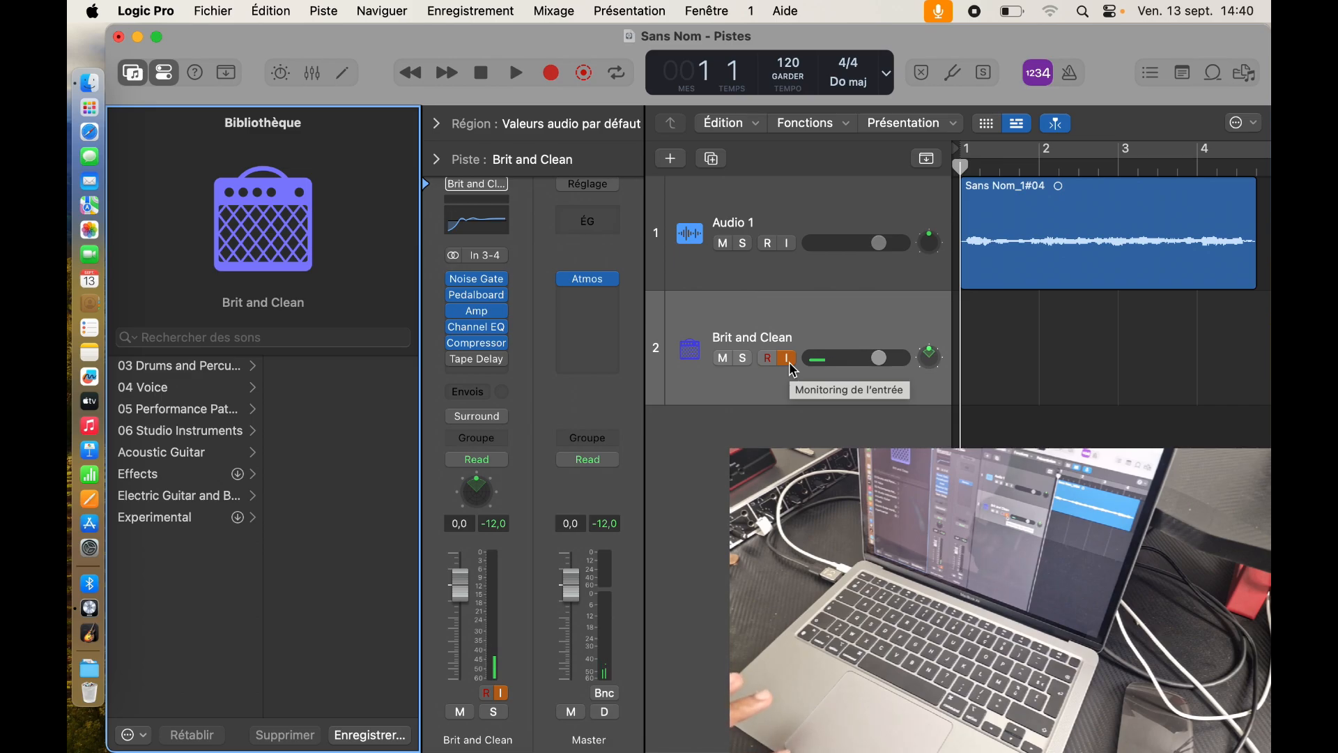
# Step: Turn off the I input-monitoring button on the 'Brit and Clean' track header
pyautogui.click(791, 364)
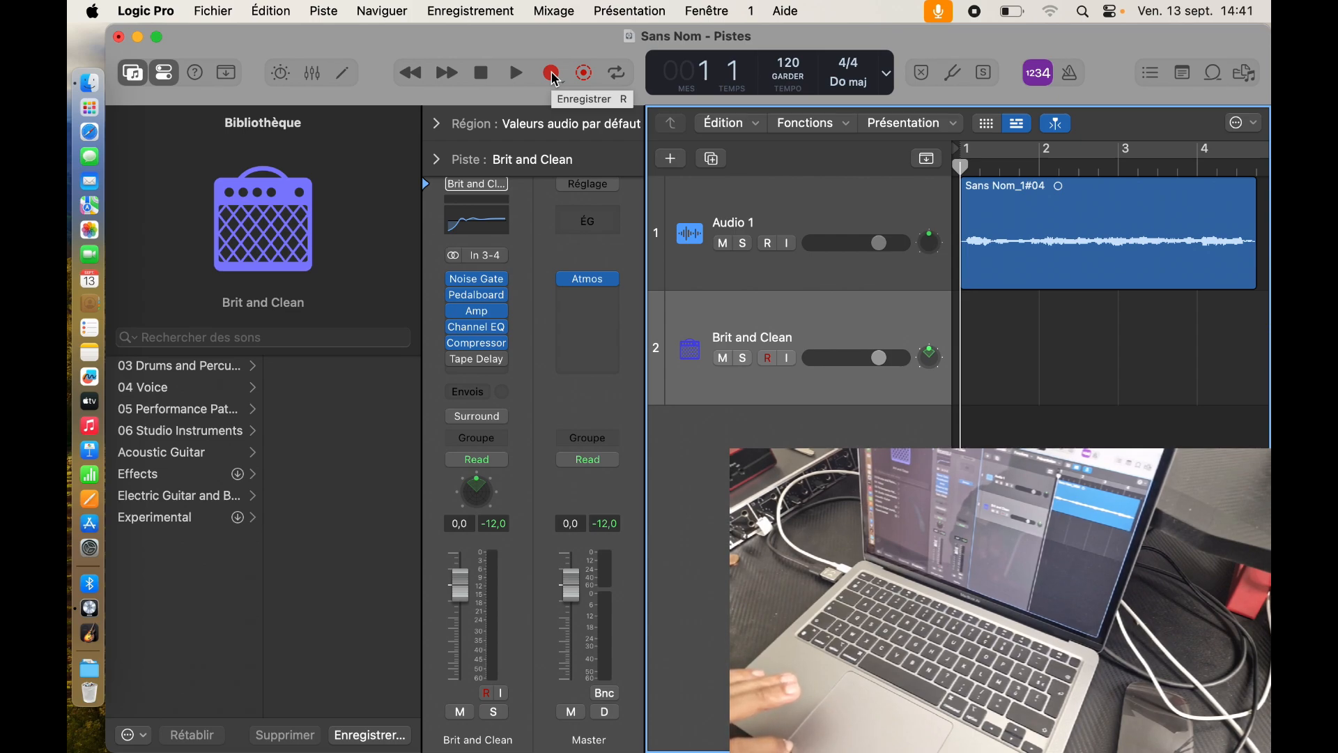
# Step: Record a guitar take on Brit and Clean, stopping once it reaches bar 5
pyautogui.click(551, 74)
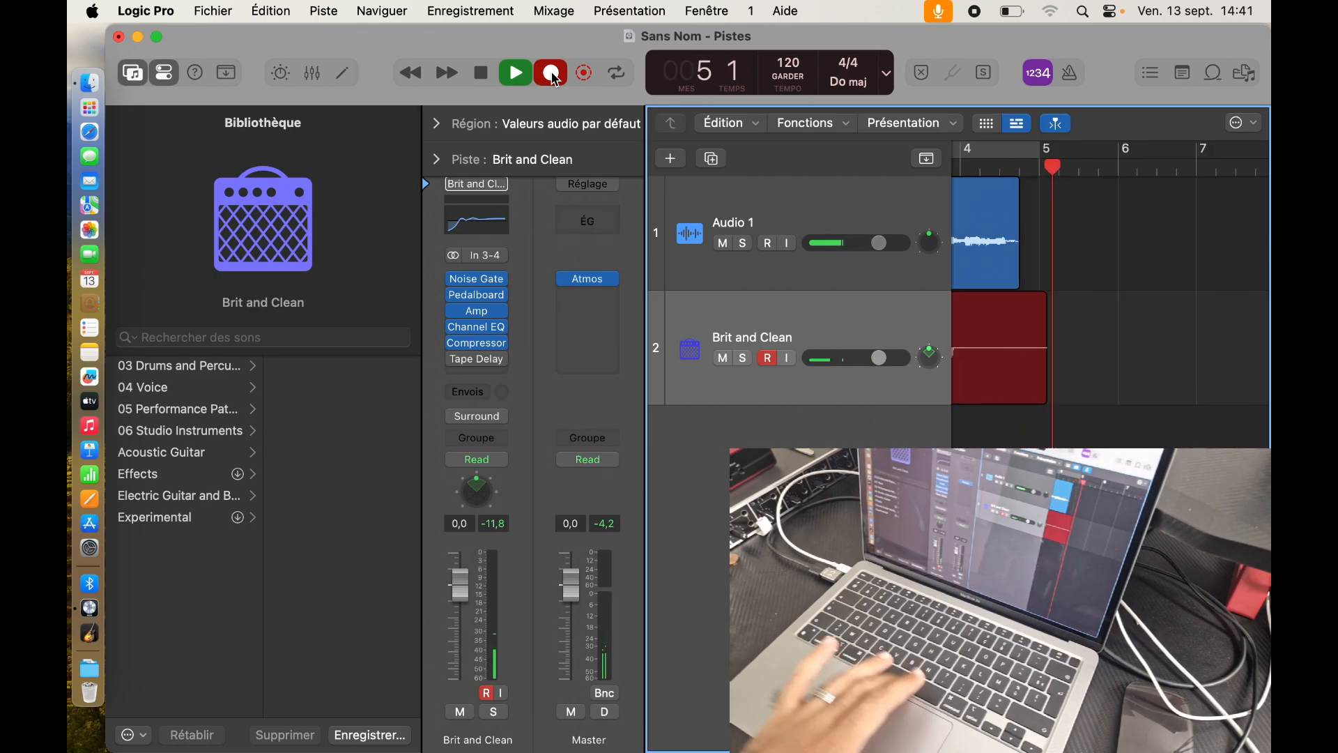
pyautogui.press('space')
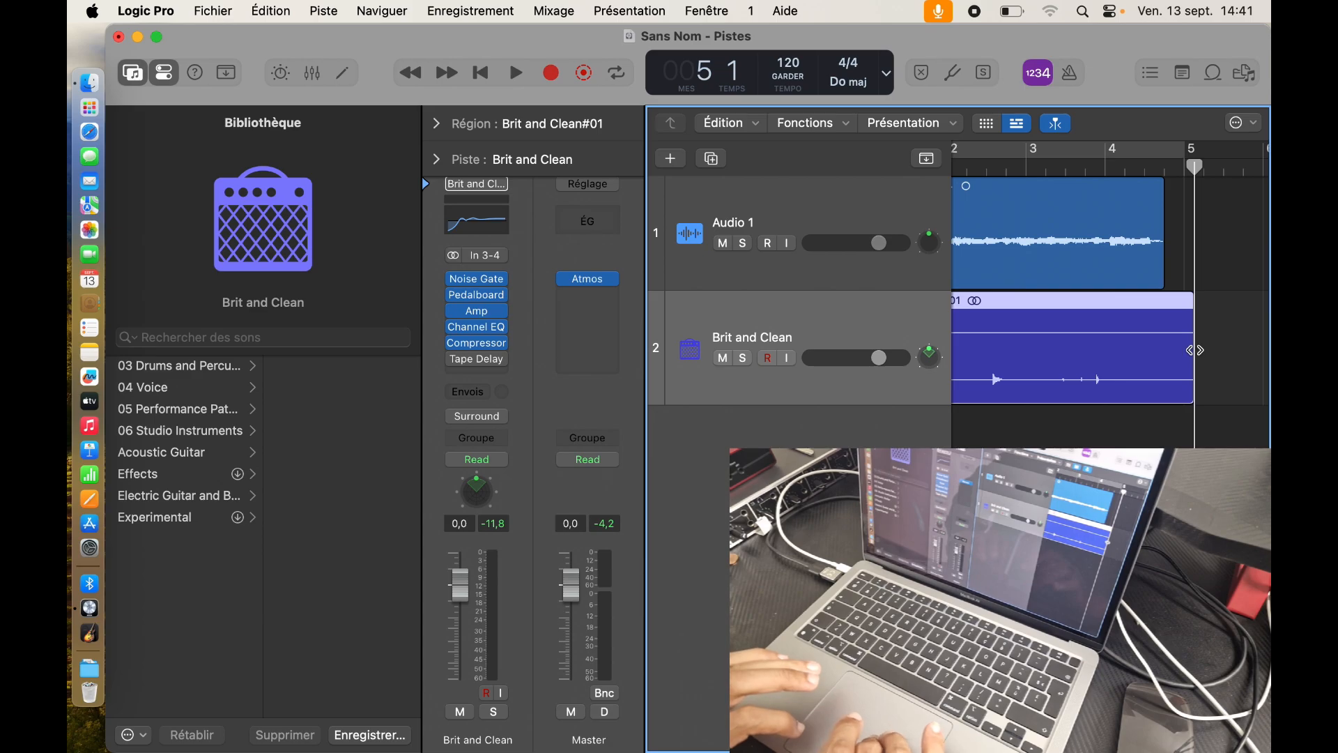
# Step: Move the playhead just before bar 5 and trim the end of Brit and Clean#01 back to it
pyautogui.moveTo(1194, 352); pyautogui.dragTo(1175, 355)
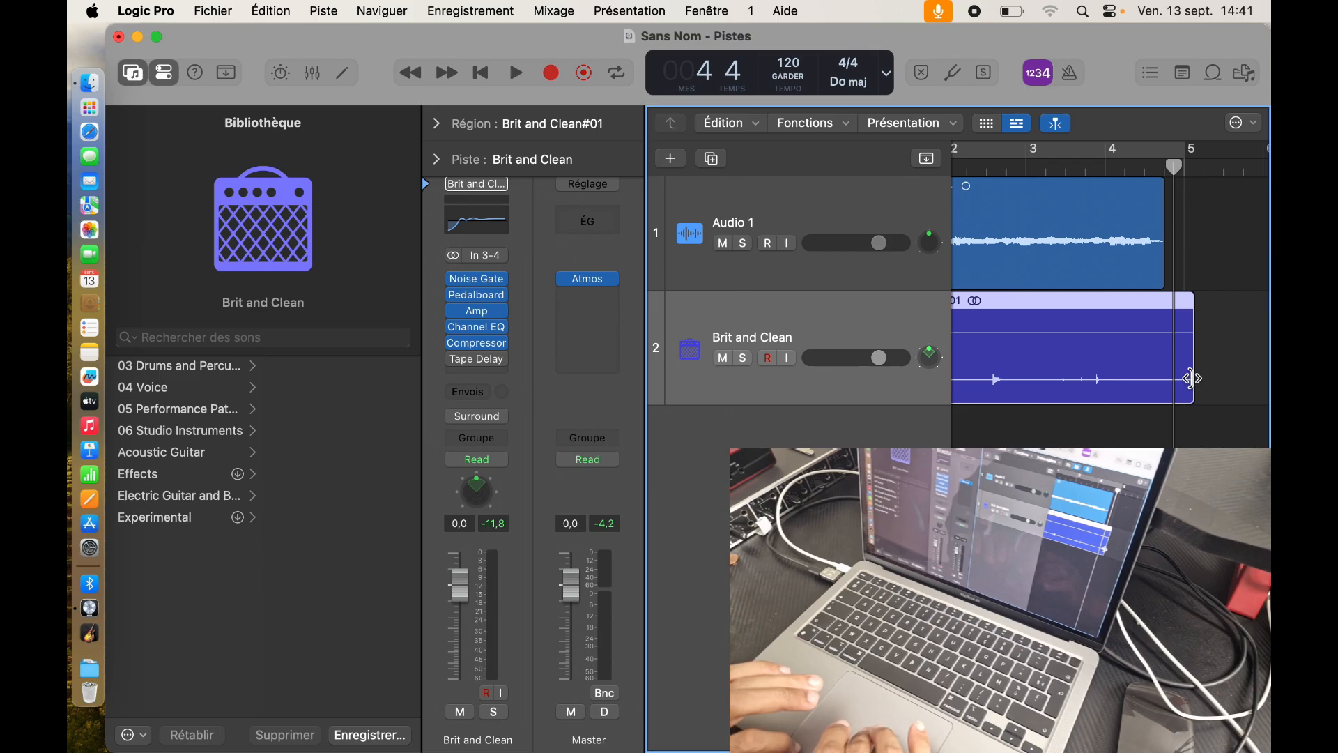
pyautogui.moveTo(1192, 379); pyautogui.dragTo(1157, 379)
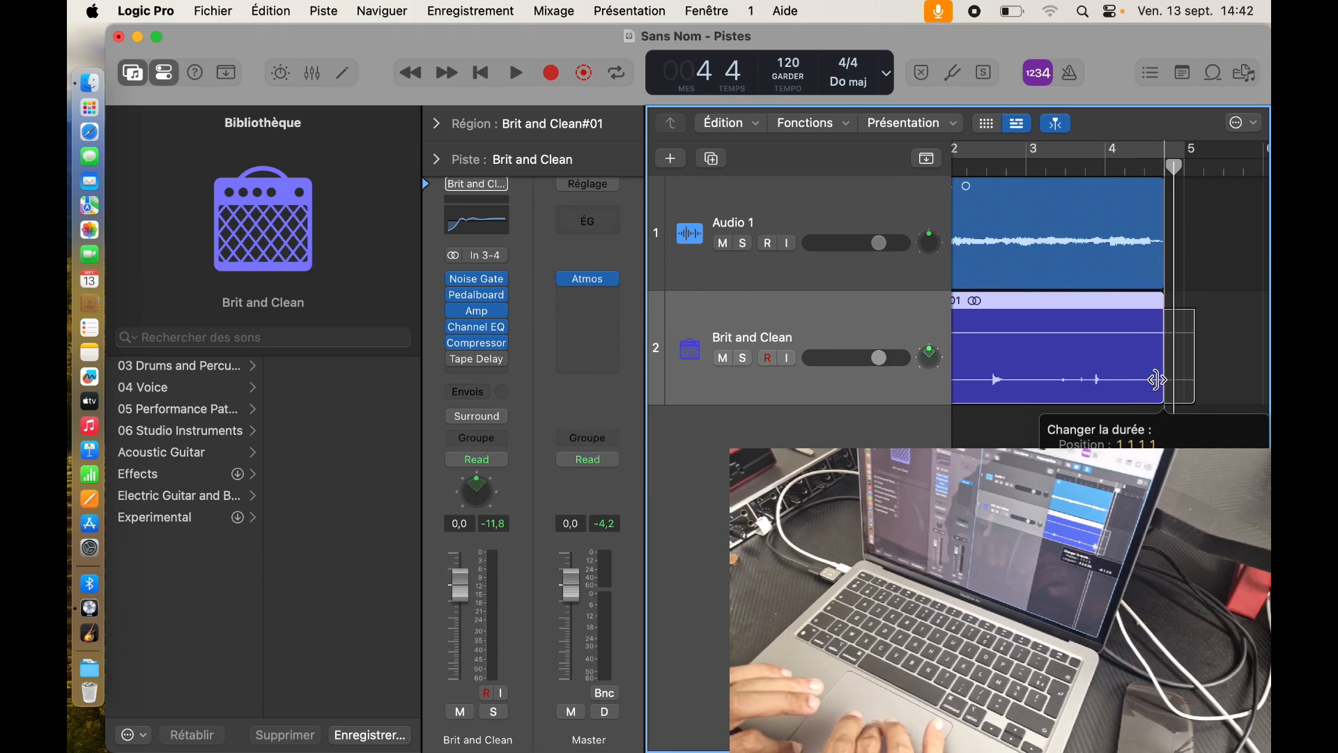
pyautogui.moveTo(1157, 379); pyautogui.dragTo(1157, 379)
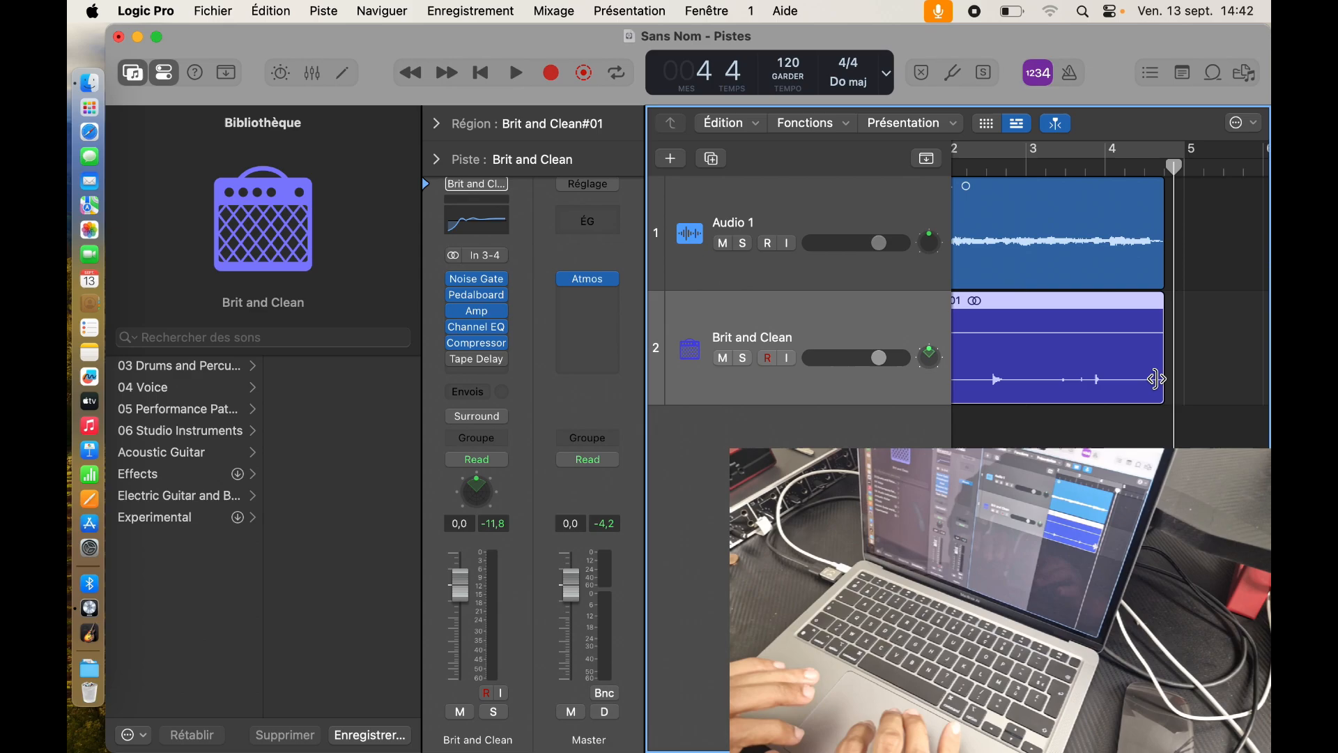
pyautogui.hscroll(-5, 1073, 396)
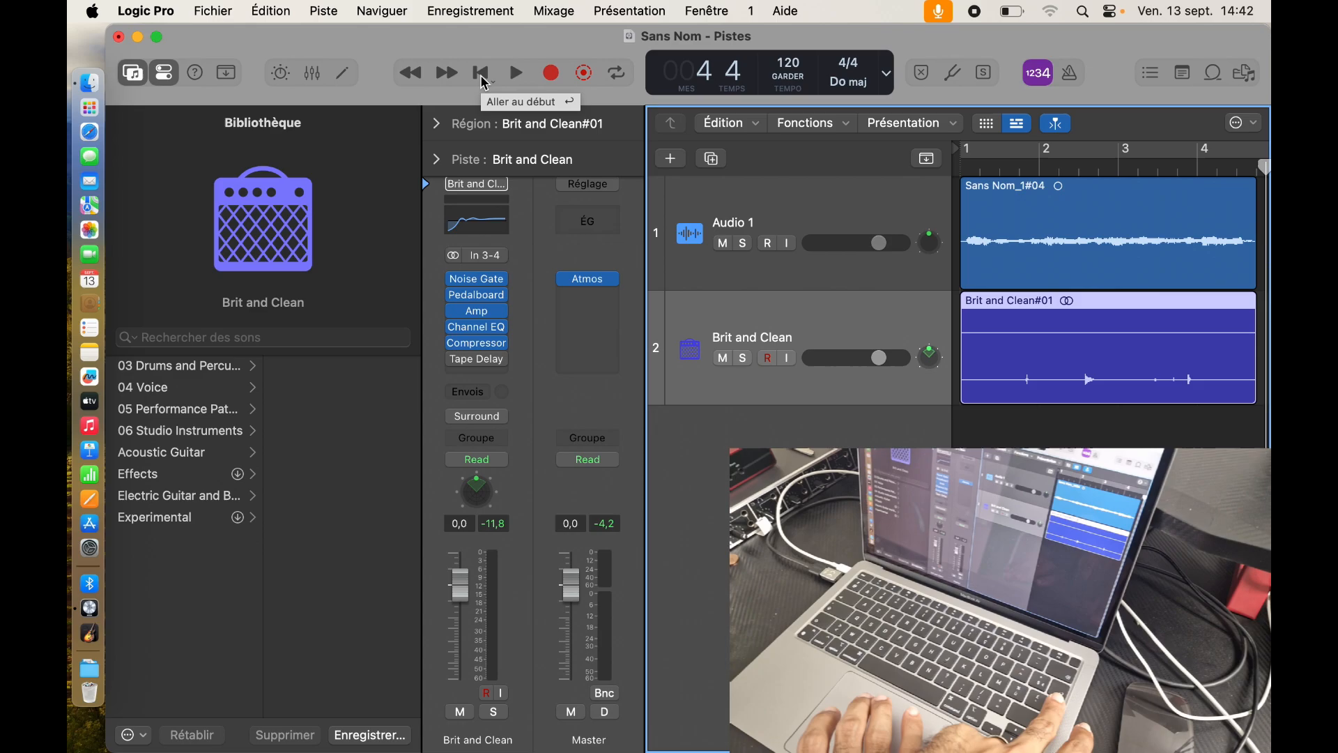
# Step: Play the new Brit and Clean take back from bar 1, then stop playback
pyautogui.click(482, 73)
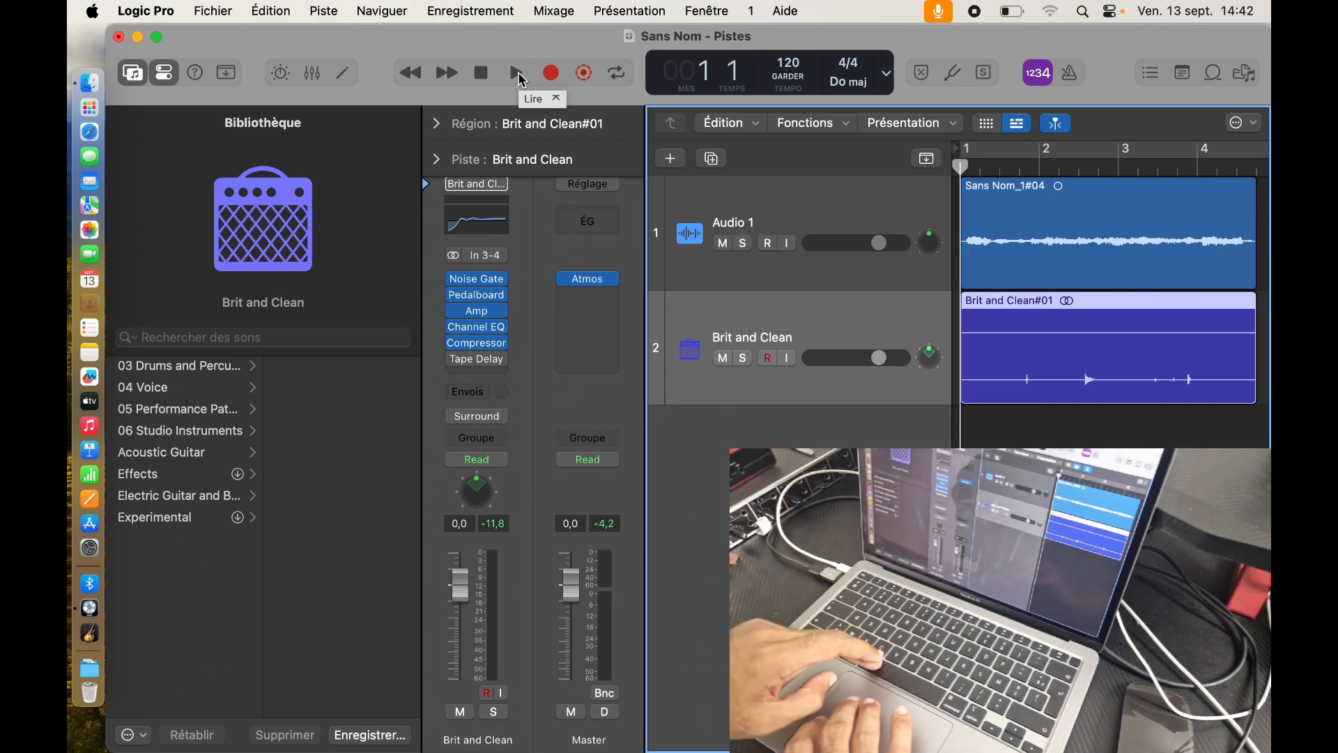
pyautogui.click(520, 76)
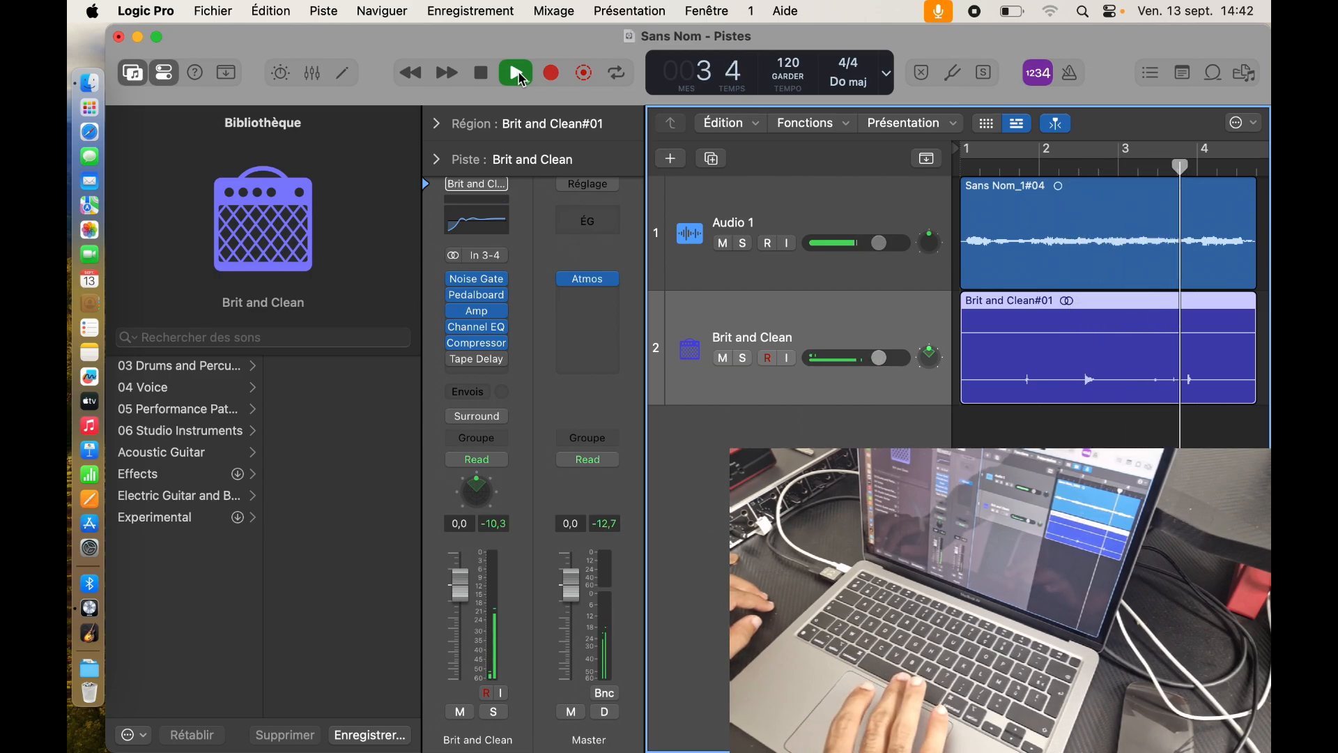
pyautogui.click(519, 73)
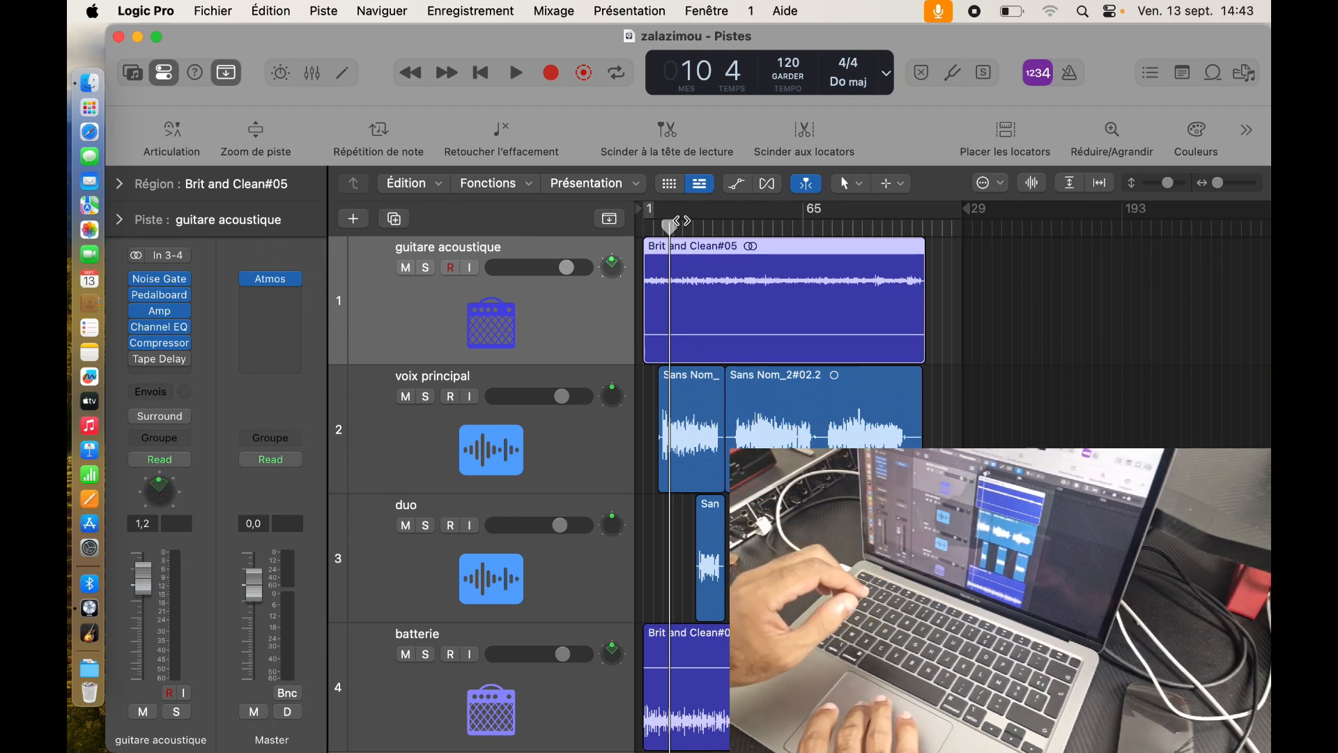
# Step: Return the playhead to bar 1 and zoom until the whole zalazimou arrangement fits the window
pyautogui.moveTo(682, 220); pyautogui.dragTo(624, 239)
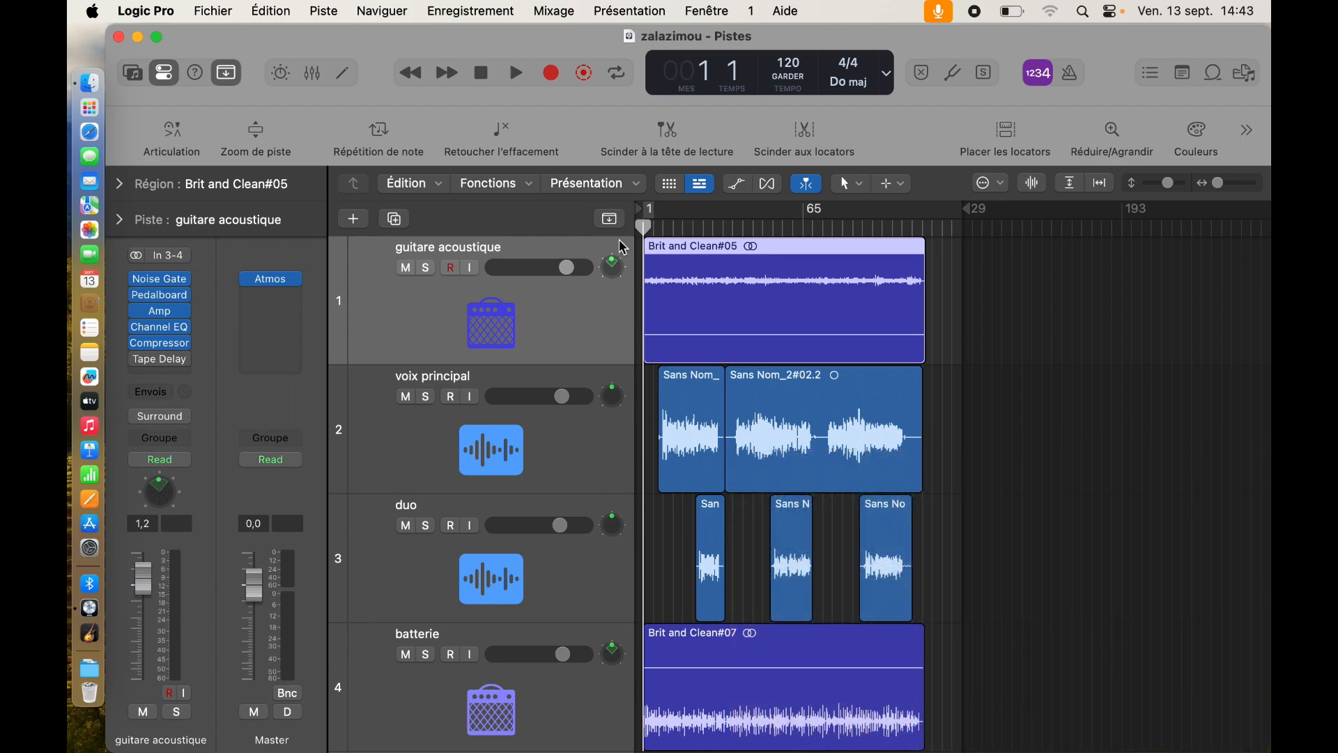
pyautogui.scroll(-3, 657, 304)
pyautogui.scroll(3, 657, 304)
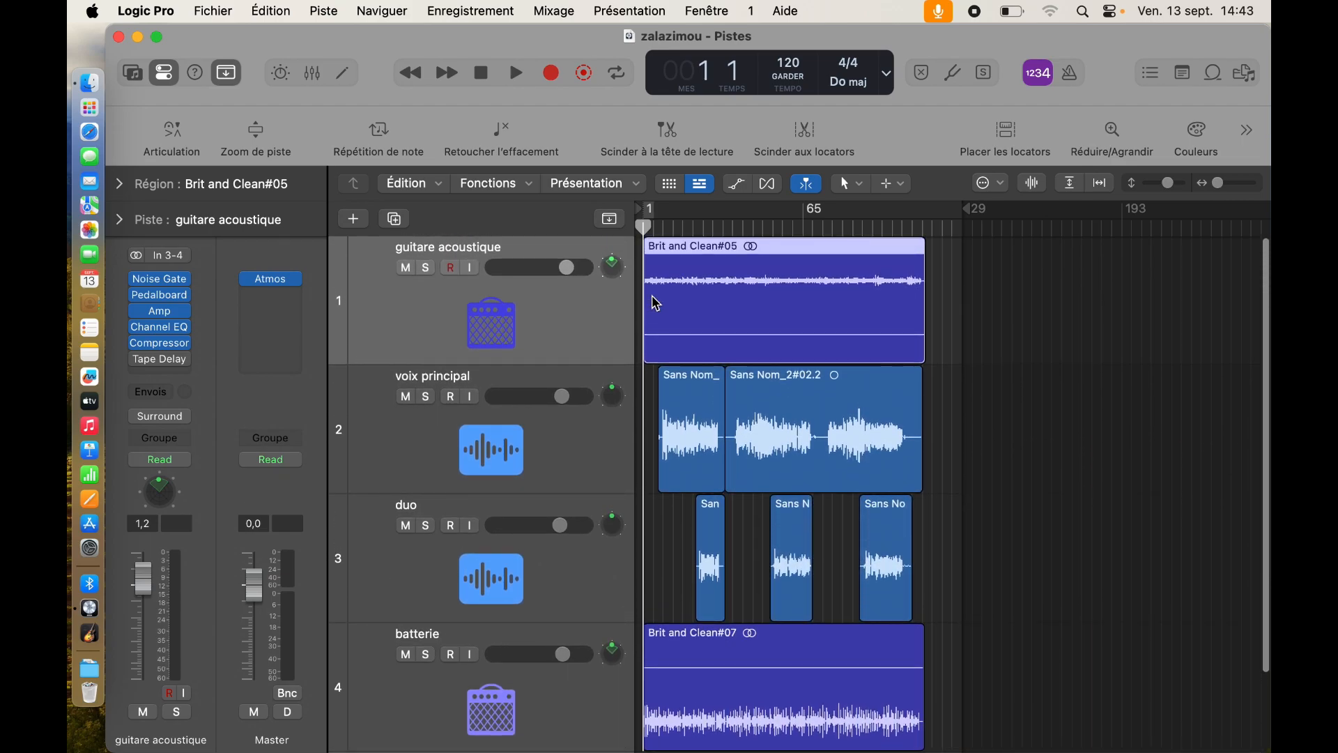
pyautogui.scroll(1, 695, 299)
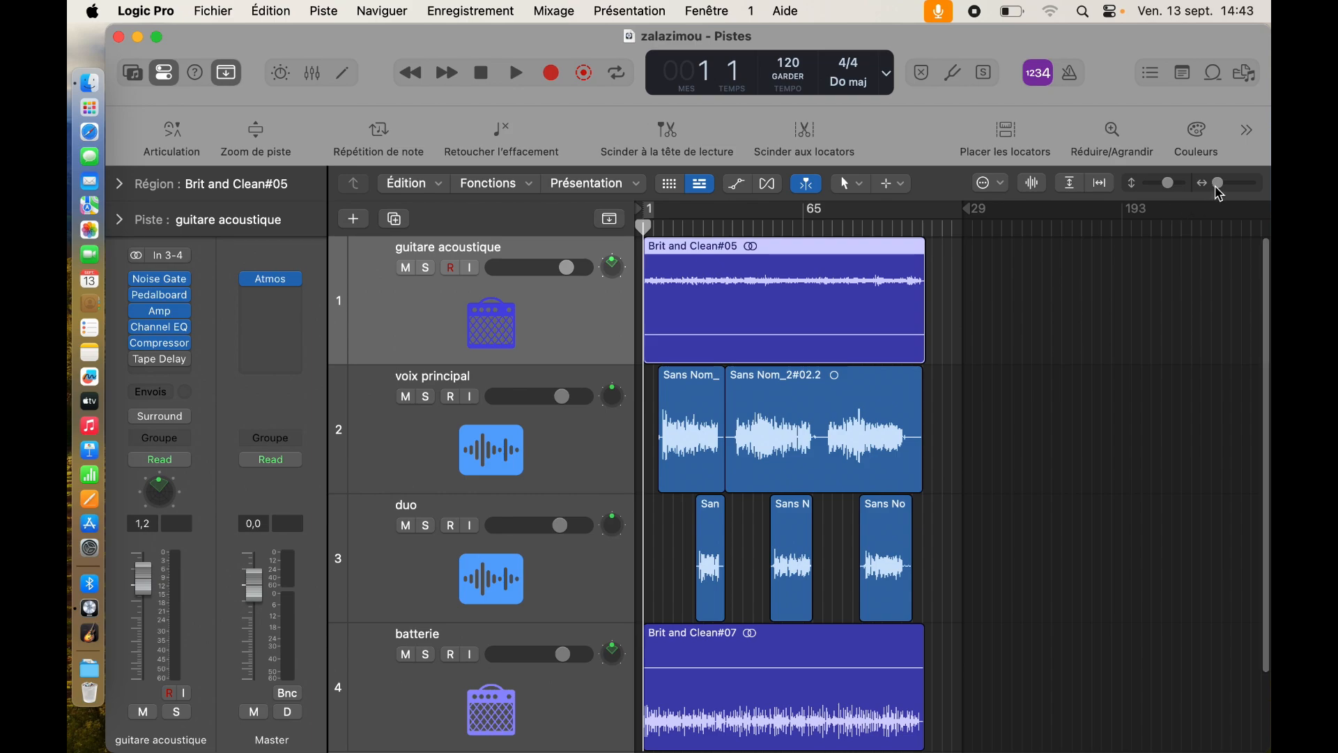
pyautogui.scroll(5, 1220, 192)
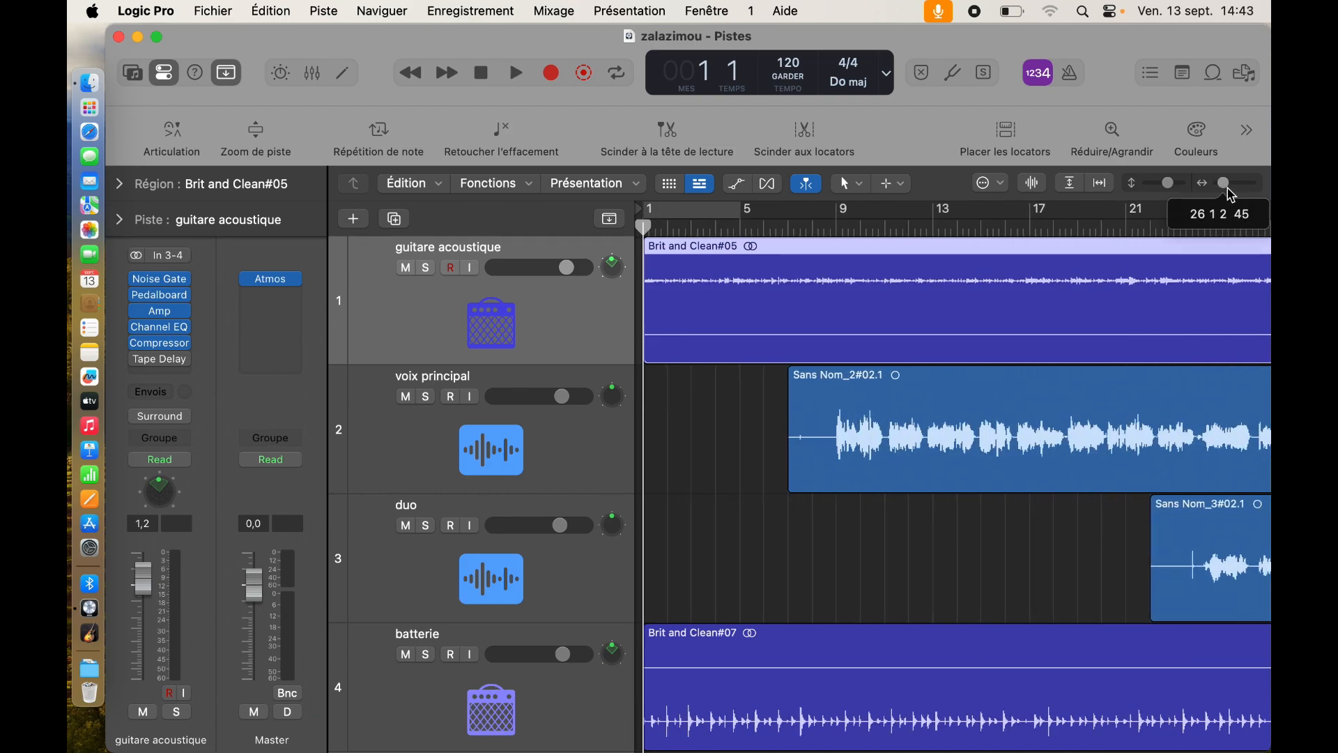
pyautogui.scroll(-6, 1220, 194)
pyautogui.scroll(2, 1219, 195)
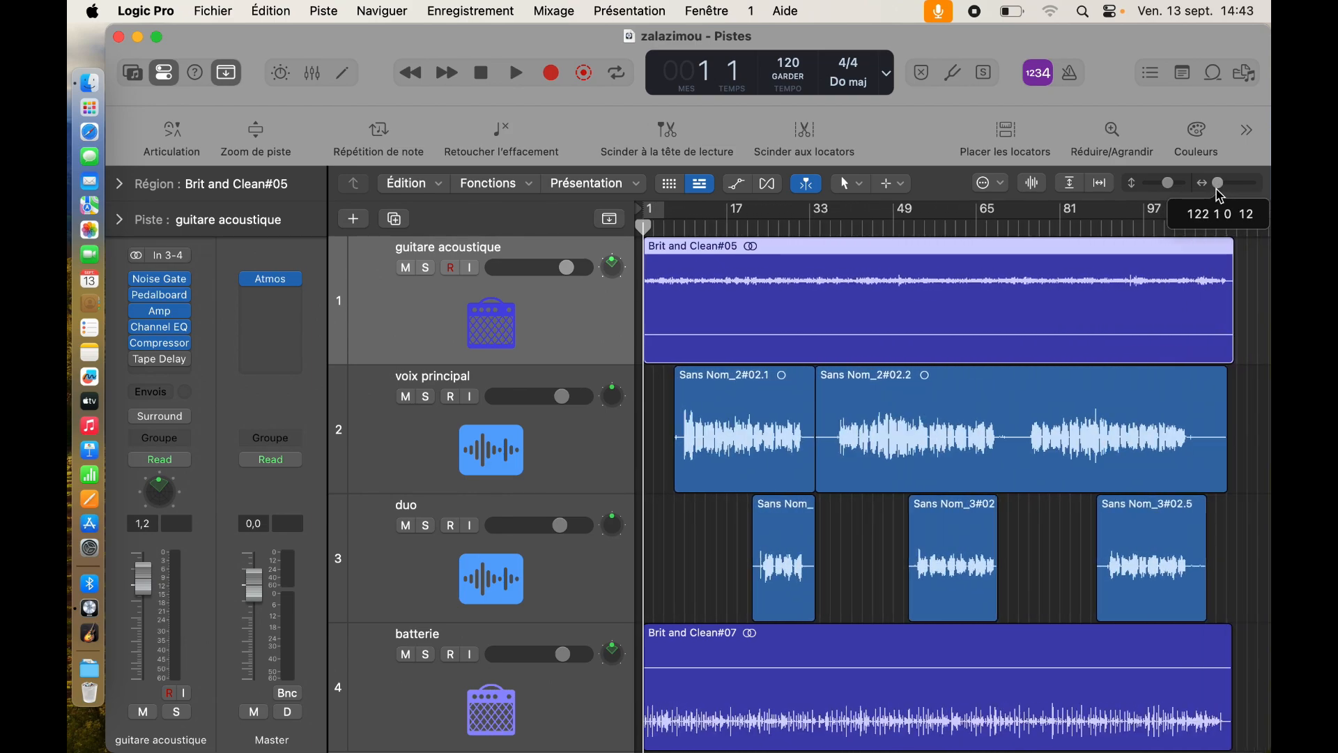
pyautogui.scroll(-1, 1219, 197)
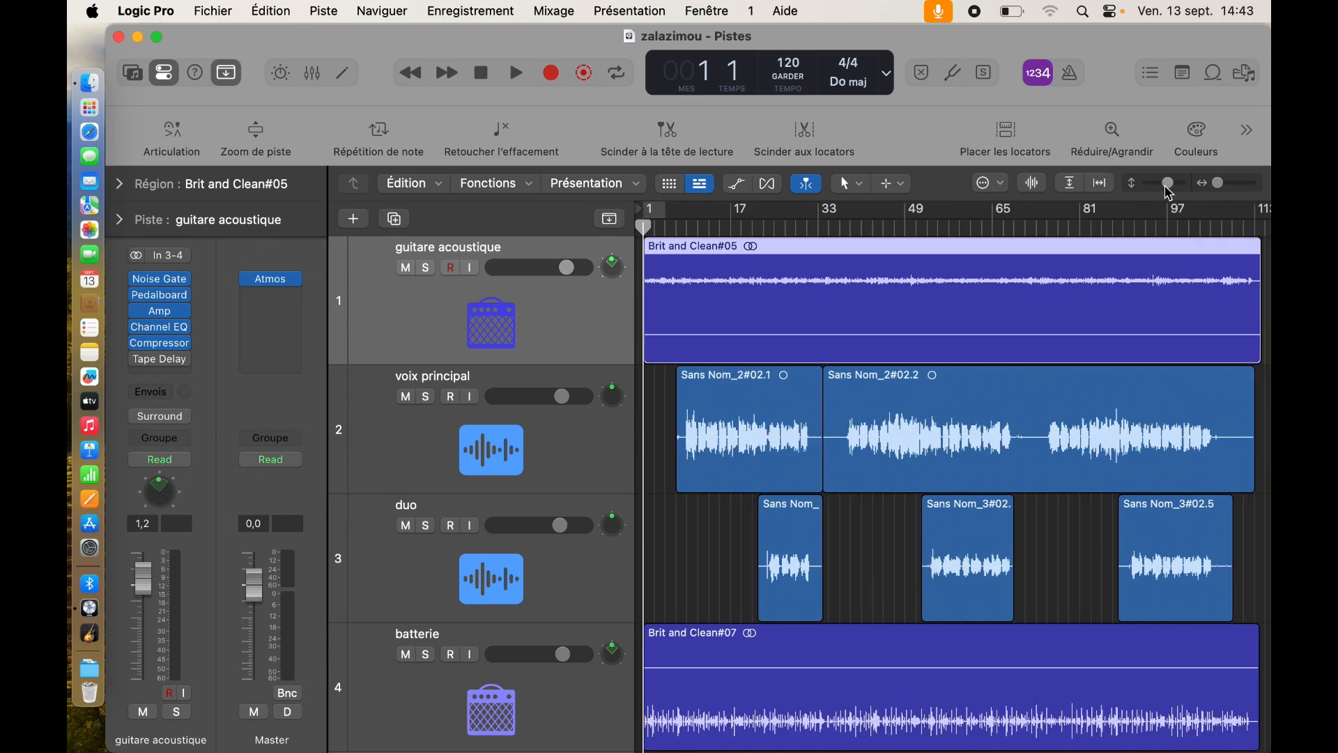
pyautogui.scroll(-3, 1170, 194)
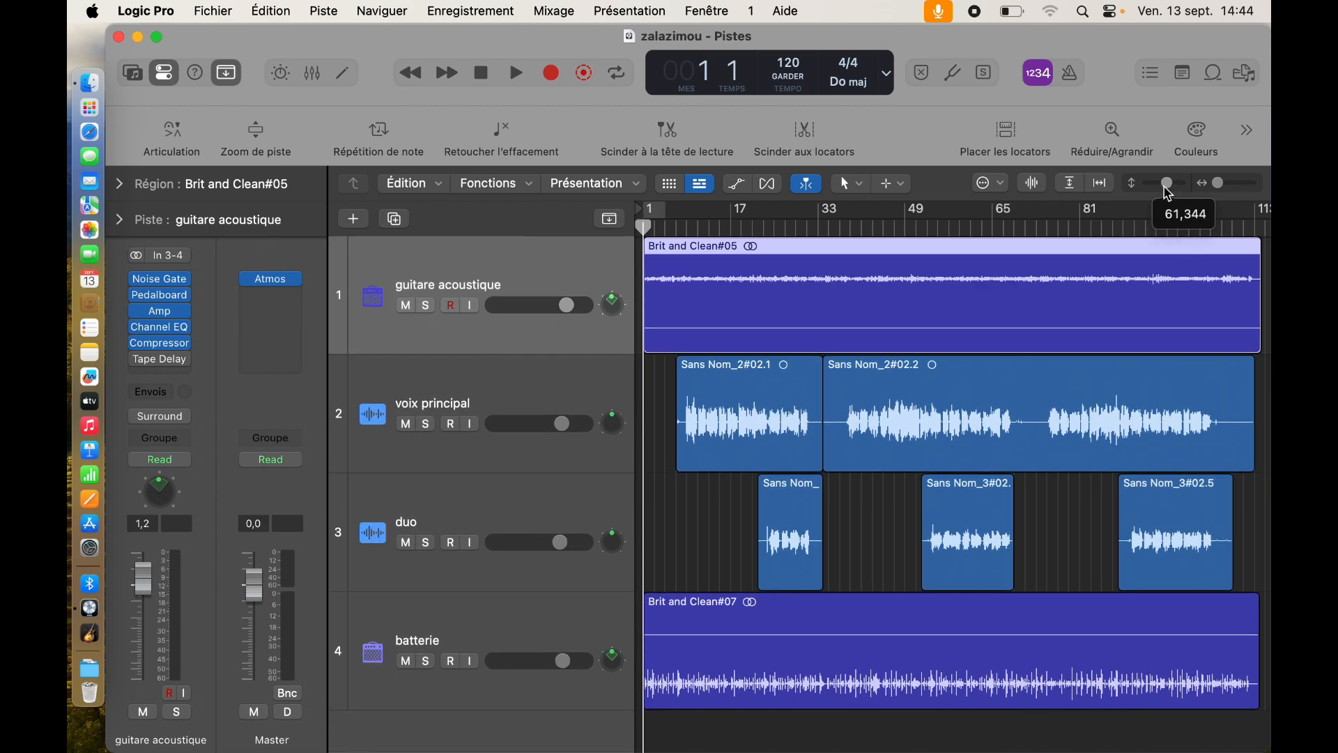
pyautogui.scroll(1, 1169, 194)
pyautogui.scroll(-1, 1170, 194)
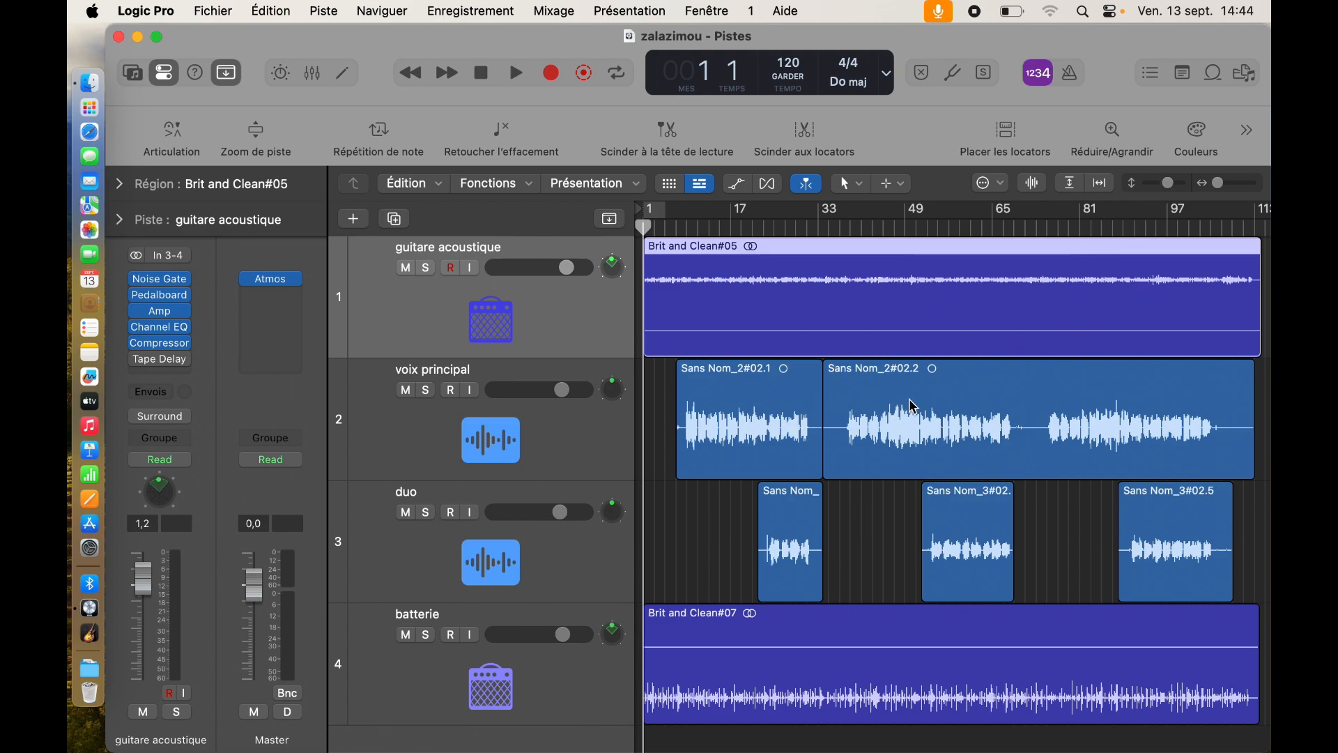
# Step: Trim voice region Sans Nom_2#02.1 to start at bar 7 (7 1 1 1), then deselect it
pyautogui.press('space')
pyautogui.click(482, 74)
pyautogui.click(685, 416)
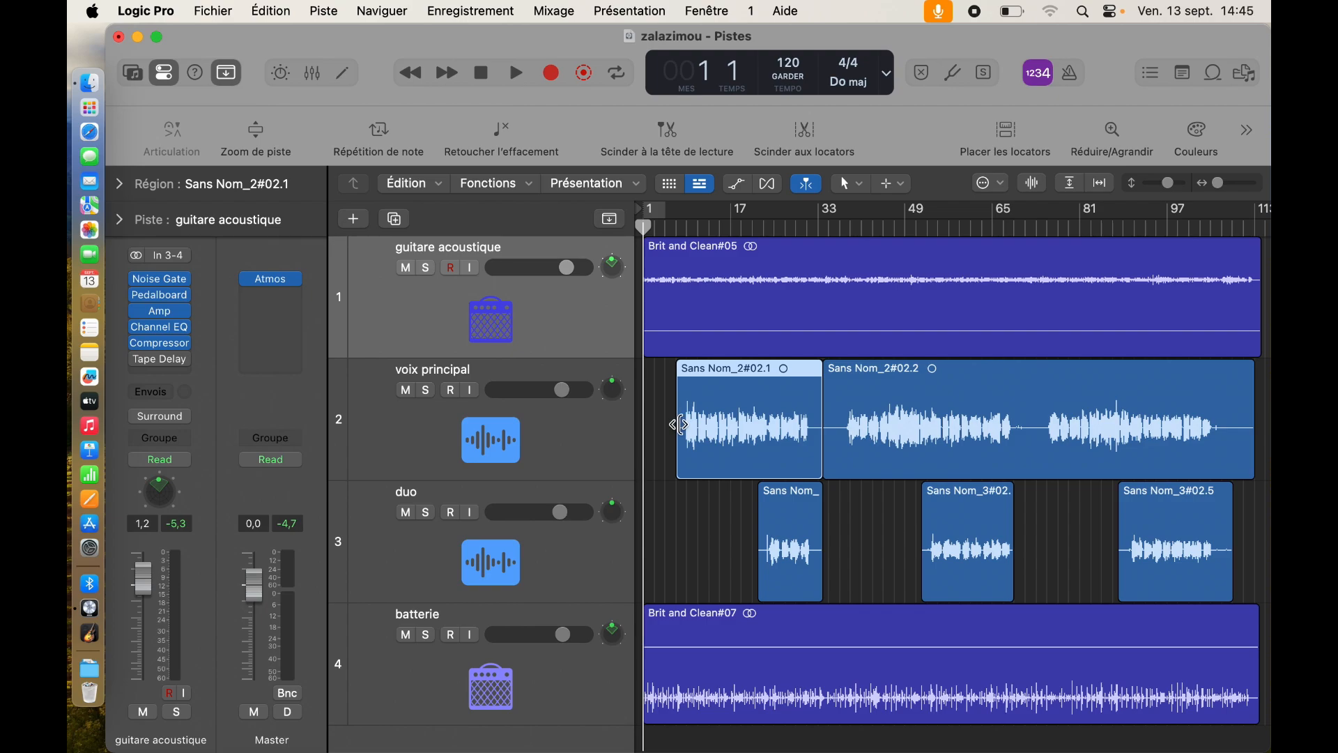
pyautogui.moveTo(679, 425); pyautogui.dragTo(680, 424)
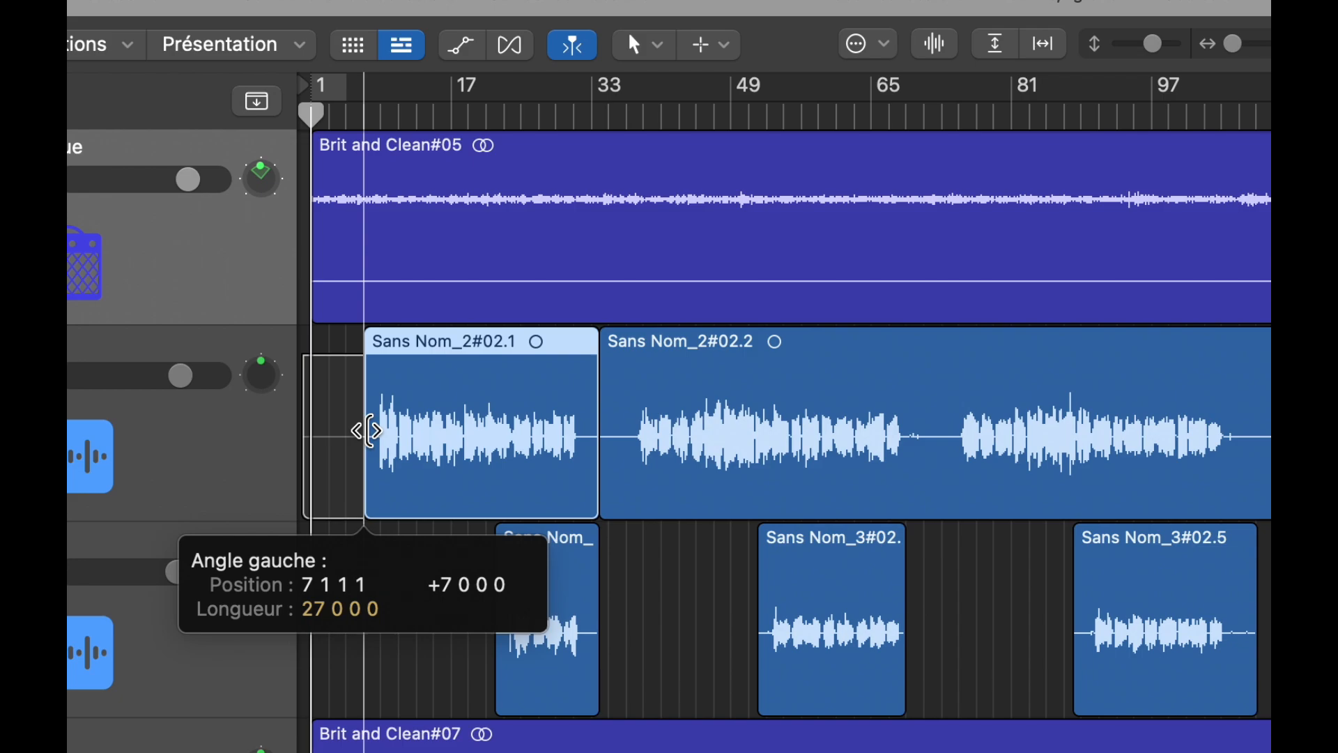
pyautogui.moveTo(367, 431); pyautogui.dragTo(373, 474)
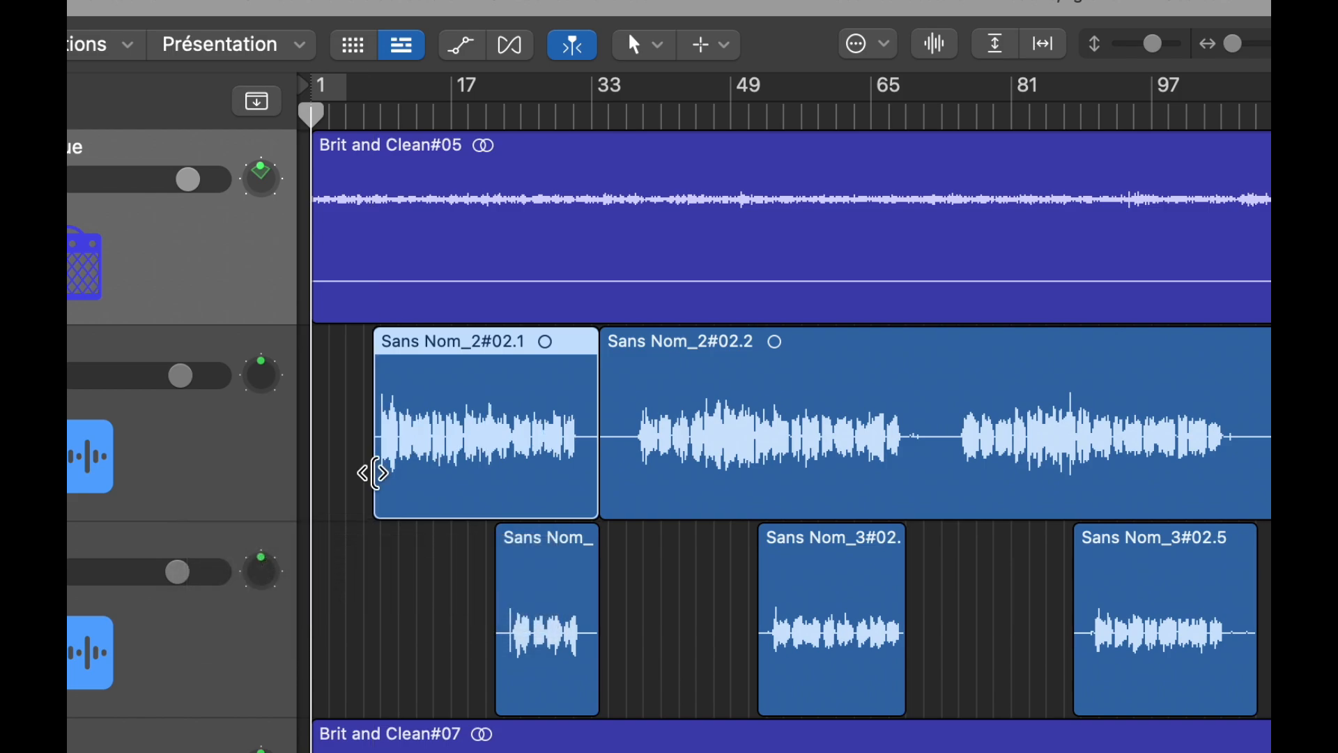
pyautogui.click(340, 502)
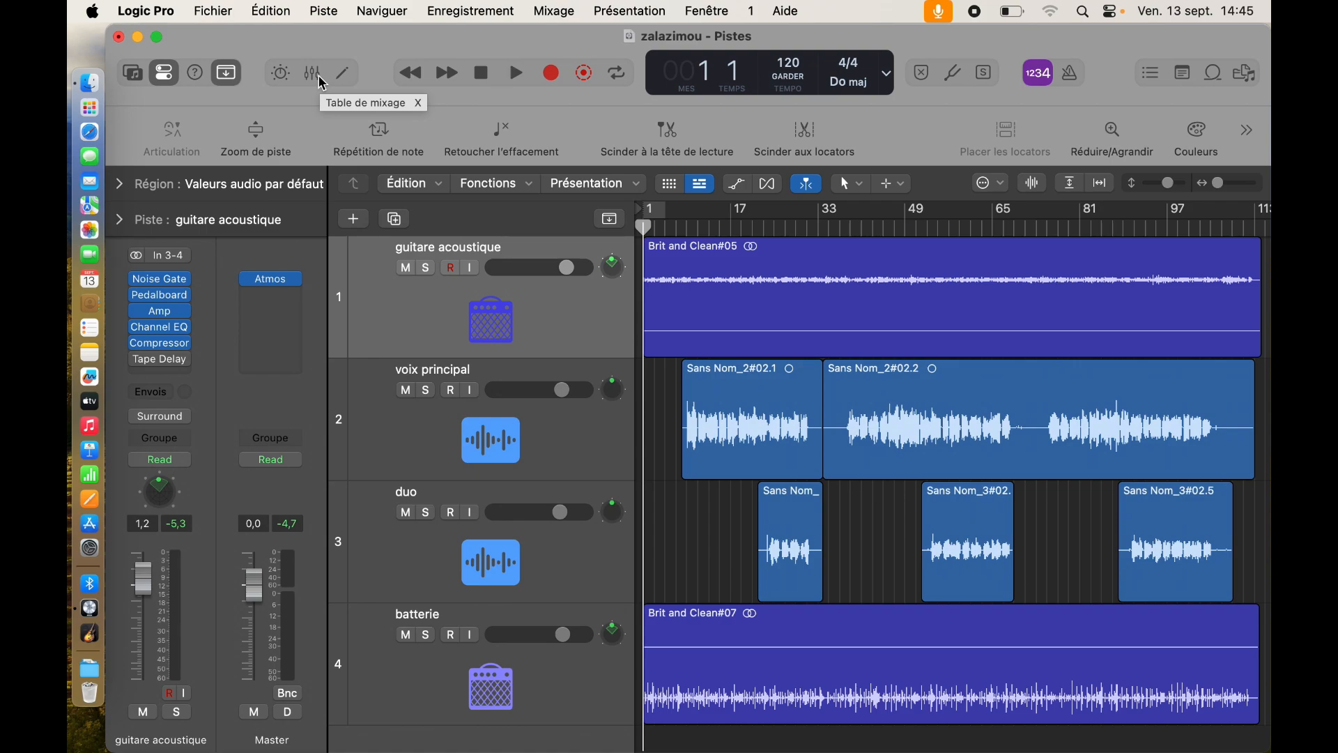
# Step: In the mixer, lower voix principal to -0,4 dB during playback, then close the mixer
pyautogui.click(313, 74)
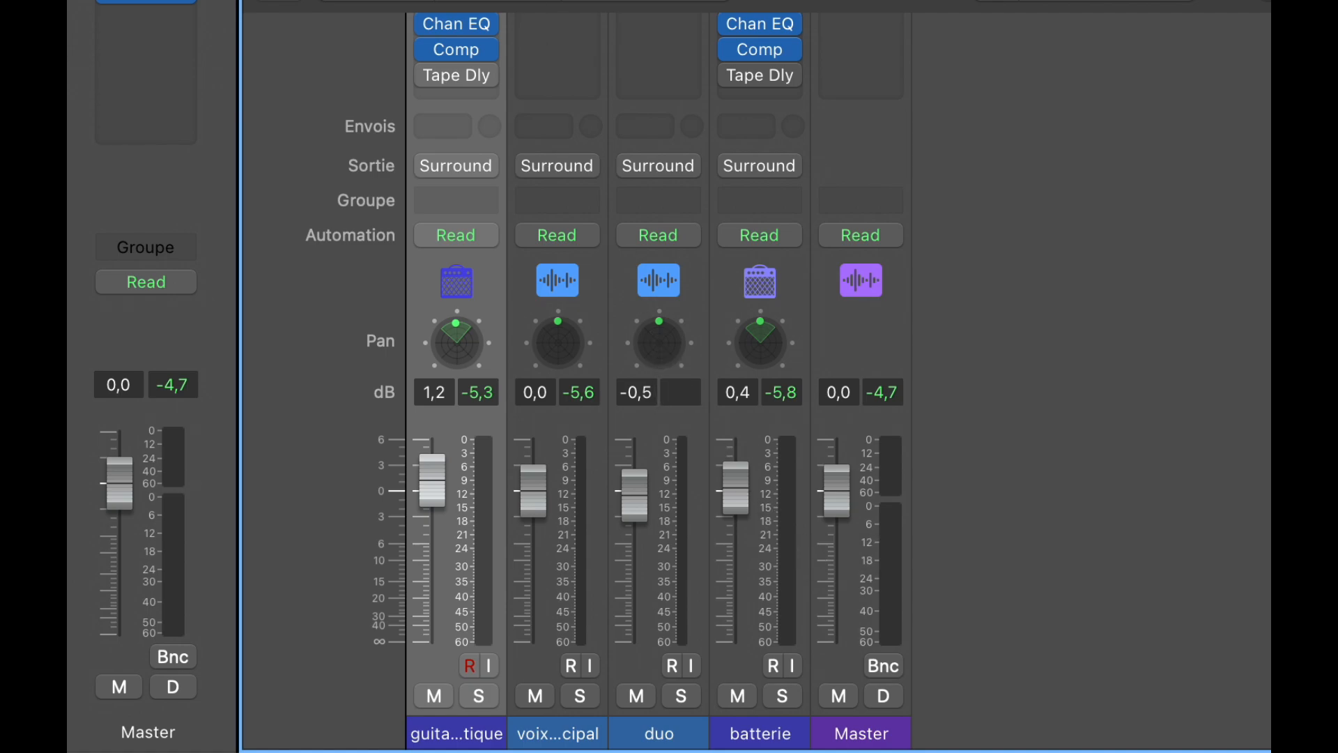
pyautogui.press('space')
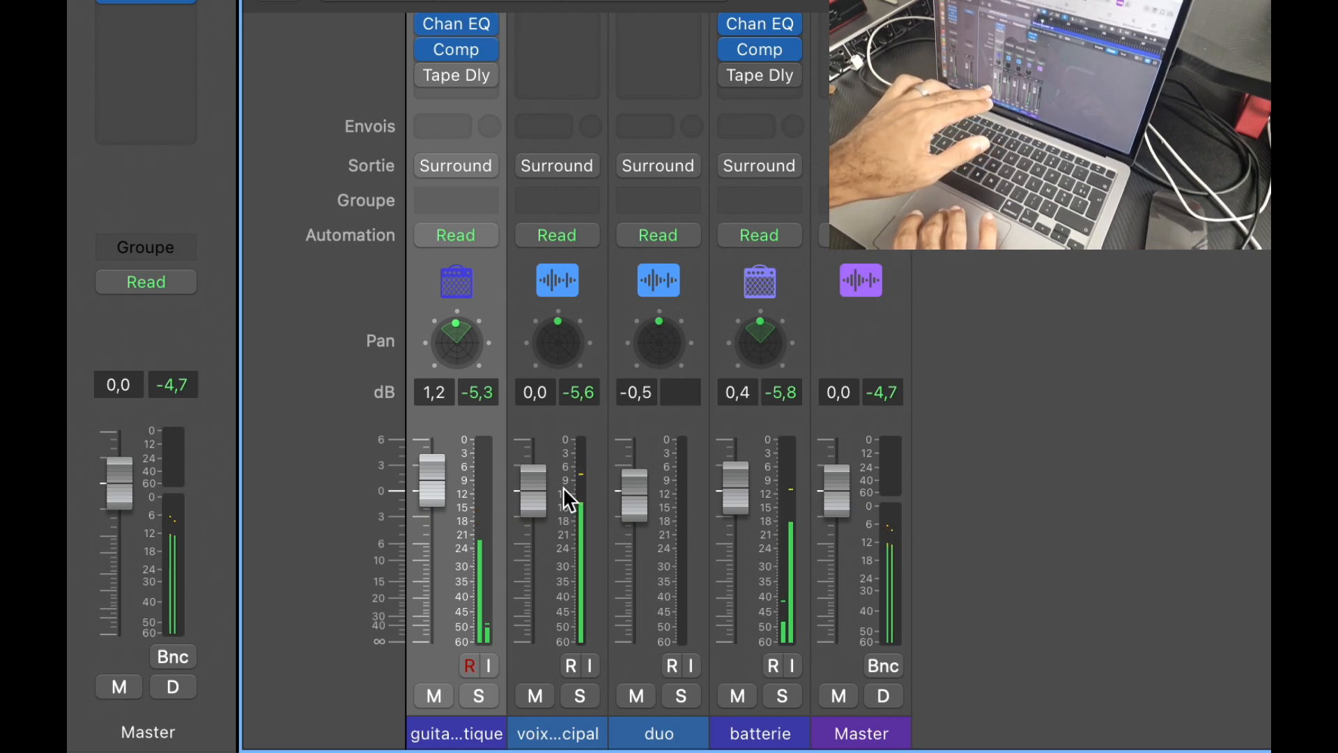
pyautogui.moveTo(537, 492); pyautogui.dragTo(538, 498)
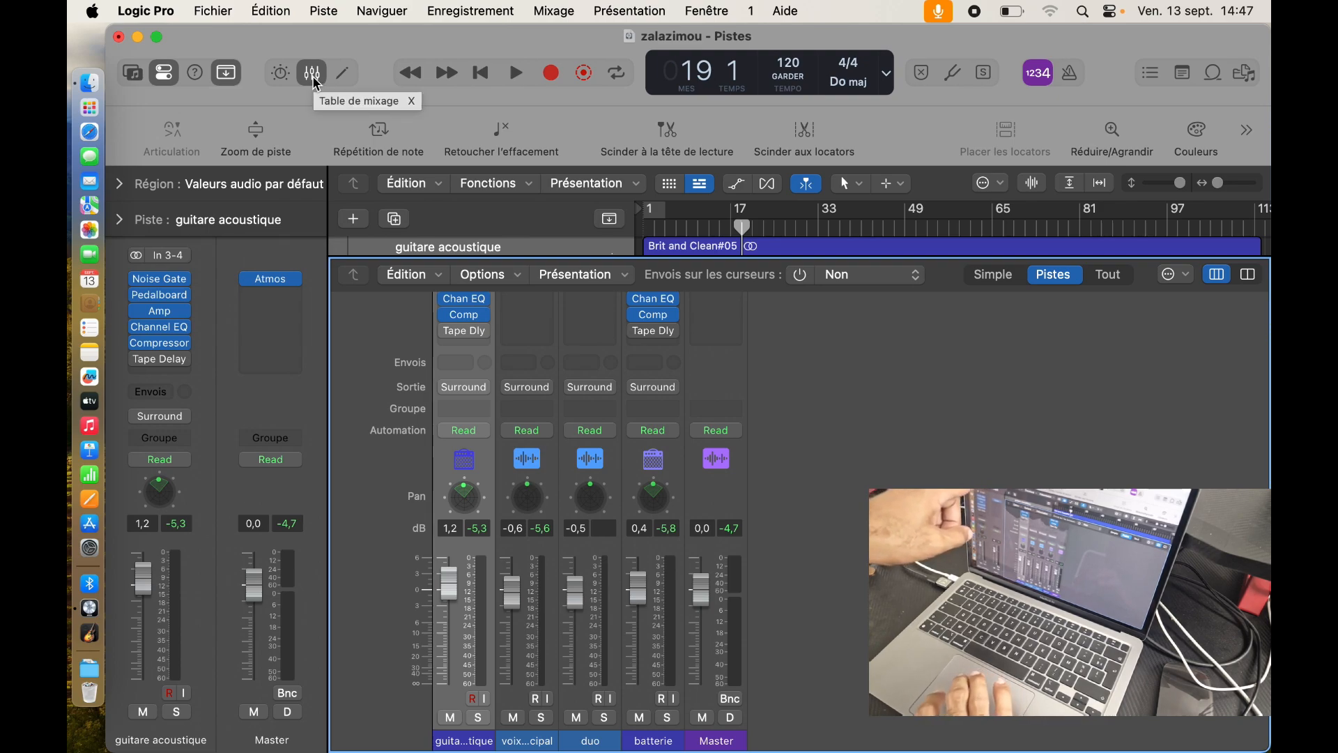
pyautogui.click(313, 73)
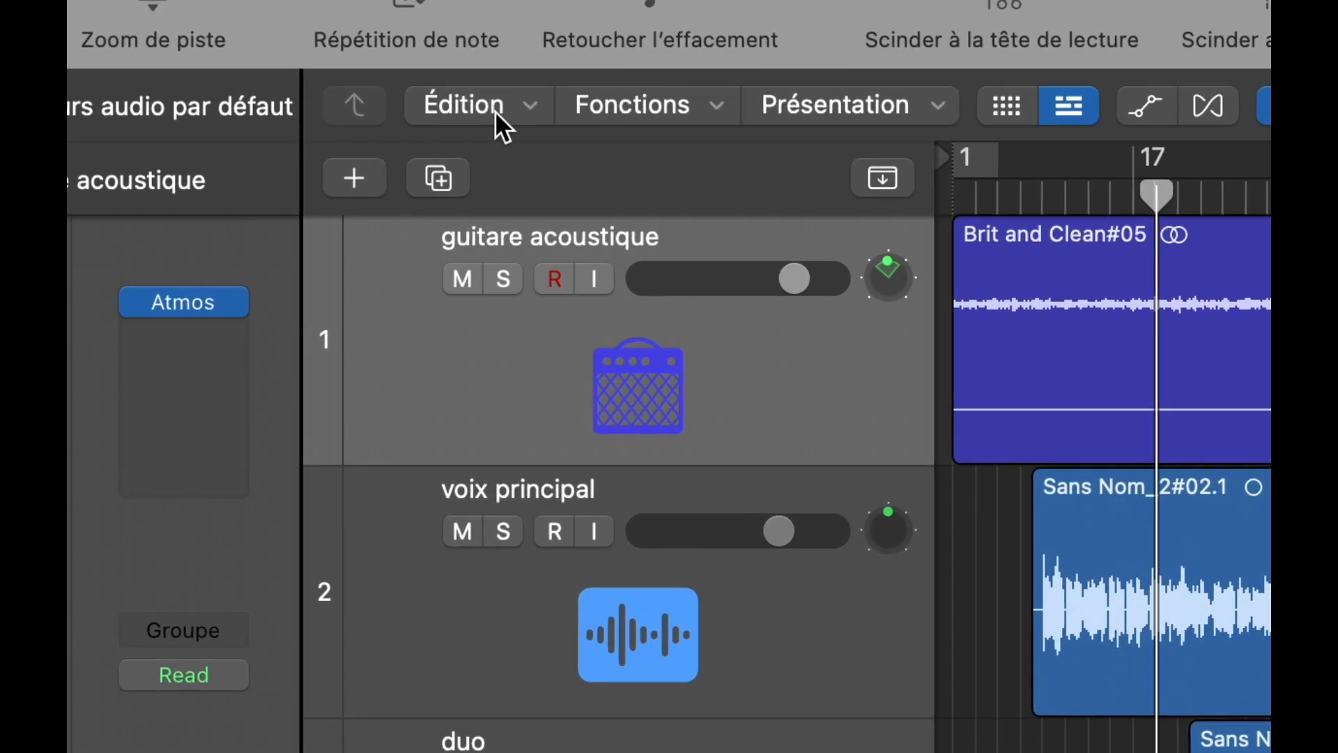
# Step: Use Édition > Sélectionner les pistes > Tout to select all four tracks and their seven regions
pyautogui.click(420, 184)
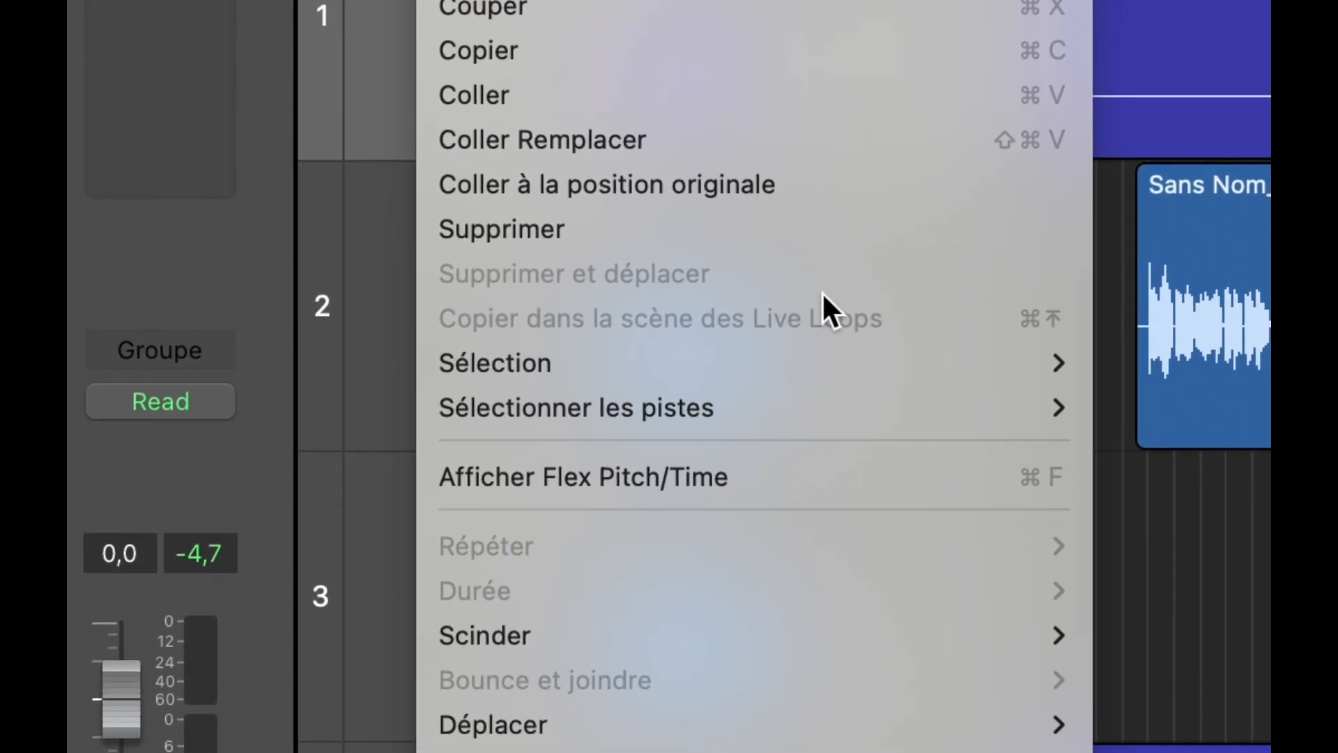
pyautogui.moveTo(831, 406)
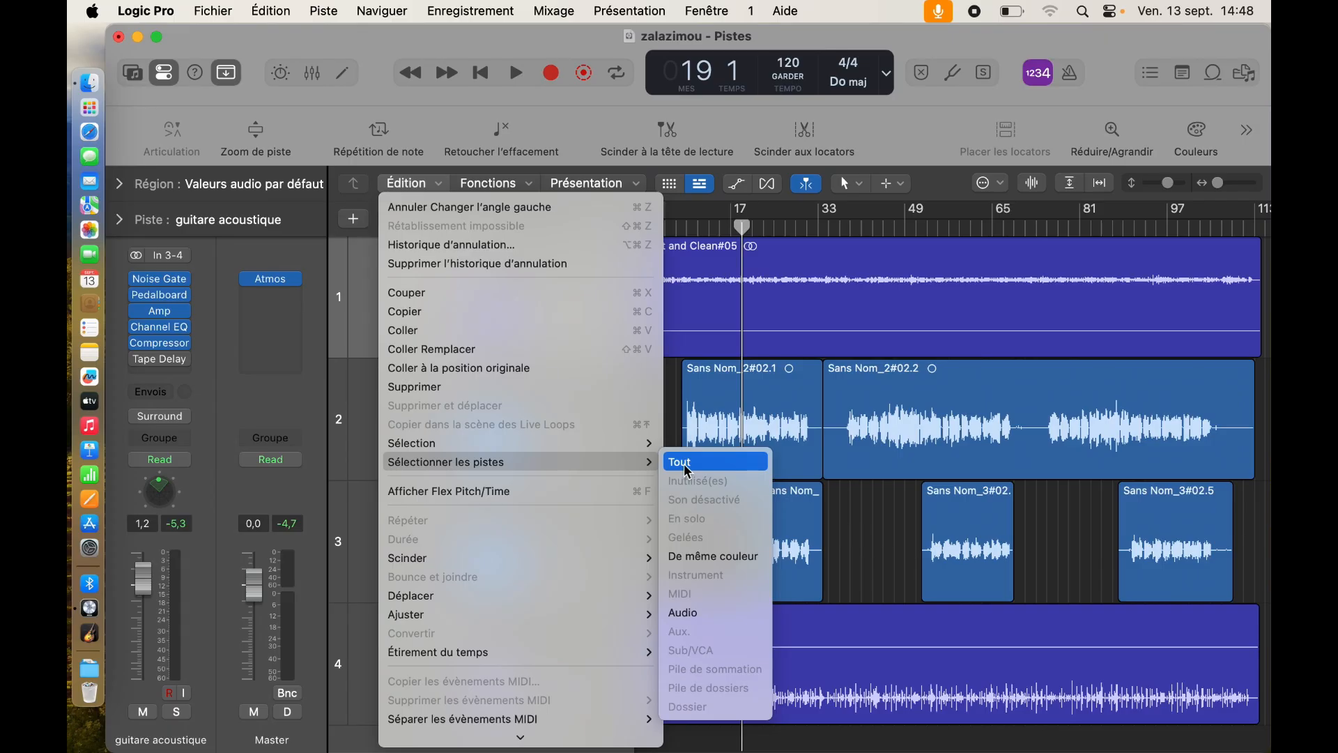
pyautogui.click(1131, 408)
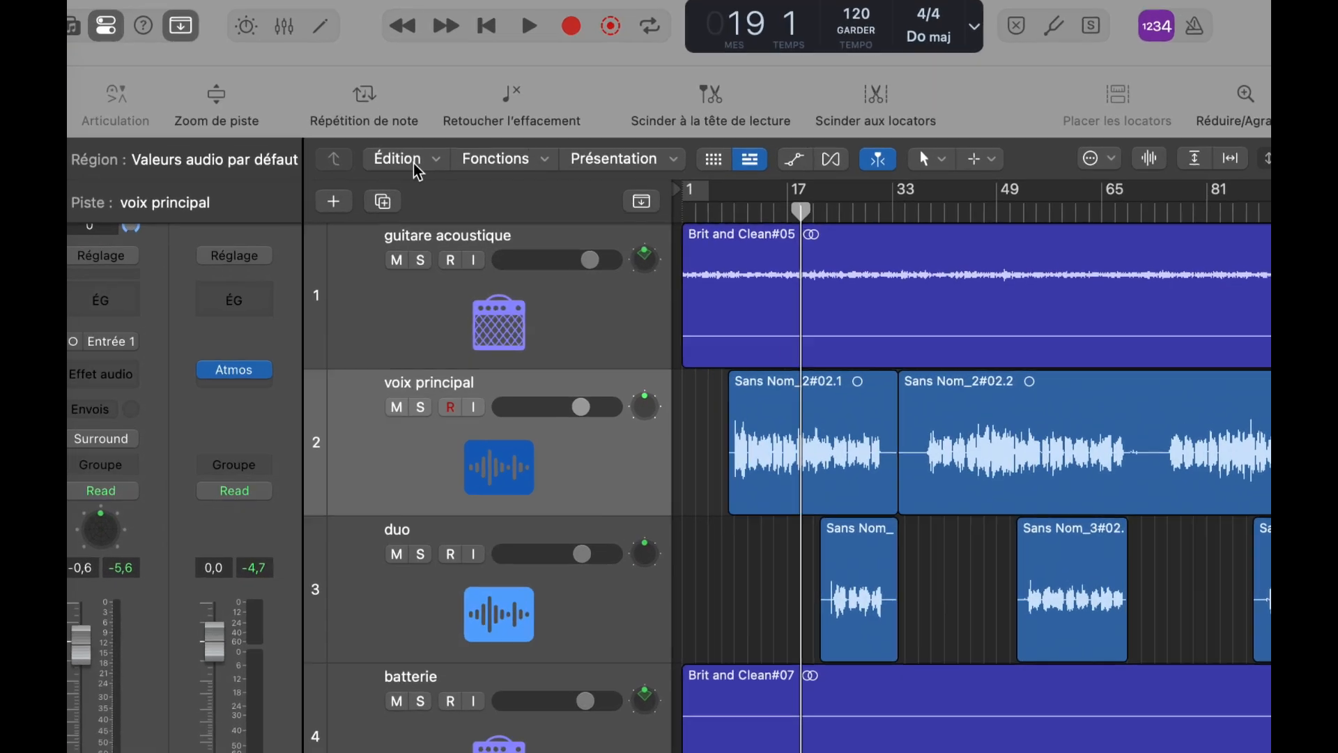
pyautogui.click(419, 185)
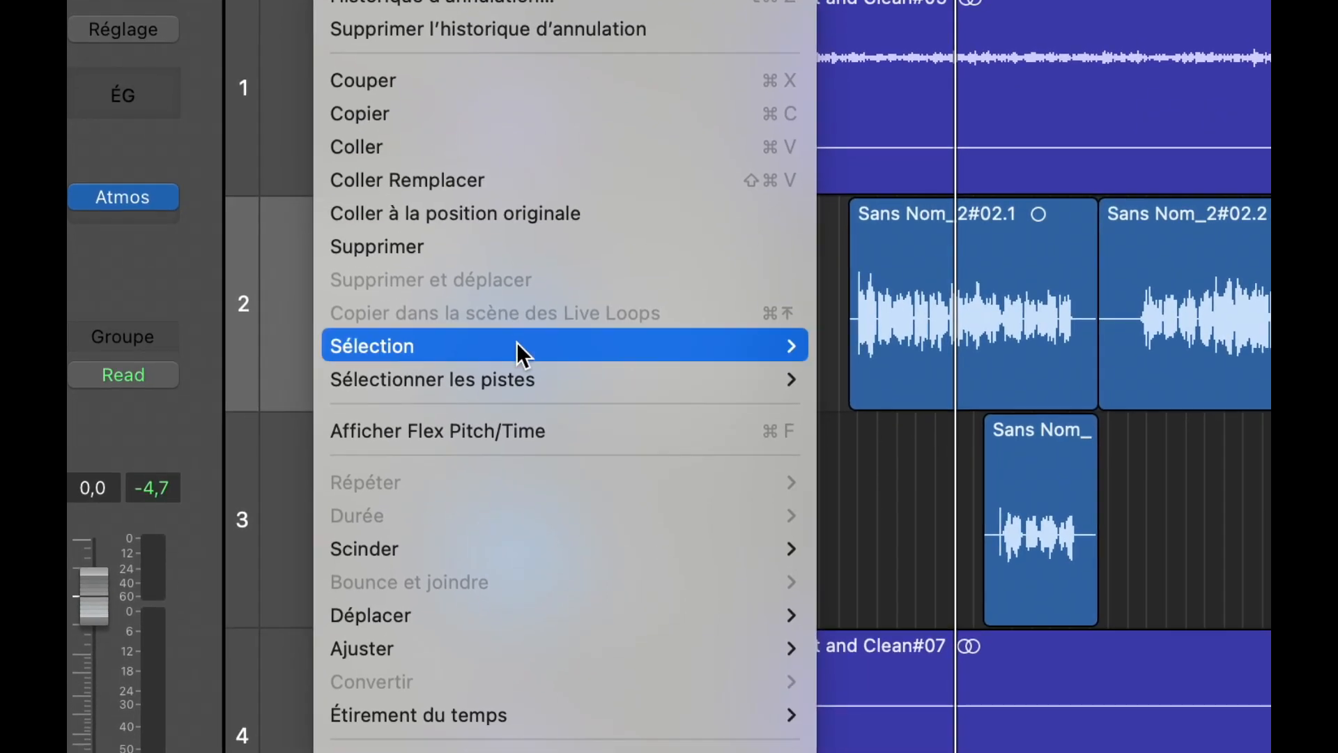
pyautogui.moveTo(527, 556)
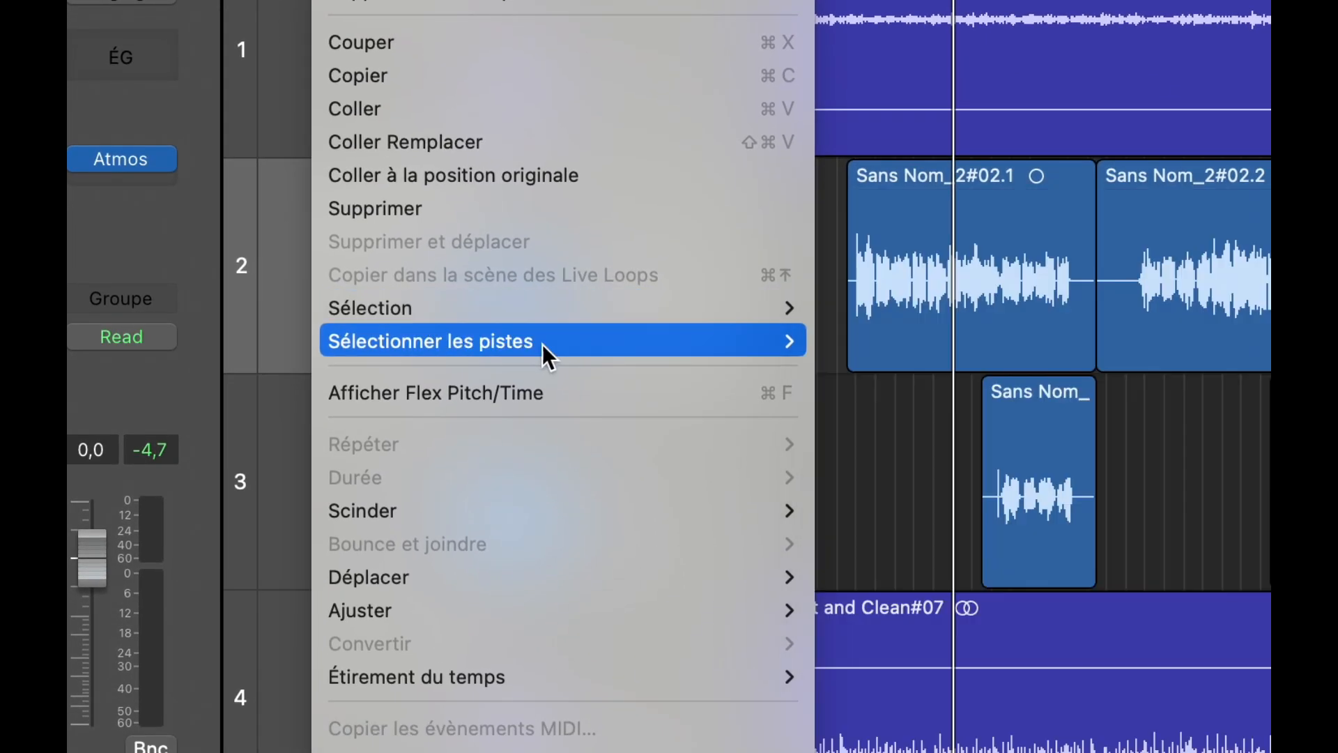
pyautogui.moveTo(534, 347)
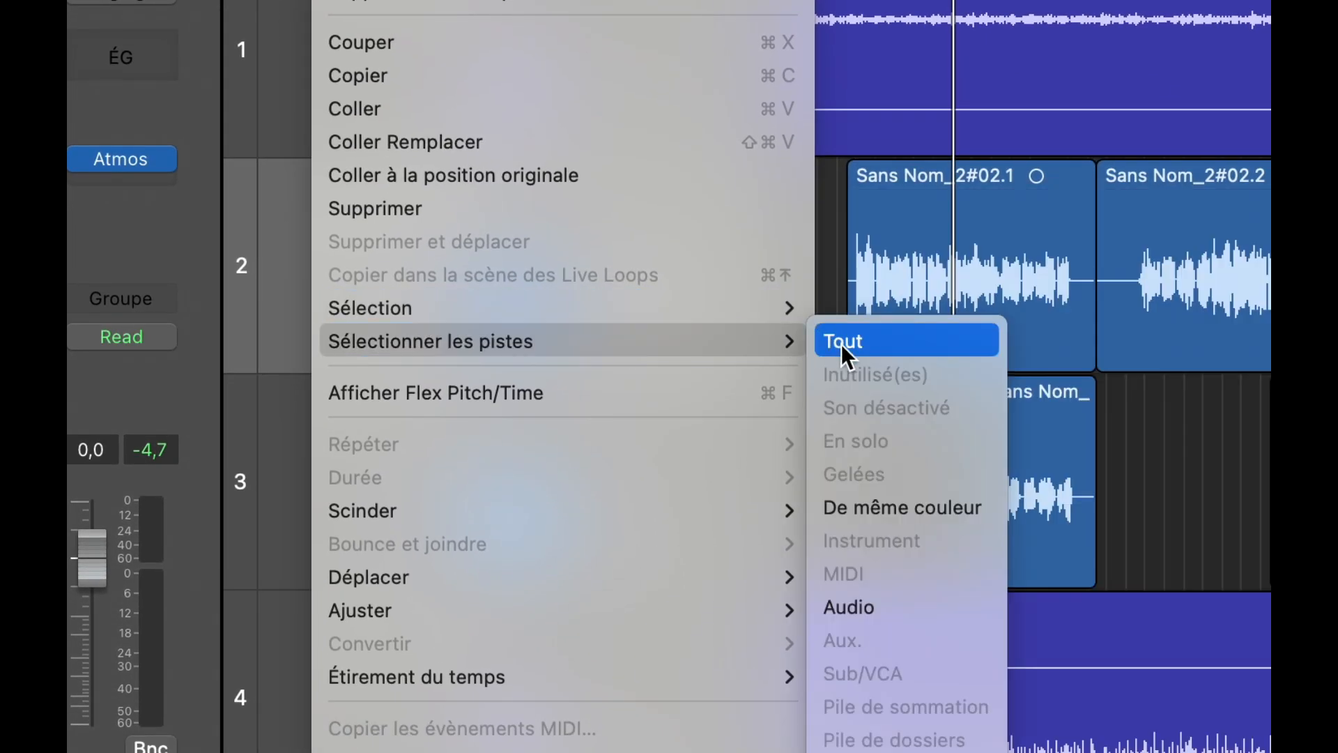
pyautogui.click(843, 344)
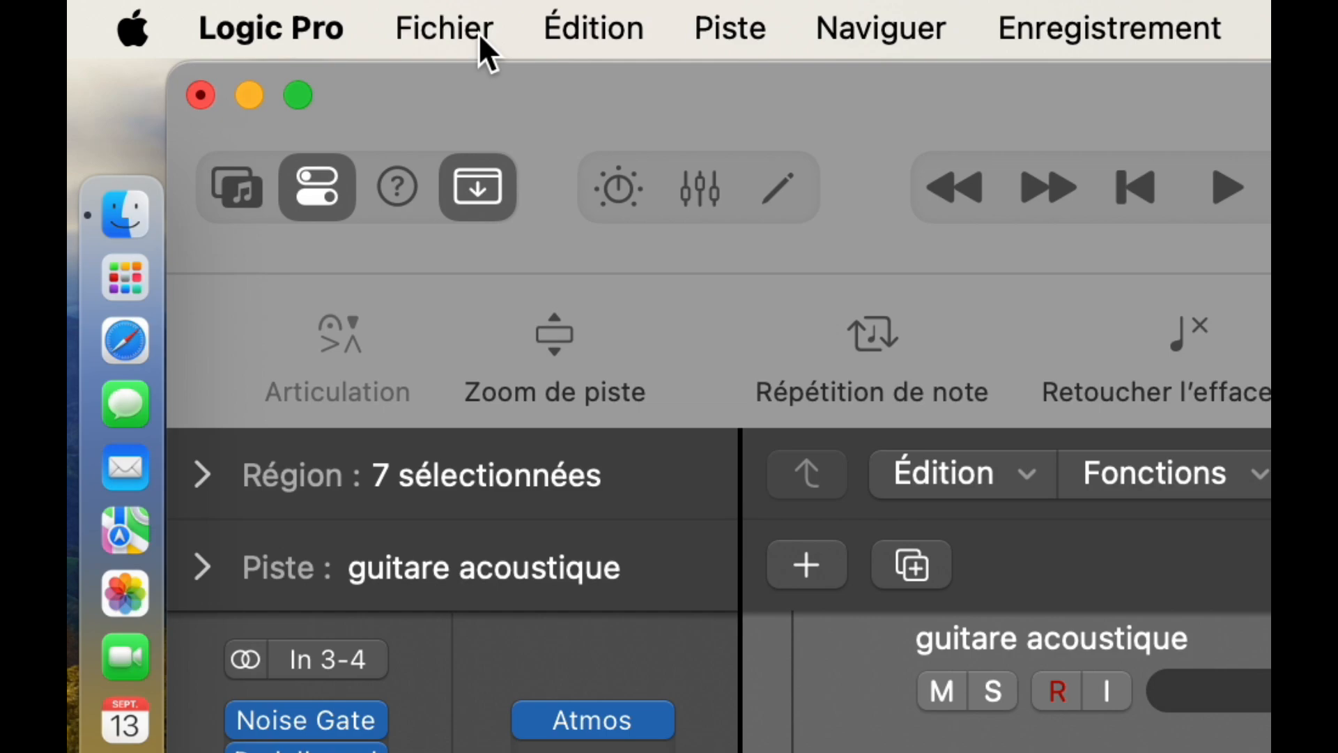
# Step: Open the Fichier > Bounce > Projet ou section… dialog for zalazimou
pyautogui.click(283, 21)
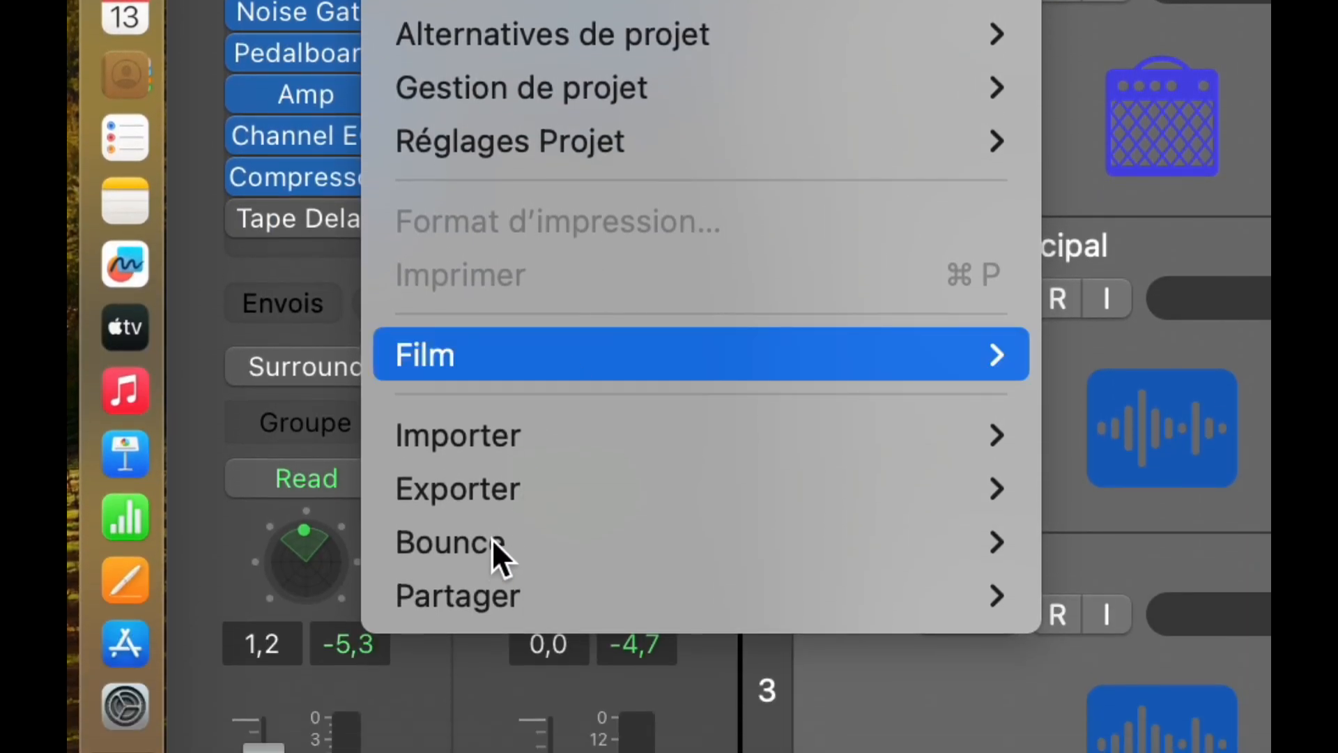
pyautogui.moveTo(422, 544)
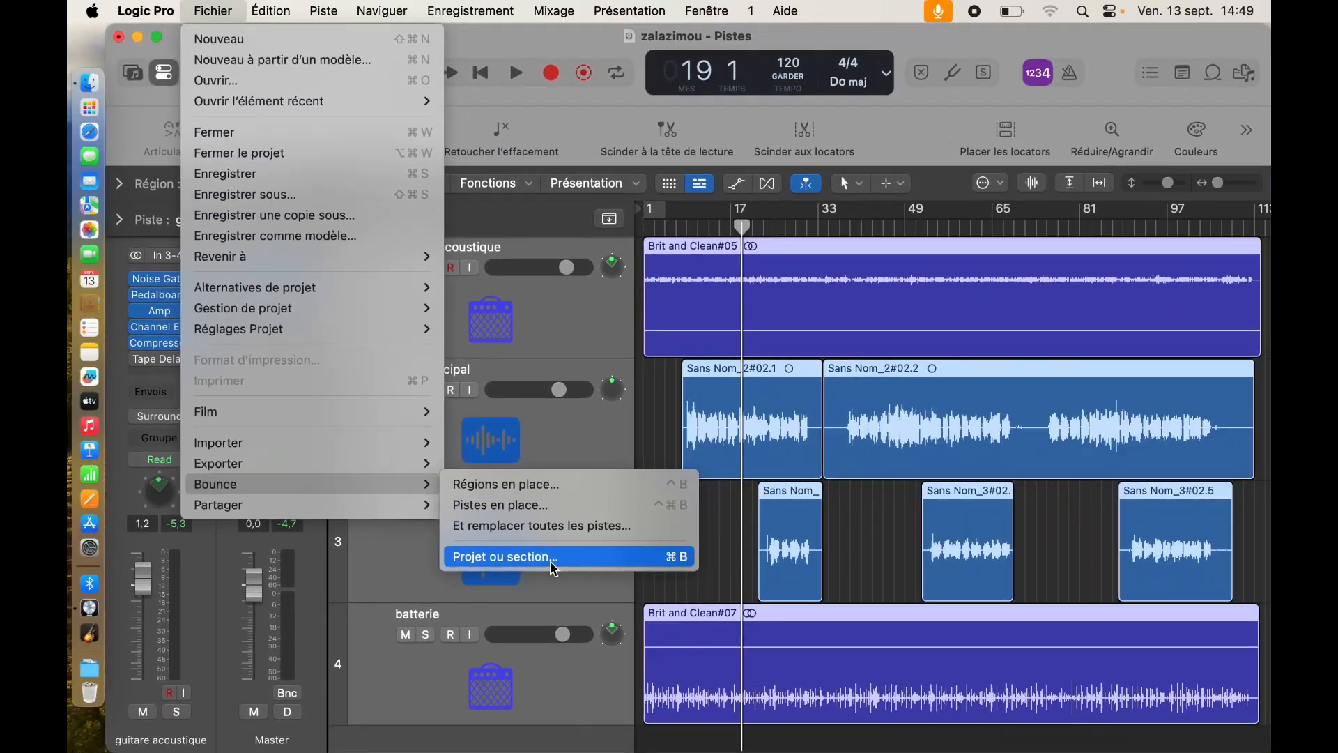
pyautogui.click(530, 557)
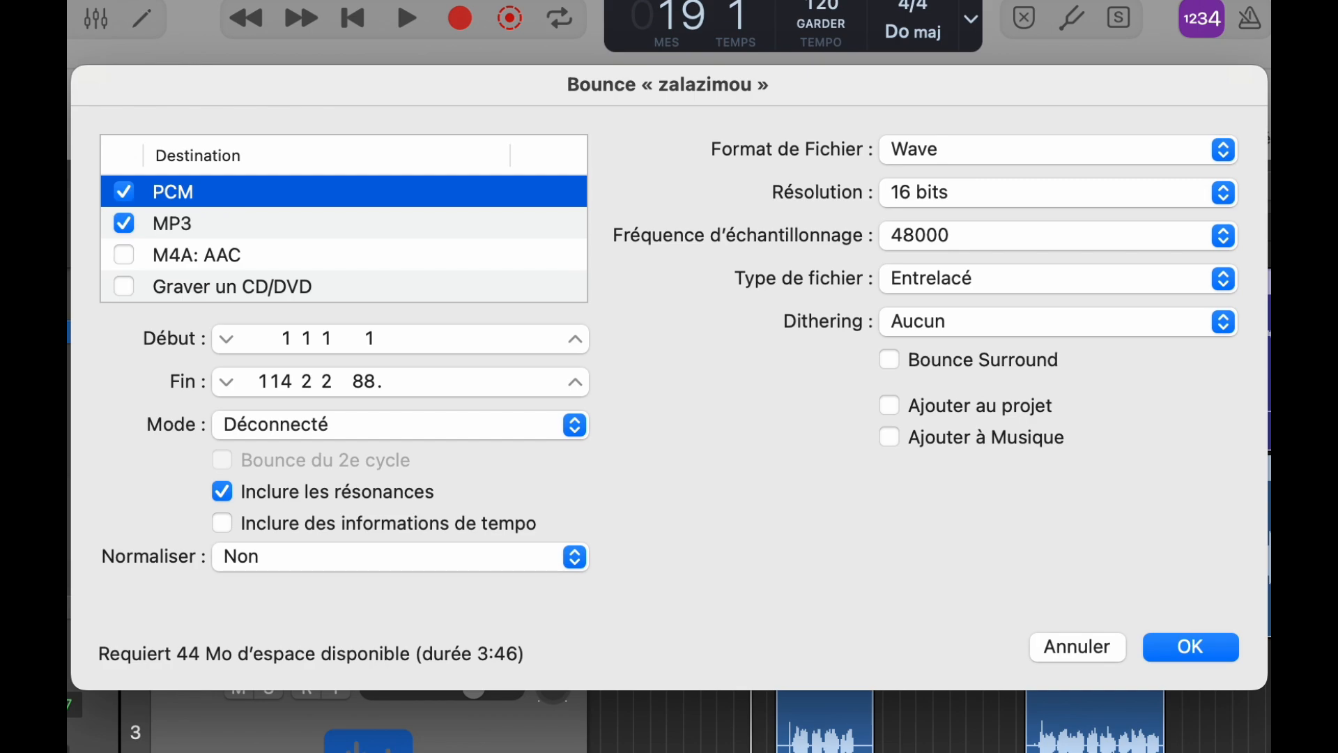
# Step: Review the MP3 settings, keep both PCM (Wave) and MP3 enabled, and confirm with OK
pyautogui.click(243, 229)
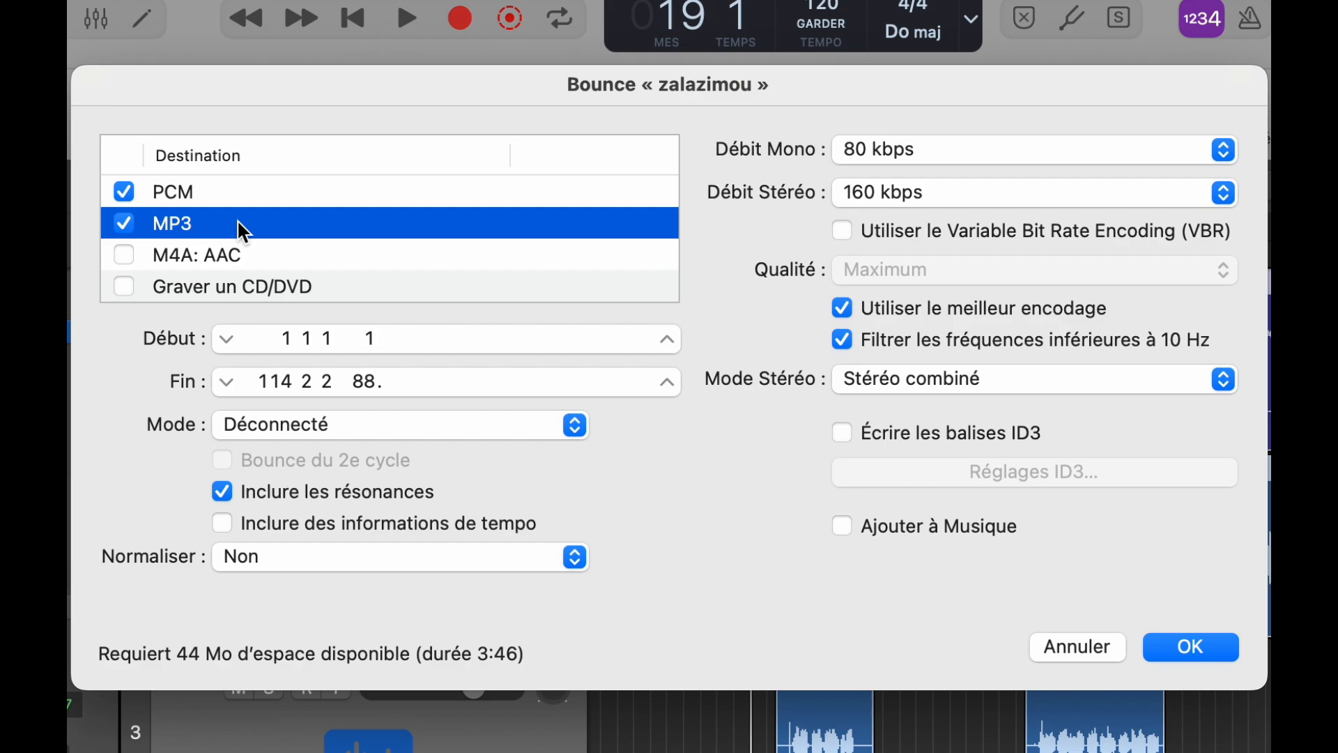
pyautogui.click(125, 225)
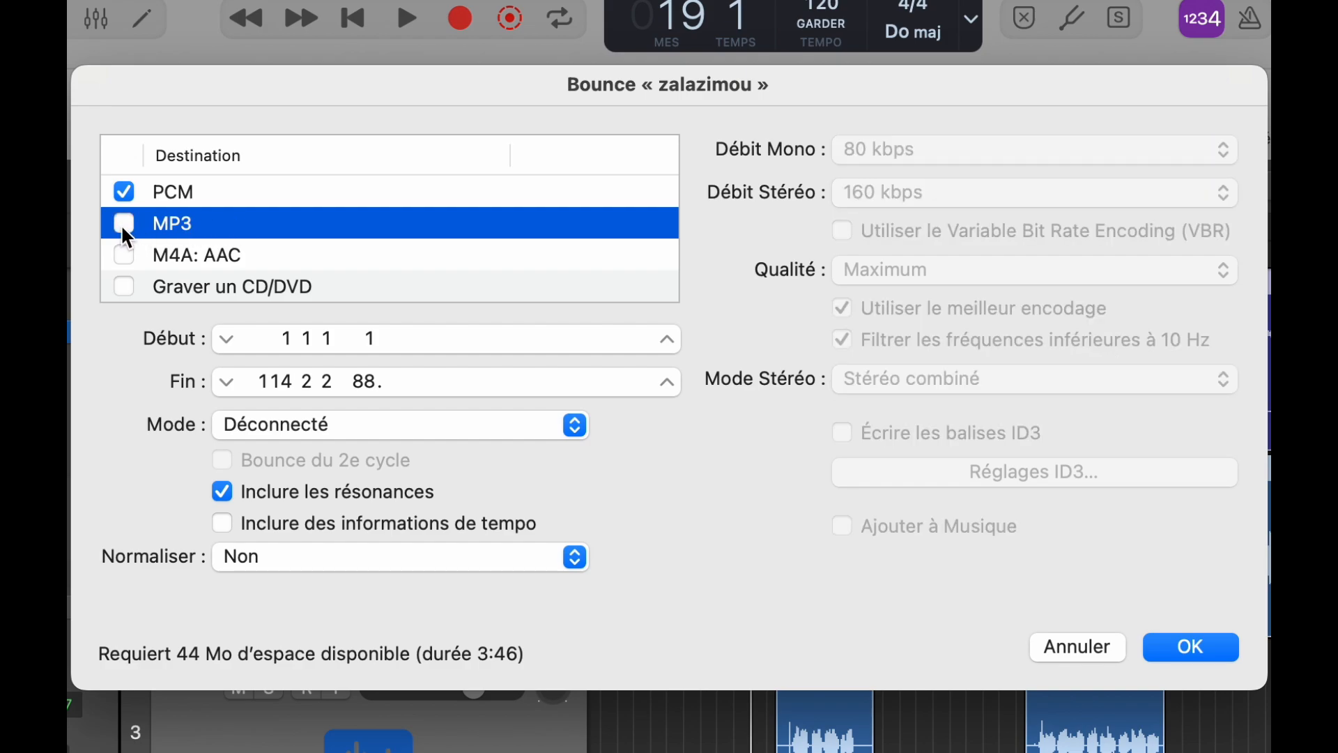
pyautogui.click(124, 234)
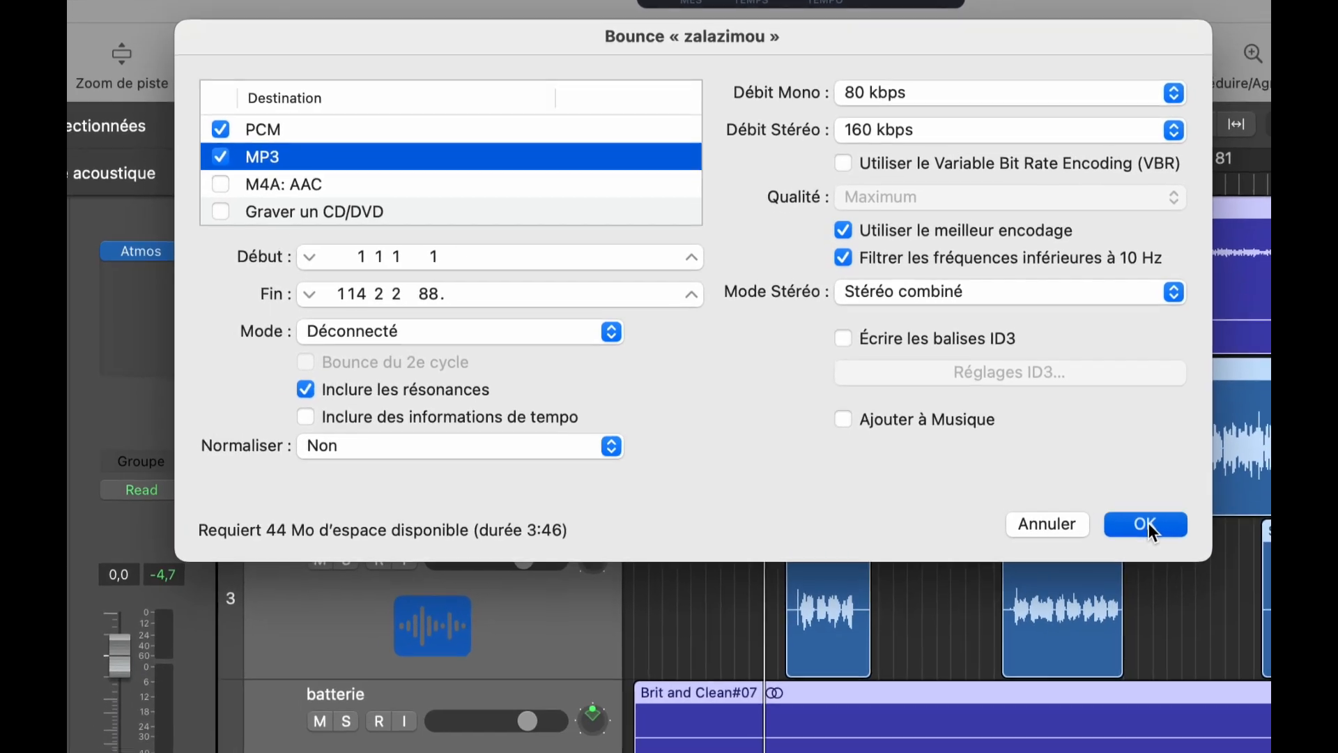
pyautogui.click(1149, 524)
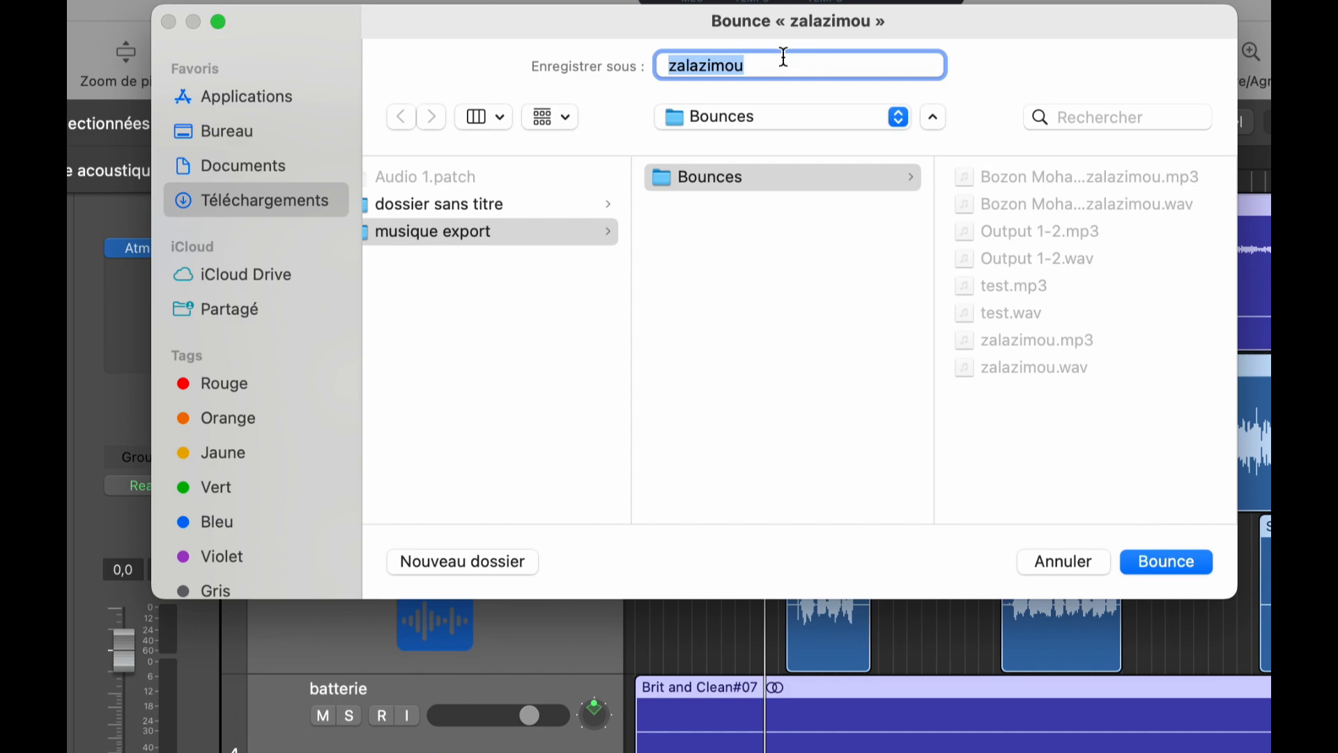
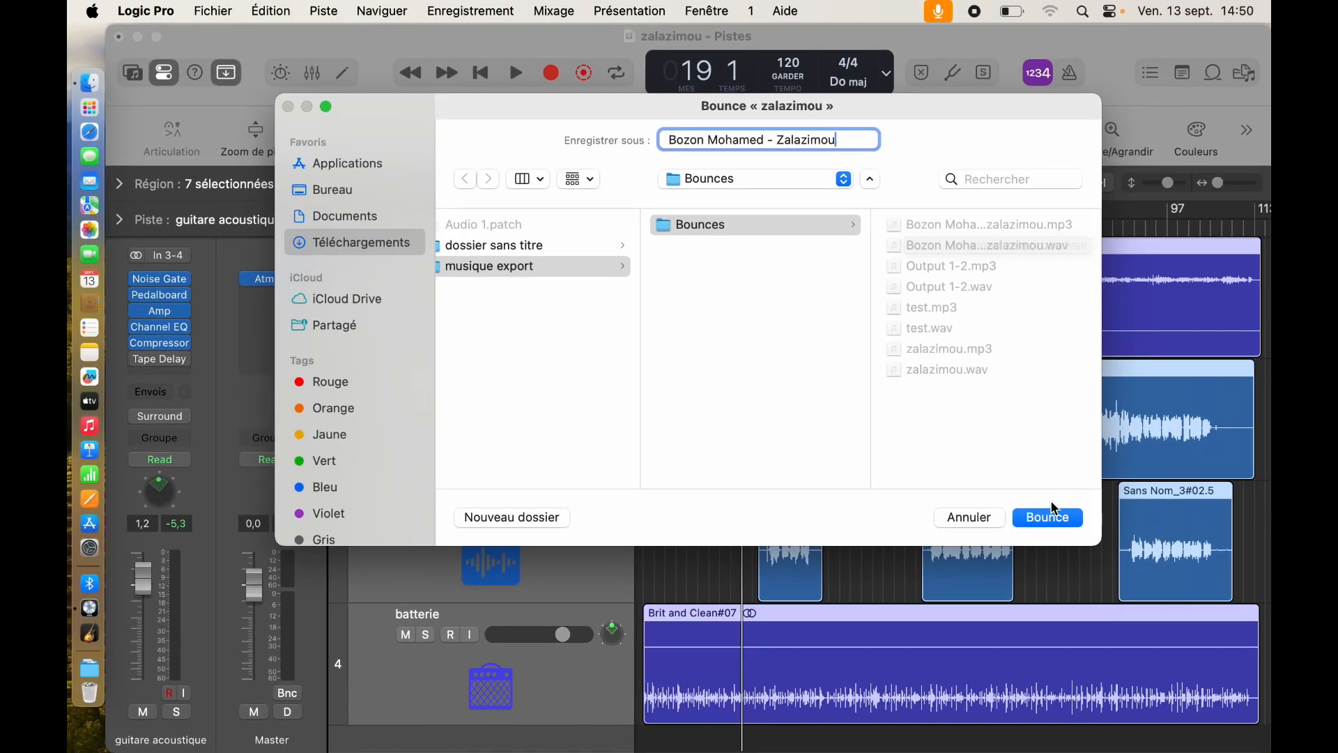
# Step: Name the bounce with the artist's name followed by ' - Zalazimou' and start bouncing
pyautogui.click(1049, 521)
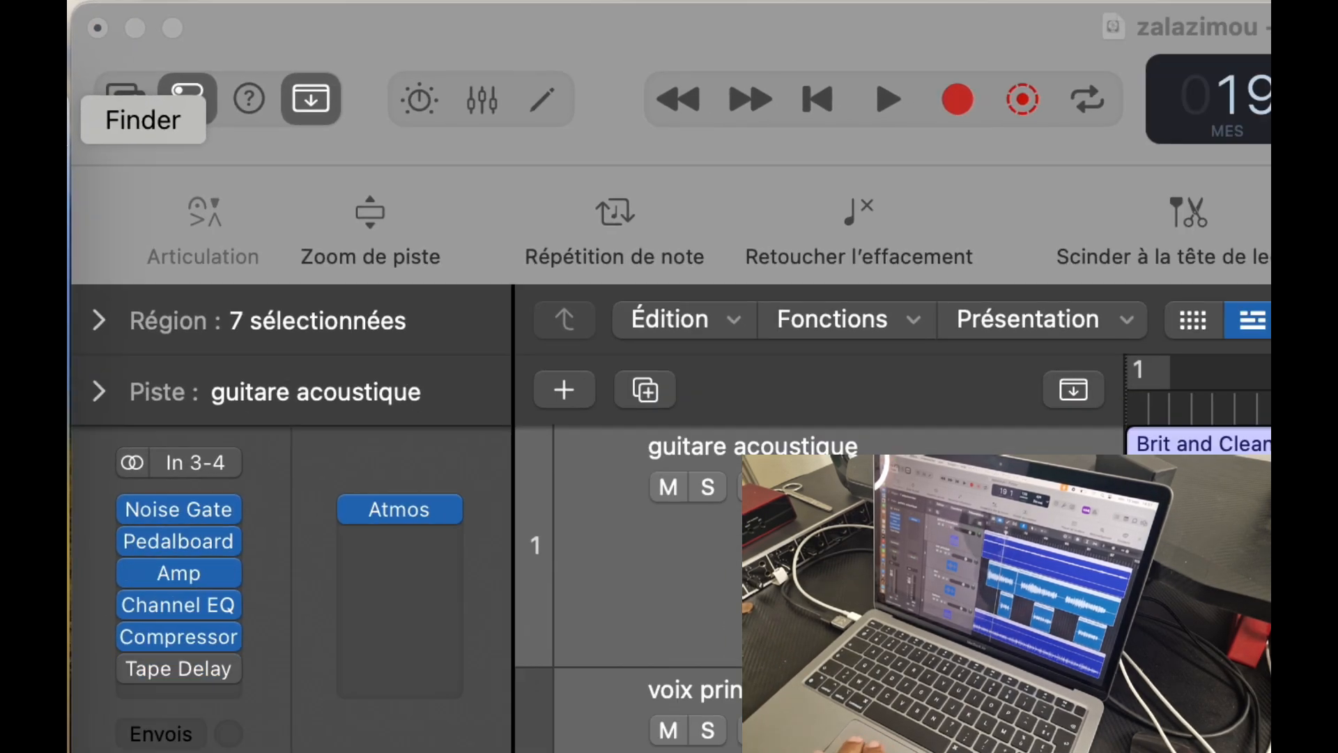
# Step: In Finder, browse Téléchargements > musique export > Bounces to view the Zalazimou MP3 and WAV files
pyautogui.click(69, 120)
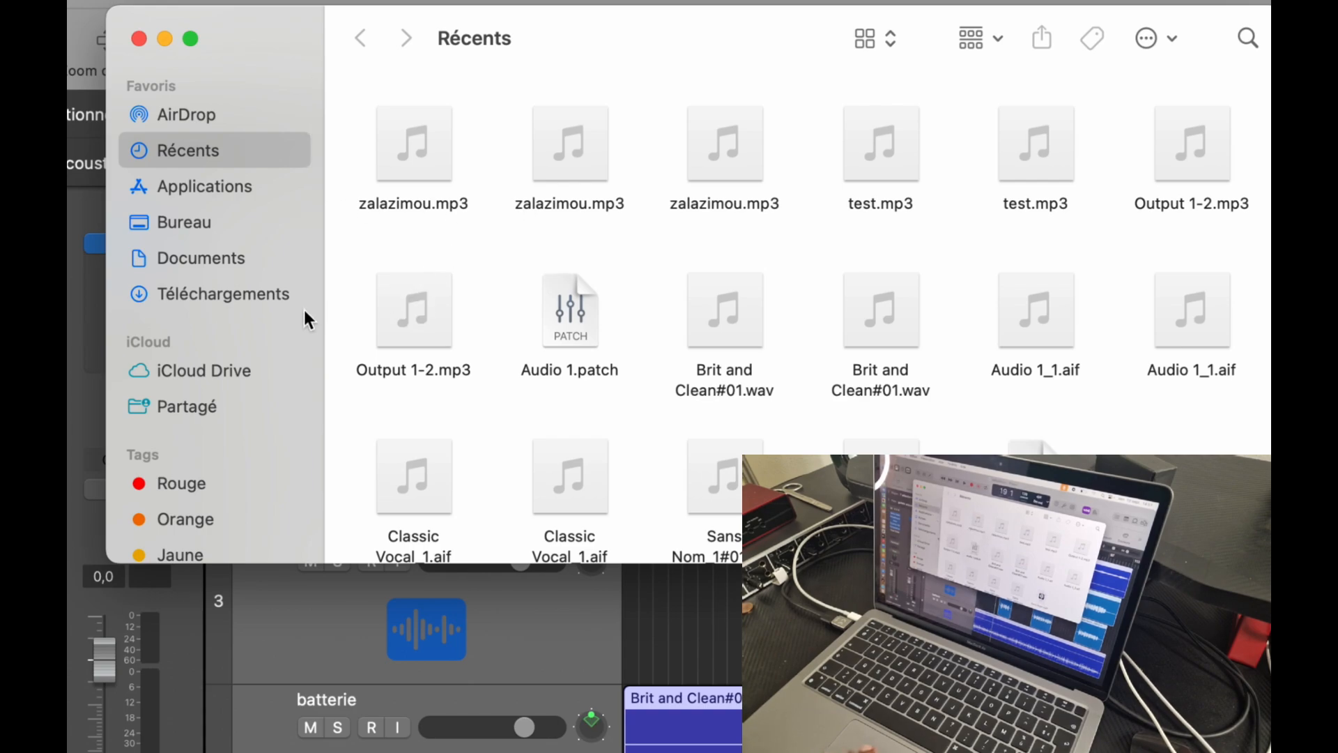
pyautogui.click(241, 293)
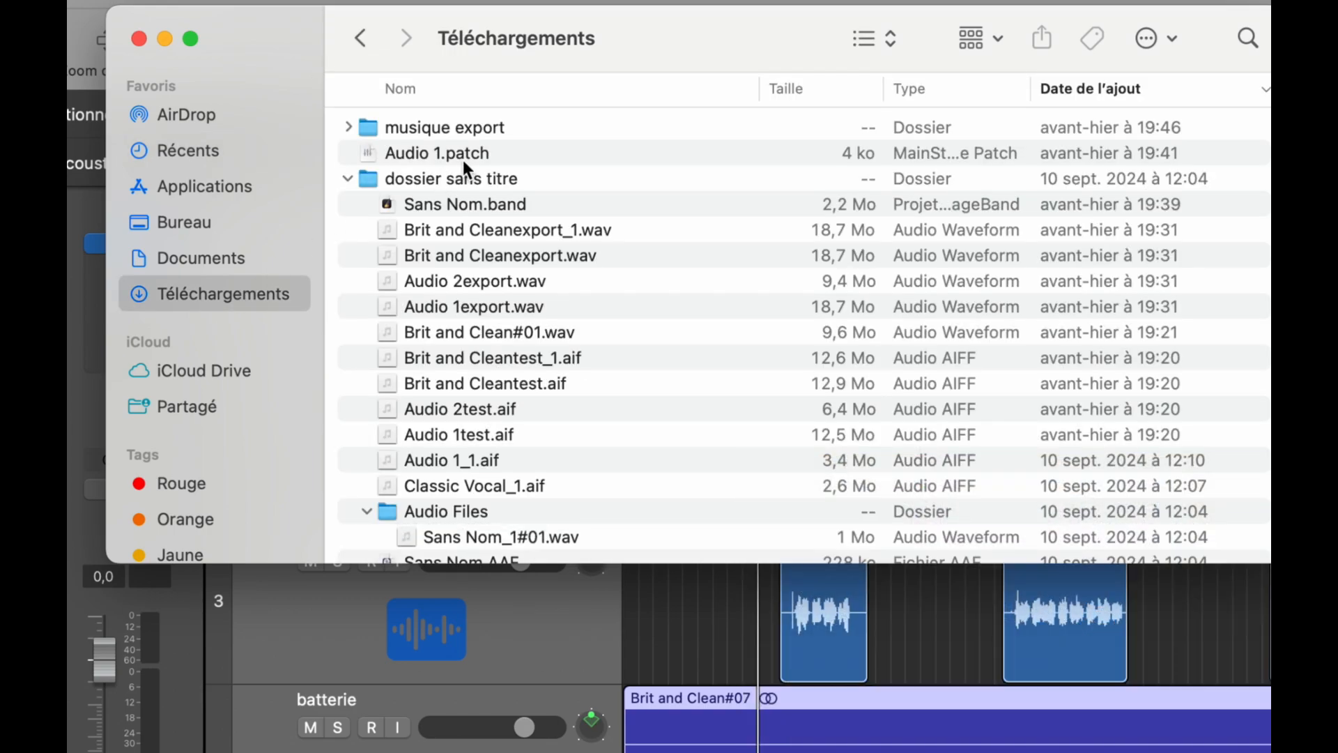
pyautogui.doubleClick(508, 128)
pyautogui.doubleClick(498, 133)
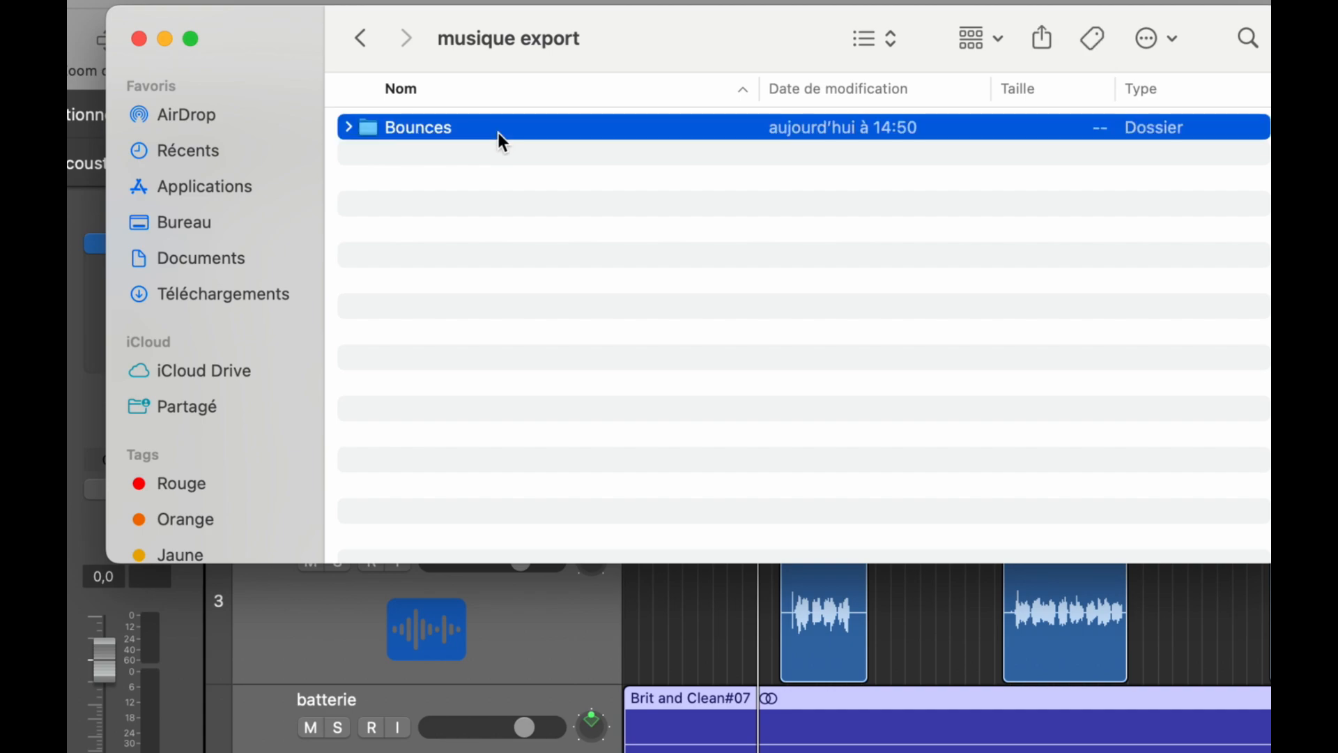